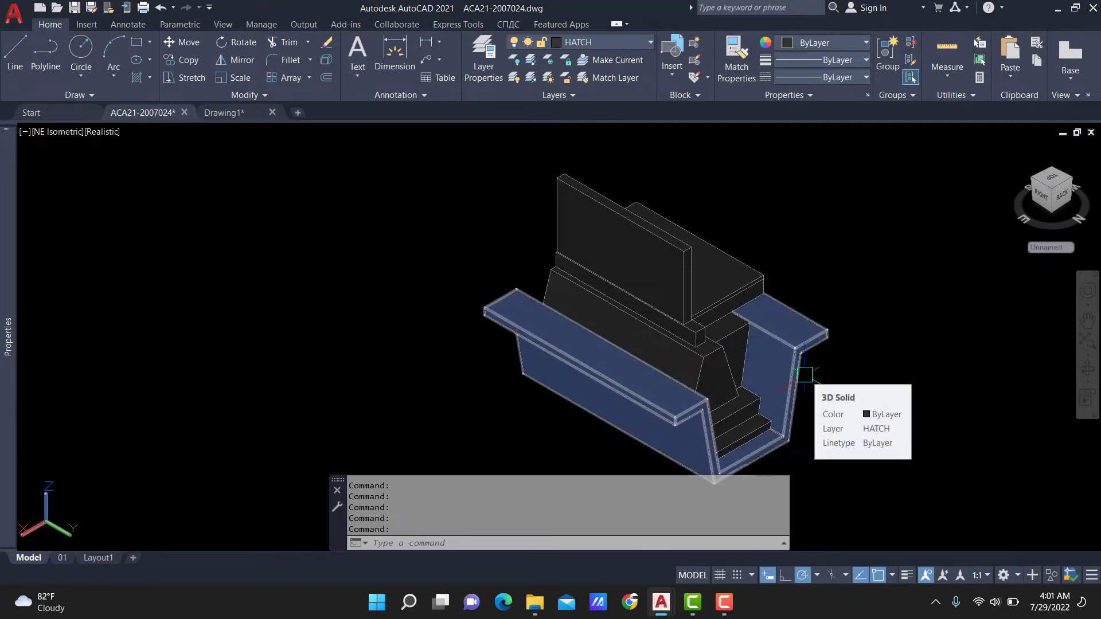
Step: Pan and orbit the 3D foundation model to inspect it
middle_drag(860, 323, 852, 278)
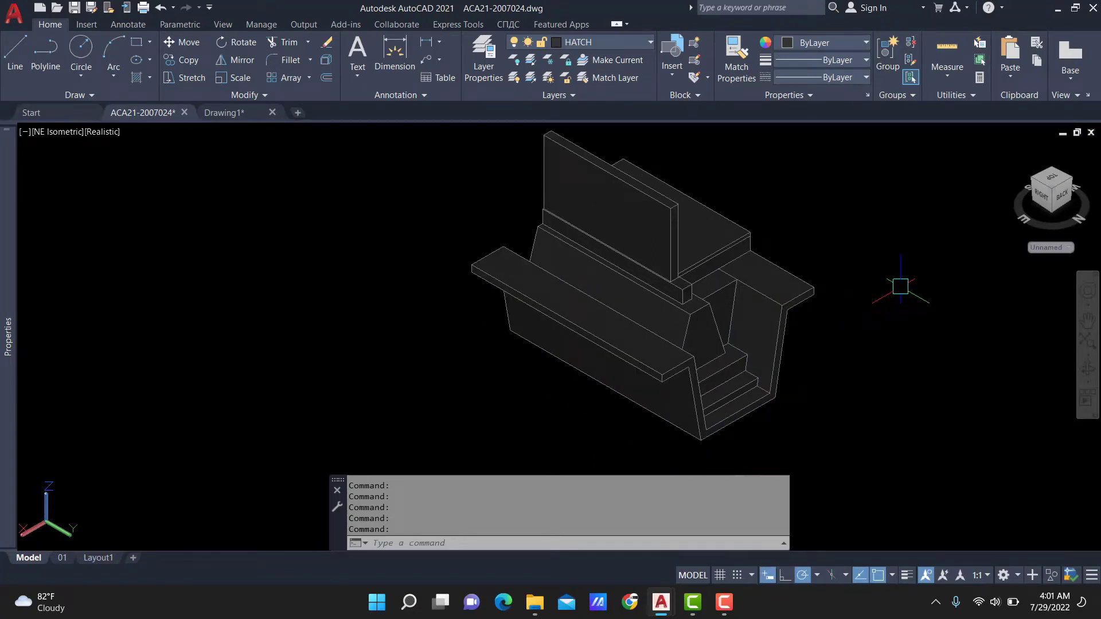
middle_drag(869, 241, 878, 293)
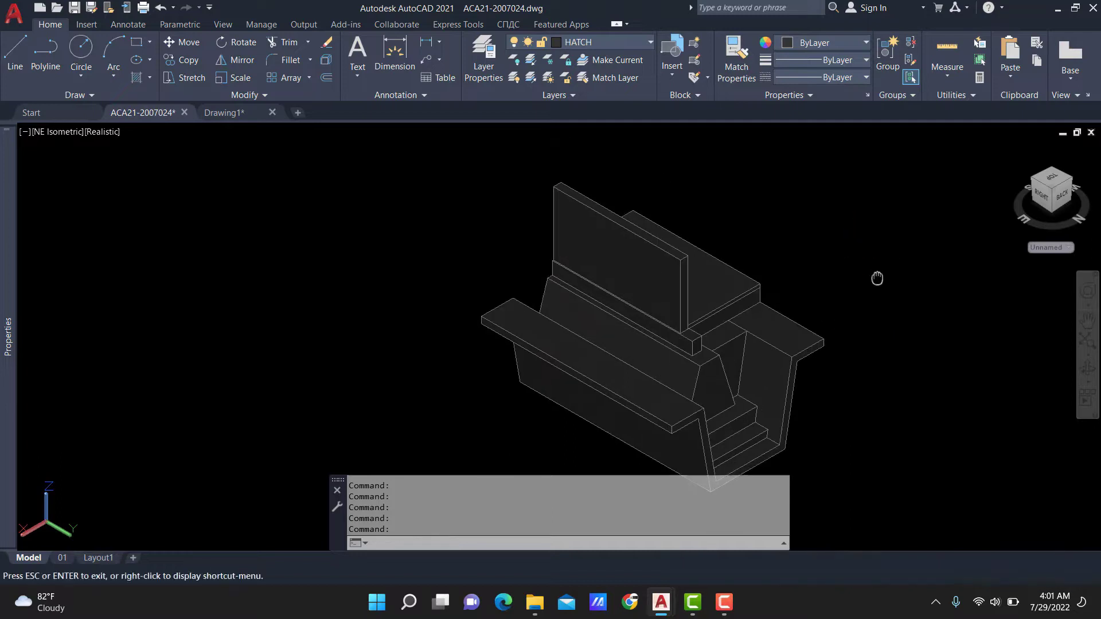
middle_drag(721, 371, 717, 293)
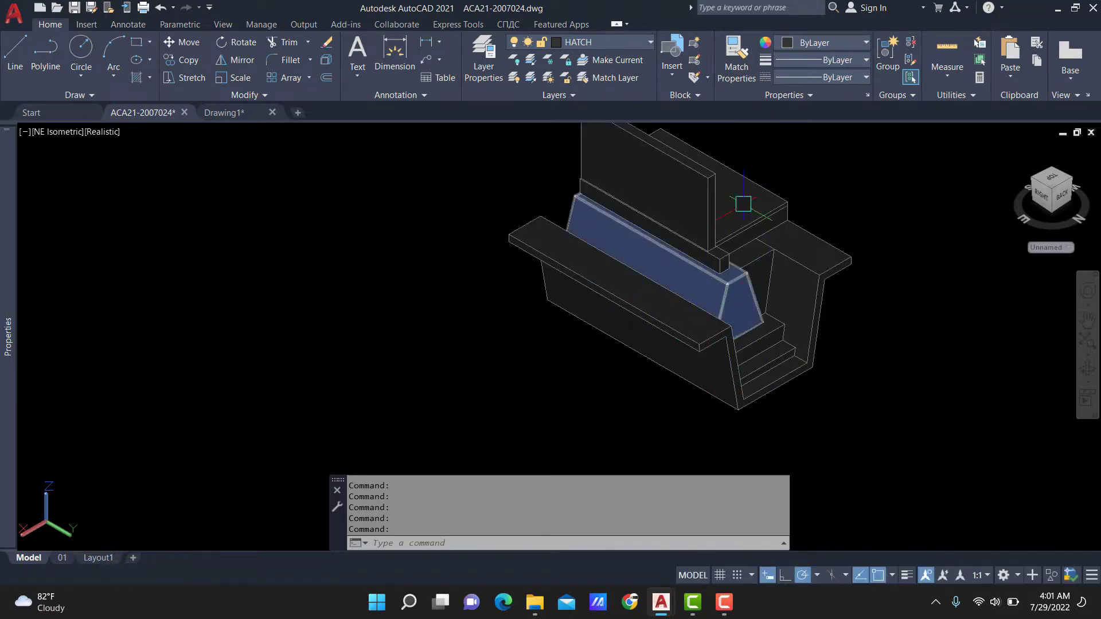
middle_drag(744, 203, 740, 235)
mouse_move(676, 346)
shift+middle_down()
mouse_move(605, 403)
mouse_move(877, 381)
mouse_move(906, 294)
mouse_move(590, 329)
mouse_move(659, 369)
mouse_move(646, 315)
mouse_move(682, 356)
mouse_move(662, 347)
mouse_move(631, 380)
mouse_move(656, 368)
mouse_move(665, 379)
shift+middle_up()
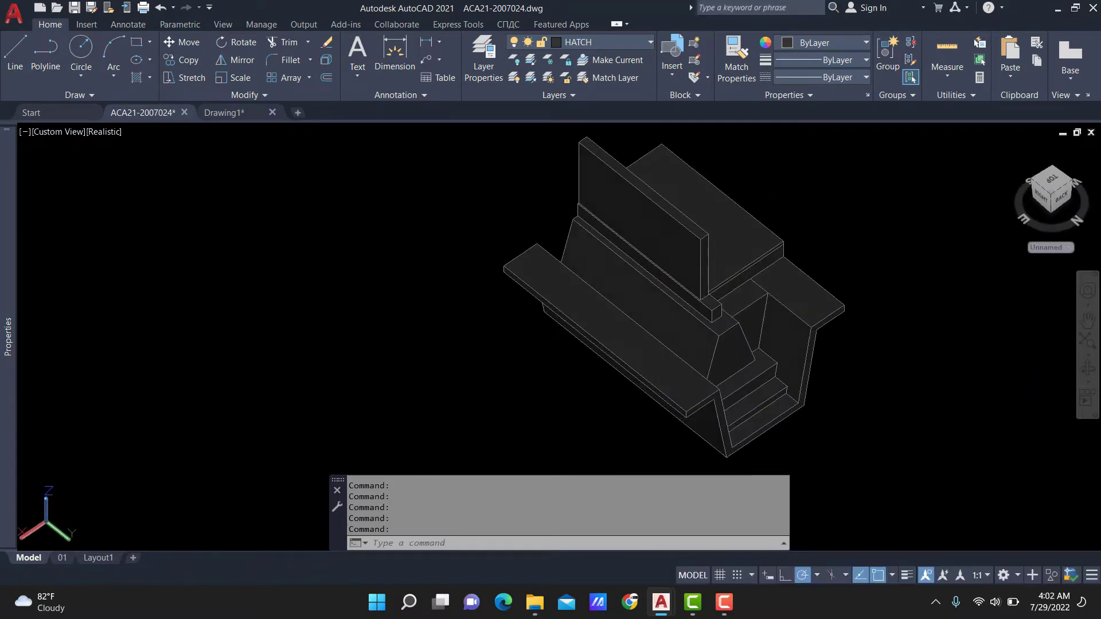
Step: Explode the pasted flatshot block in Drawing1 into individual lines
click(229, 116)
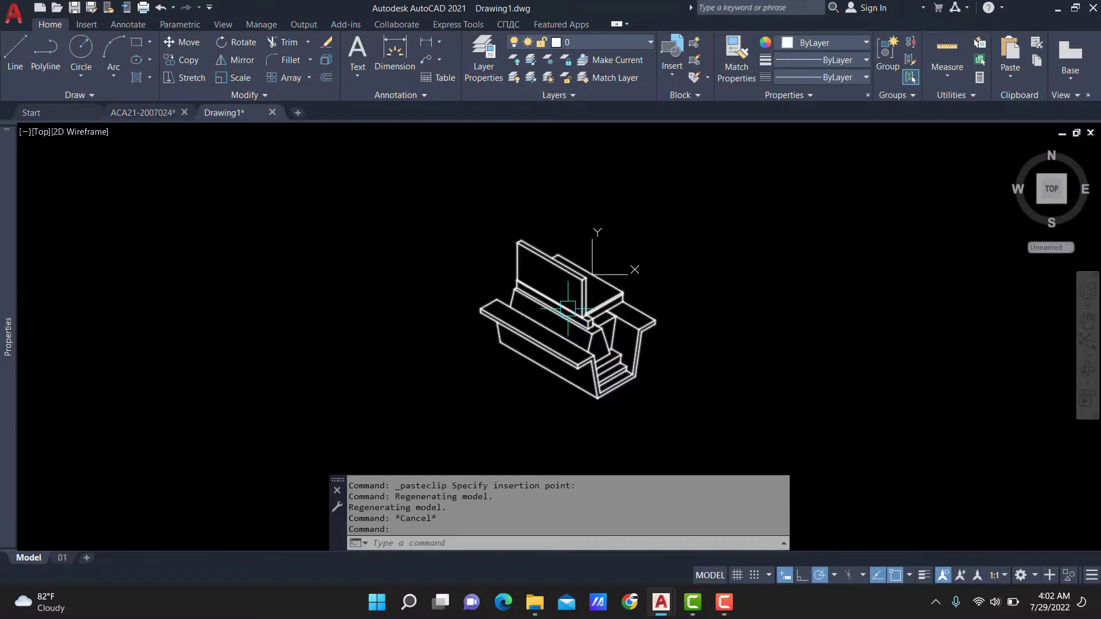
scroll(562, 316, up, 3)
key(Return)
text(X)
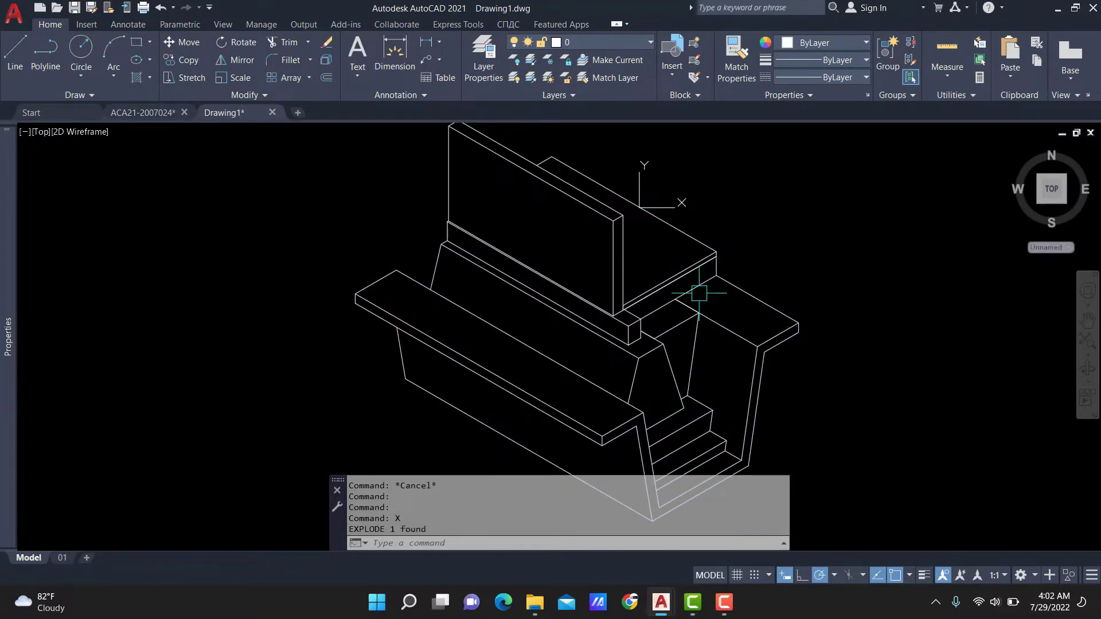
scroll(670, 281, down, 4)
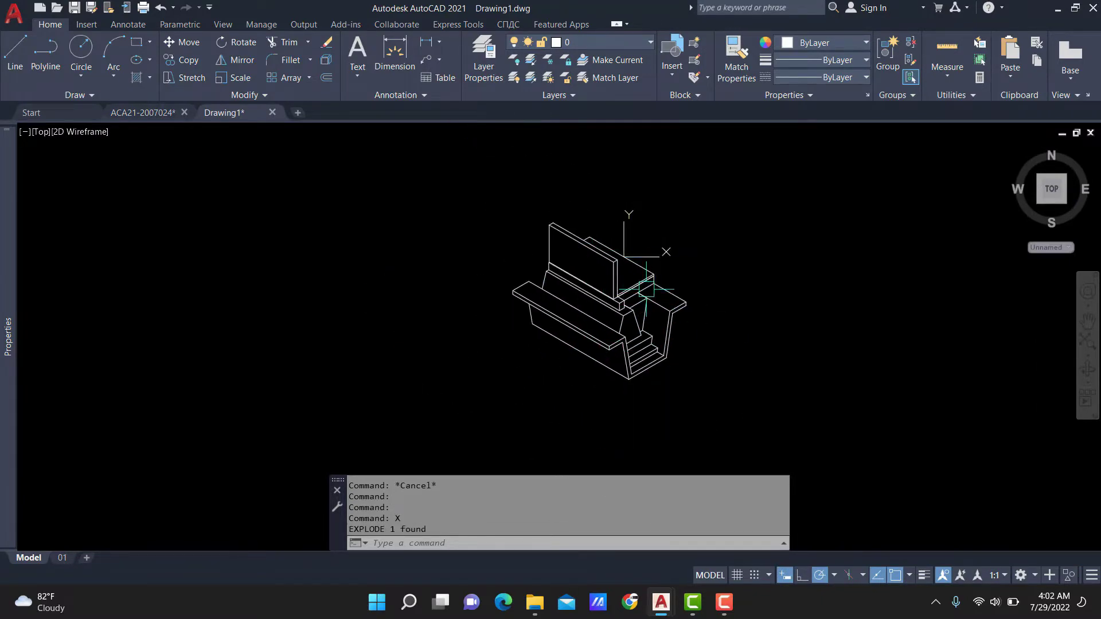
scroll(646, 289, up, 5)
scroll(879, 363, down, 2)
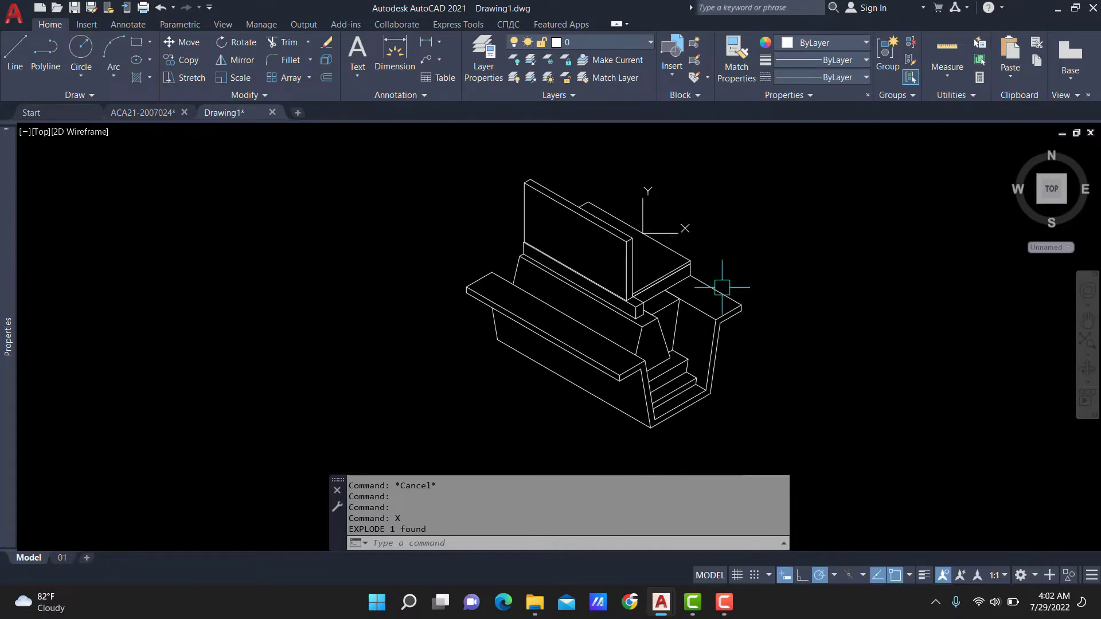
scroll(720, 299, up, 5)
scroll(769, 300, down, 4)
scroll(767, 287, up, 1)
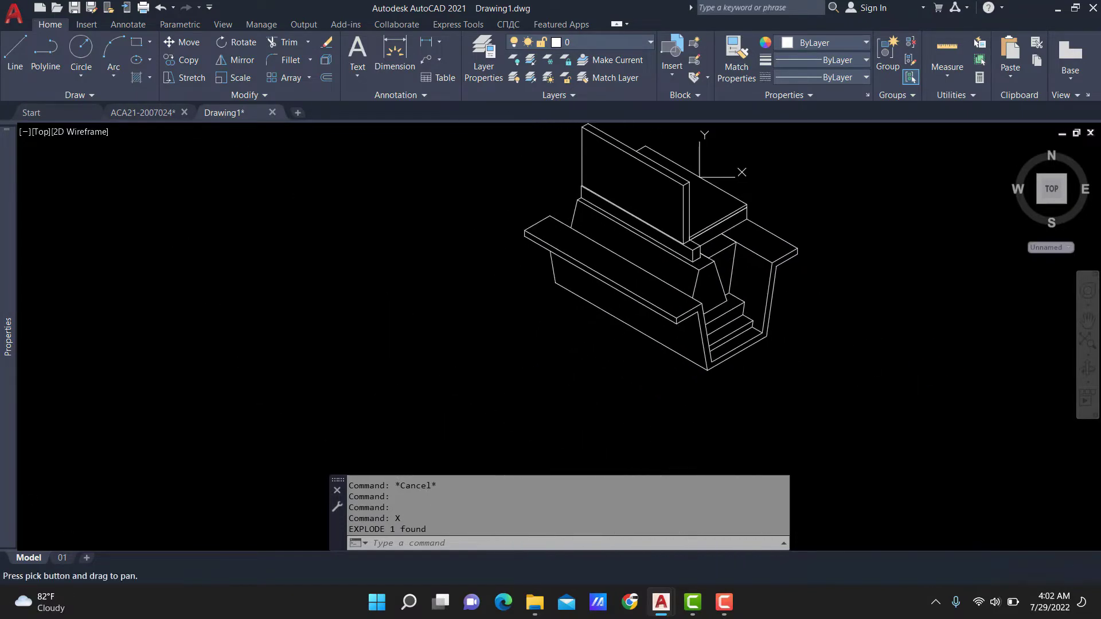
scroll(767, 281, up, 3)
scroll(743, 316, down, 4)
scroll(629, 370, up, 2)
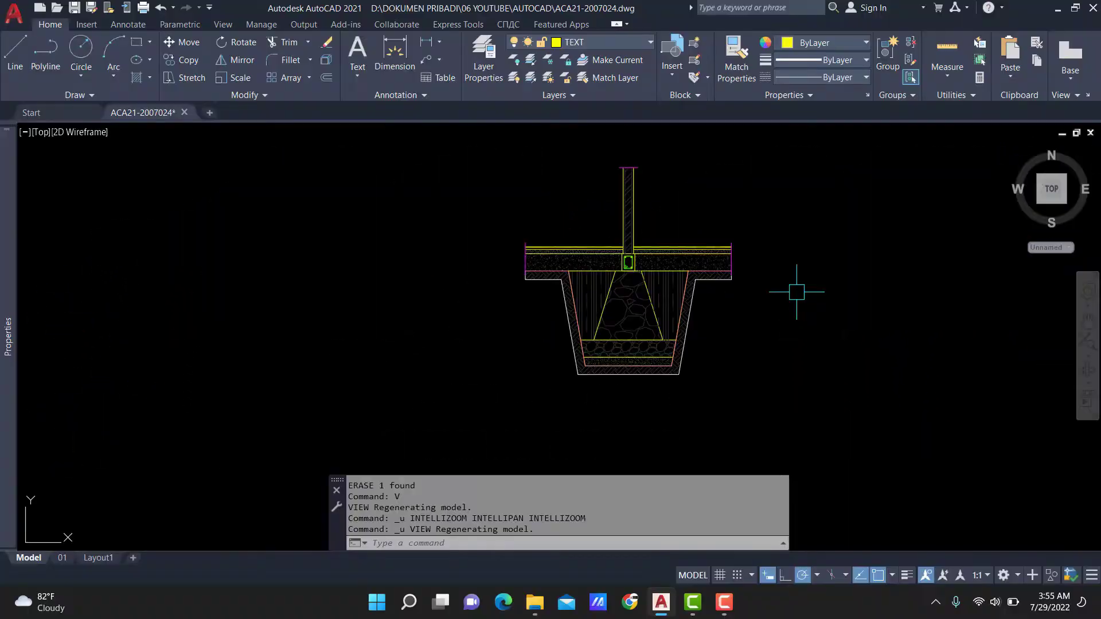
Step: Turn off the HATCH layer so only the section linework is visible
middle_drag(789, 296, 705, 364)
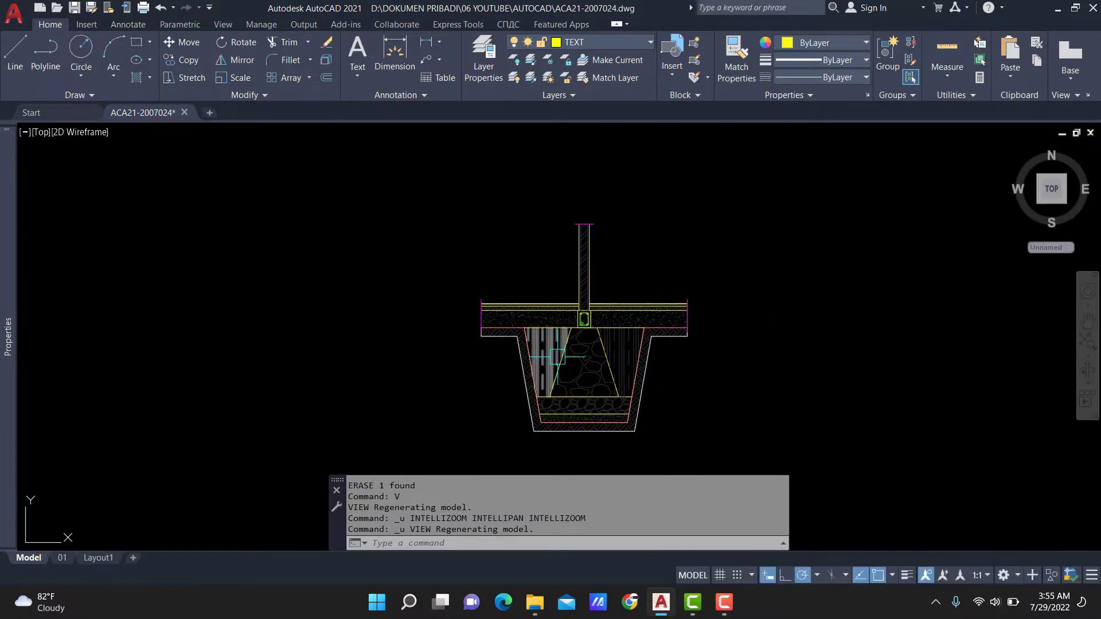
middle_drag(578, 317, 719, 322)
middle_drag(716, 400, 596, 370)
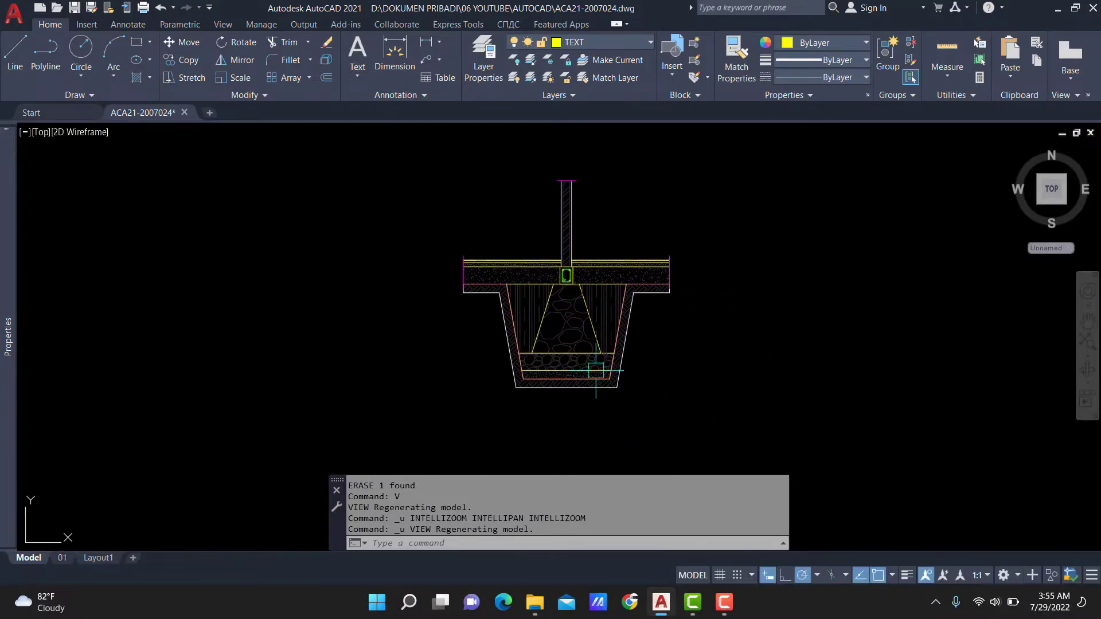
scroll(594, 337, up, 2)
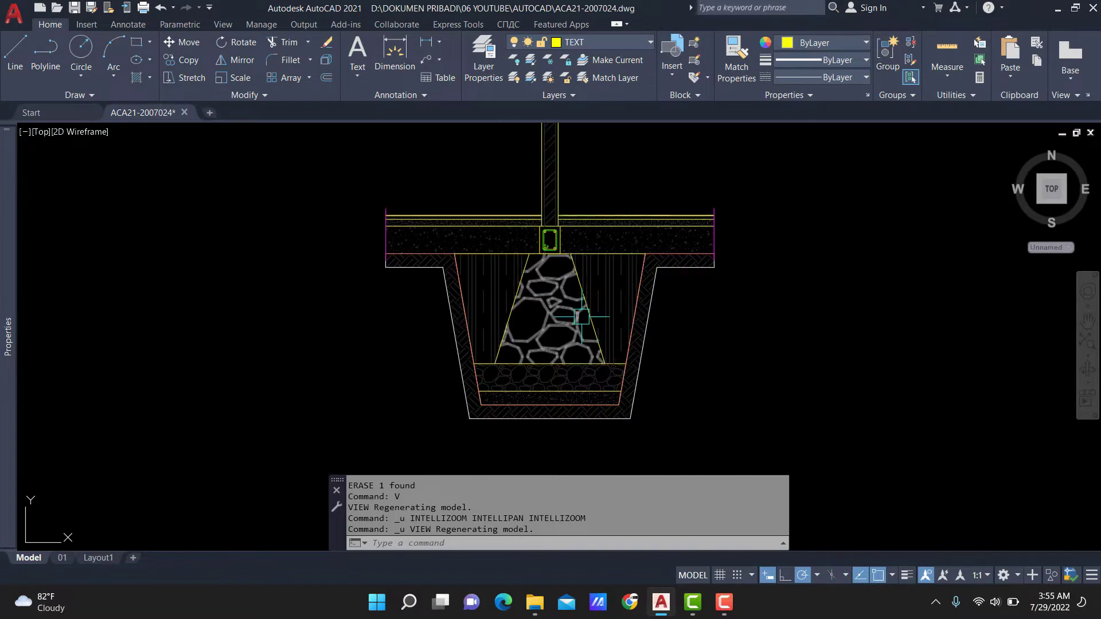
click(608, 309)
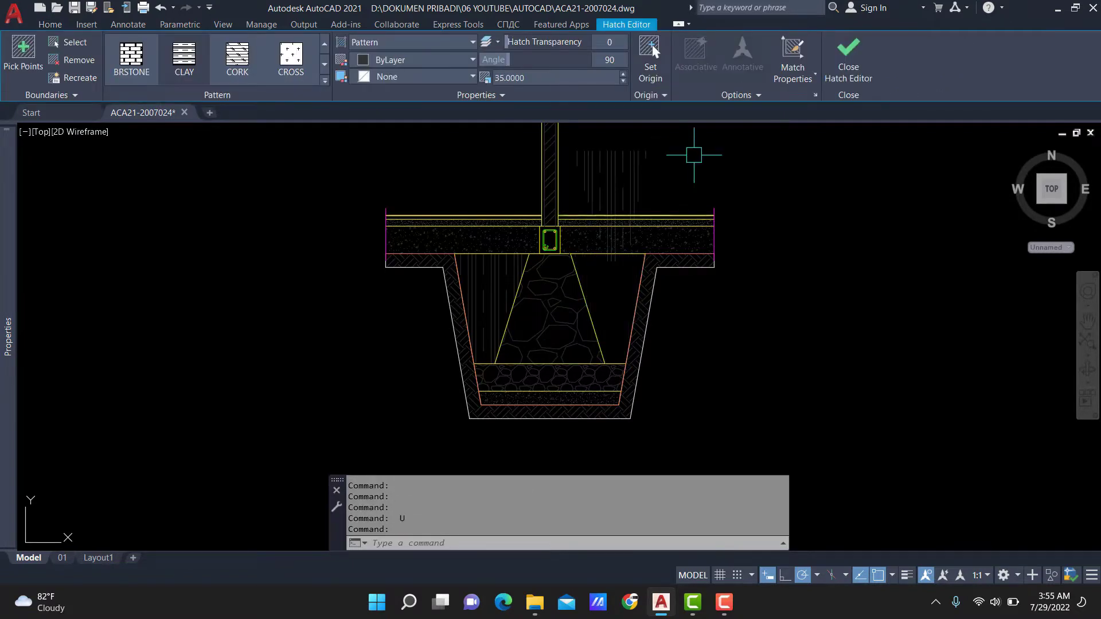
click(617, 49)
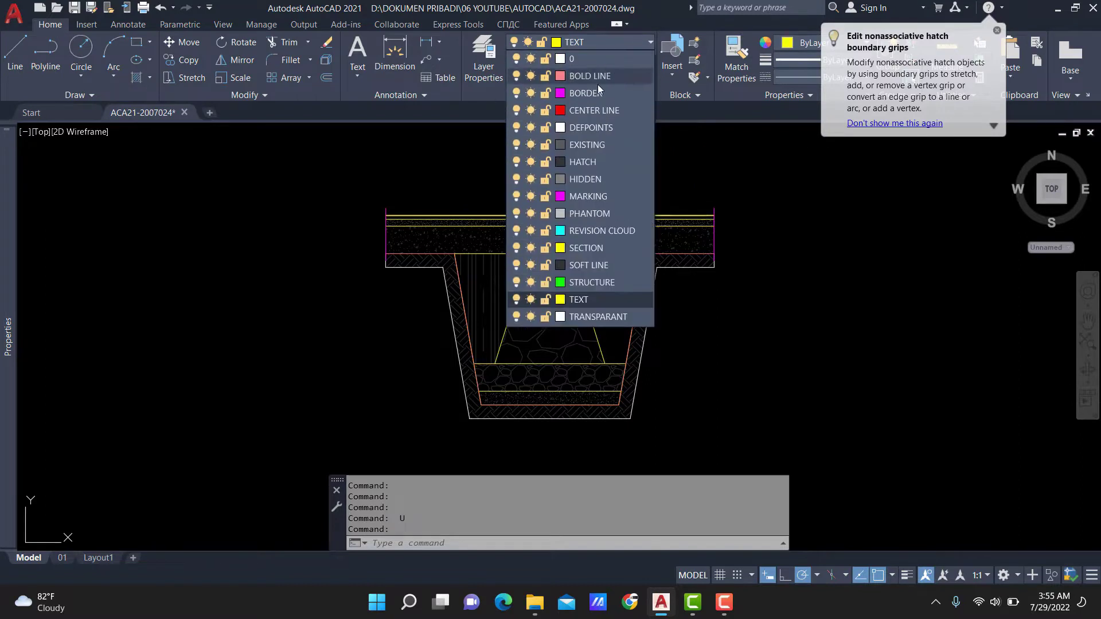
click(517, 165)
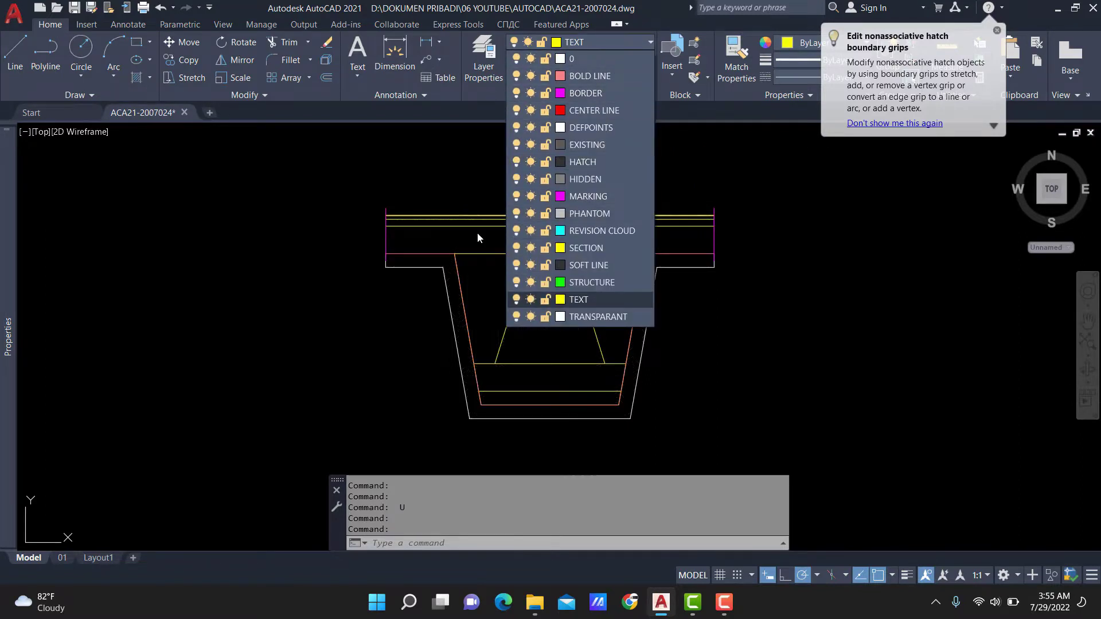
Step: Copy all section linework with a base point (COPYBASE), then delete it
scroll(645, 170, down, 3)
click(411, 354)
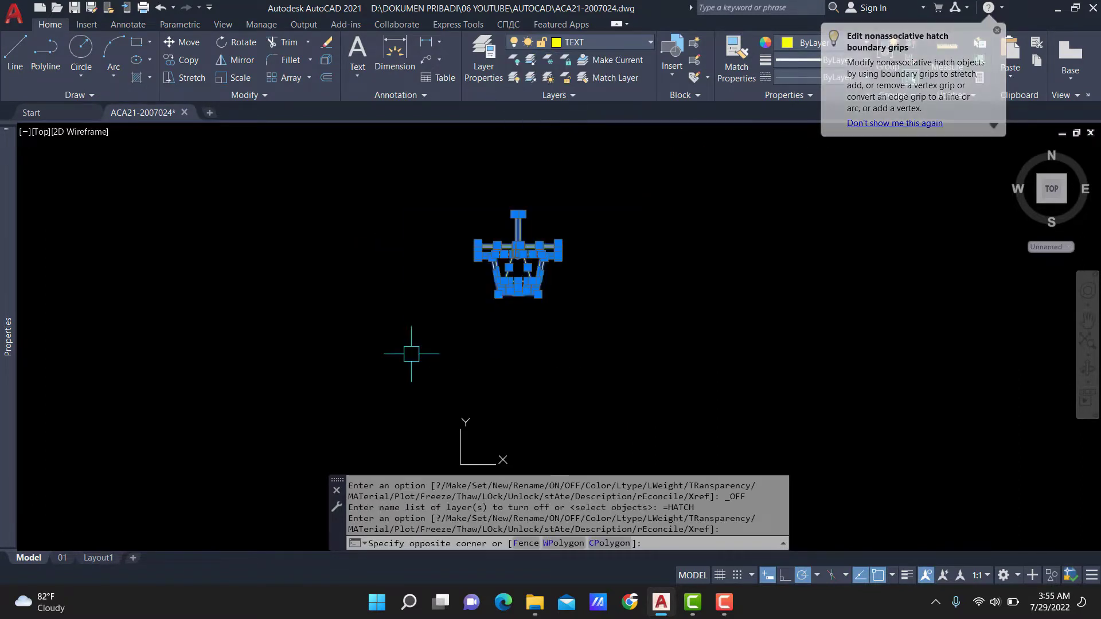
click(568, 230)
key(ctrl+shift+c)
scroll(596, 251, up, 4)
click(596, 251)
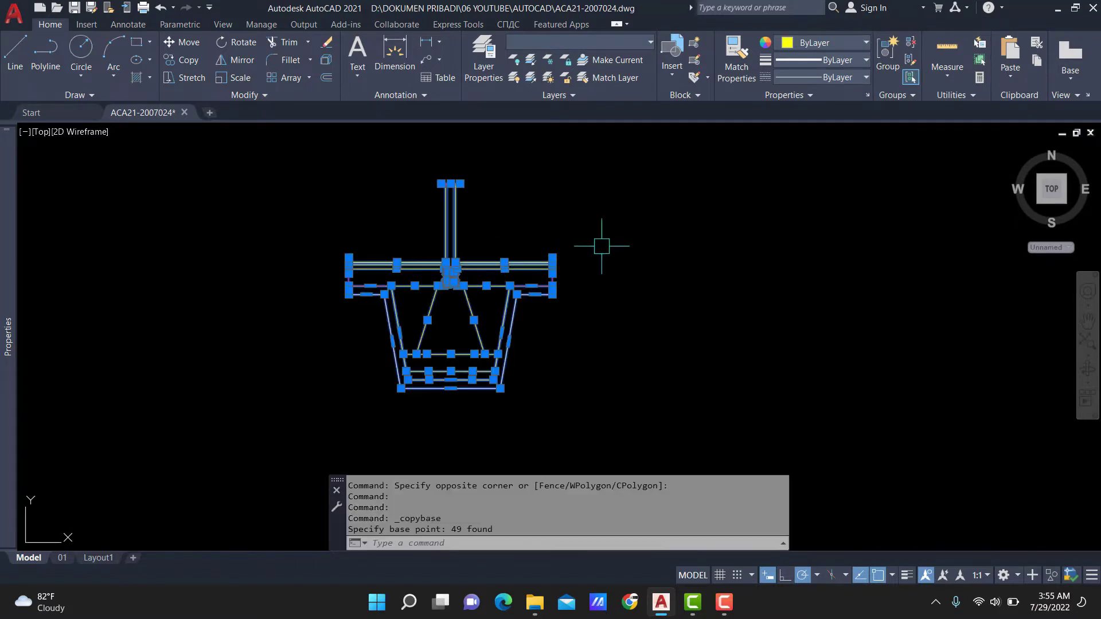
scroll(600, 239, down, 6)
key(Delete)
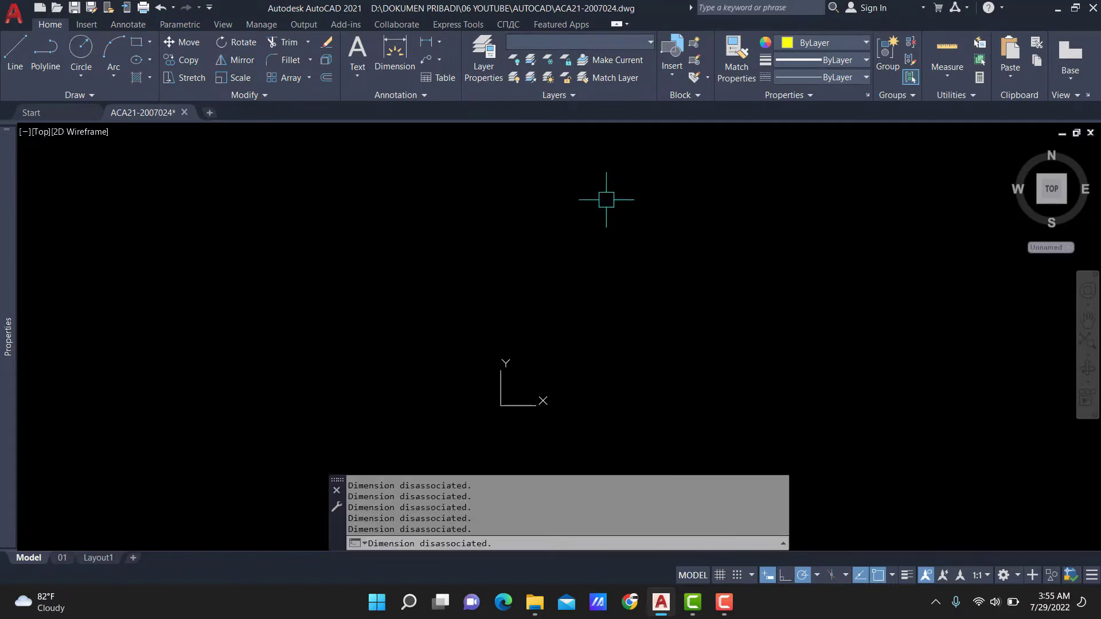
Step: Turn HATCH back on, erase all 11 hatch fills, and paste the linework back
click(622, 44)
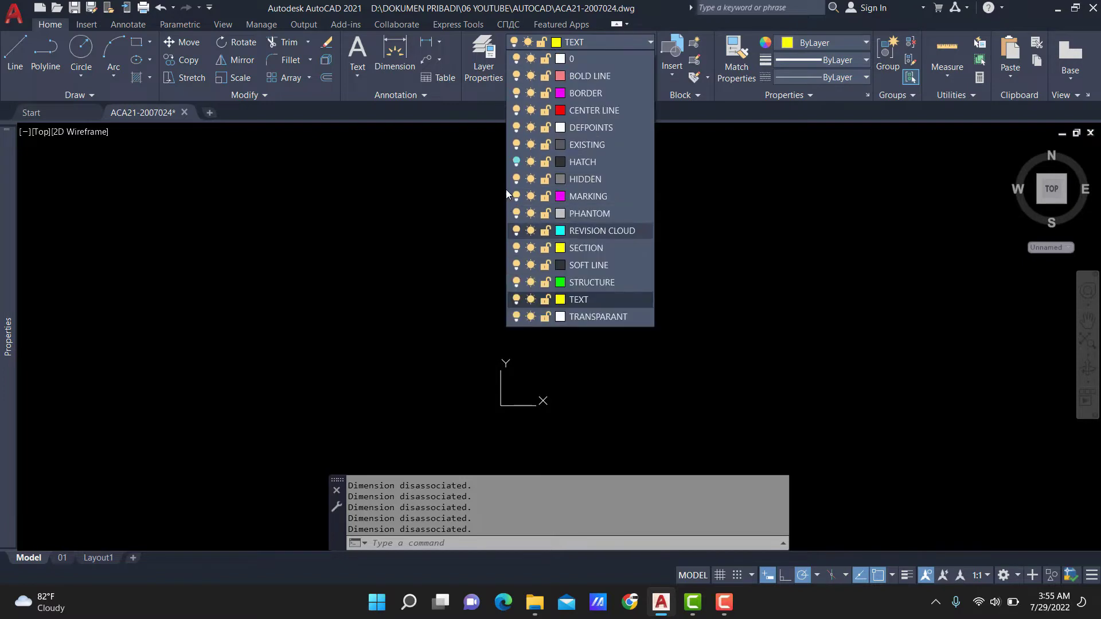
click(517, 162)
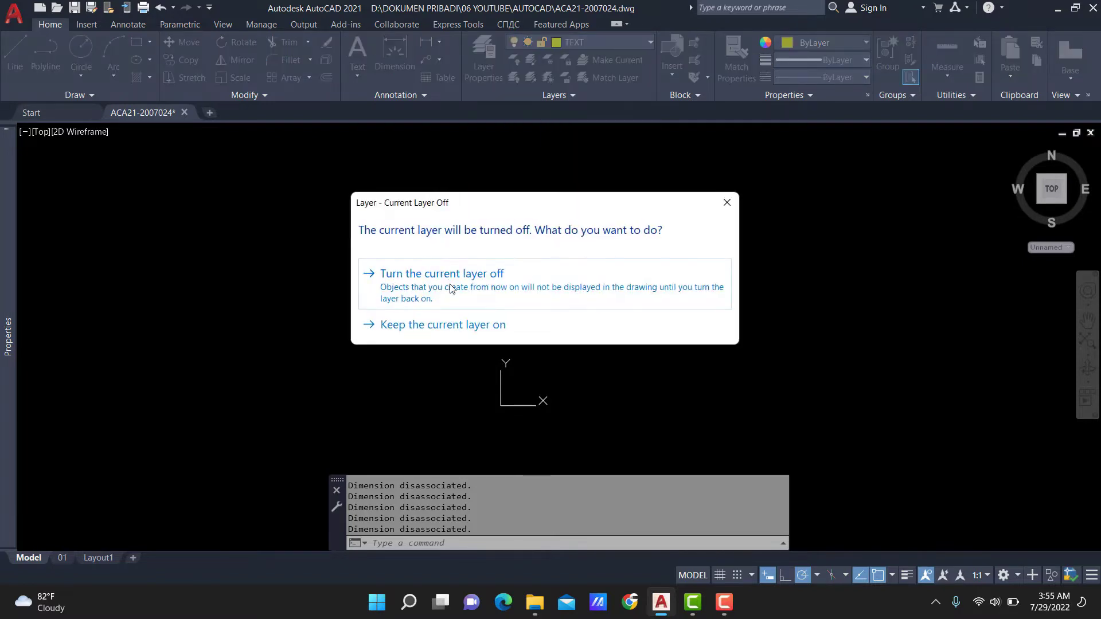
click(460, 329)
click(634, 209)
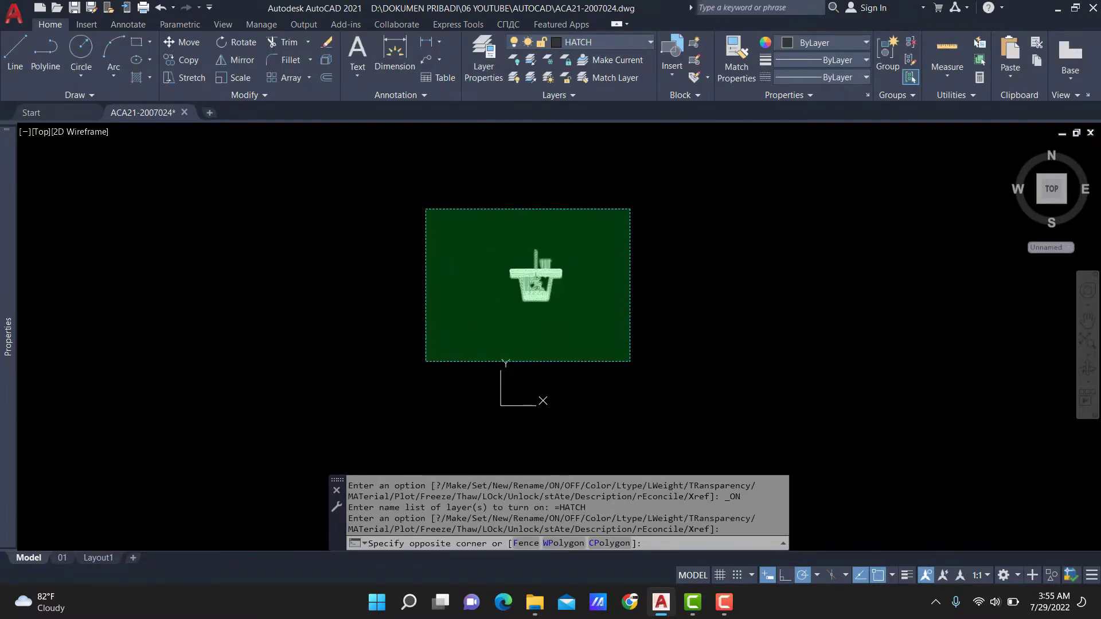
click(425, 304)
text(E)
key(Return)
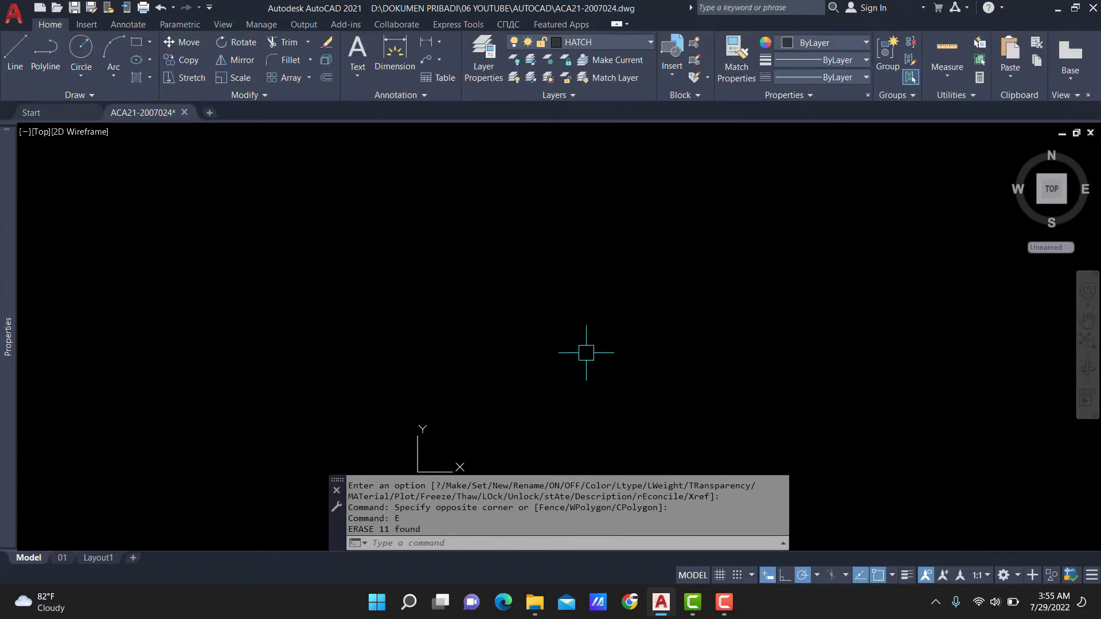
key(ctrl+v)
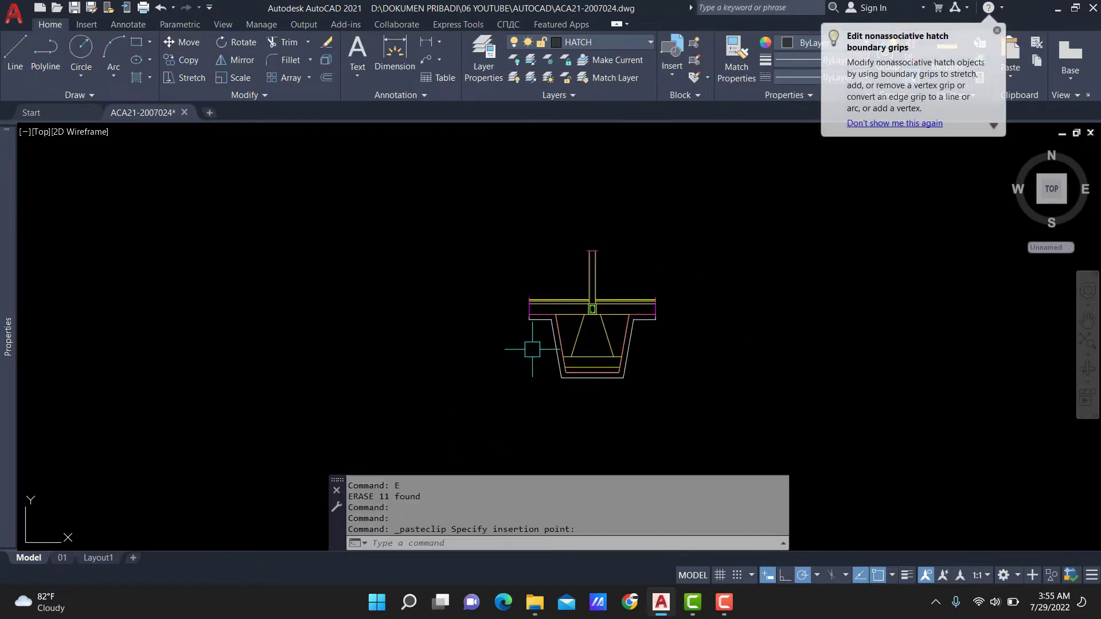
Step: Erase the rebar detail inside the column
scroll(557, 321, up, 5)
scroll(505, 266, up, 4)
scroll(504, 252, up, 3)
click(526, 270)
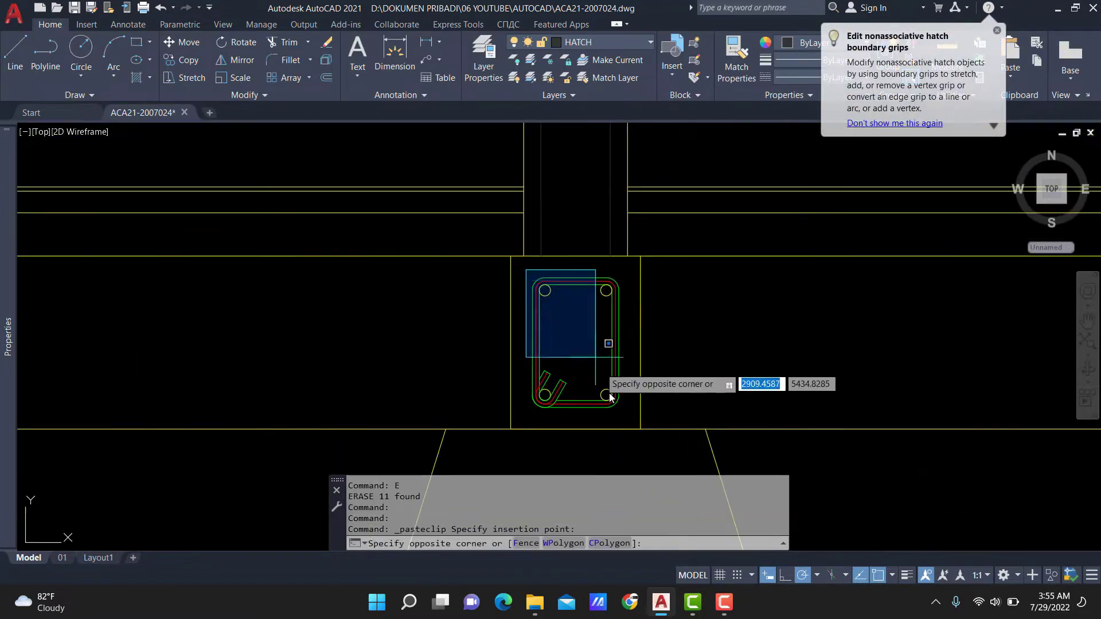
click(639, 442)
text(E)
key(Return)
Step: Erase the leftover column hatch and return to the full section view
click(611, 232)
scroll(583, 282, down, 4)
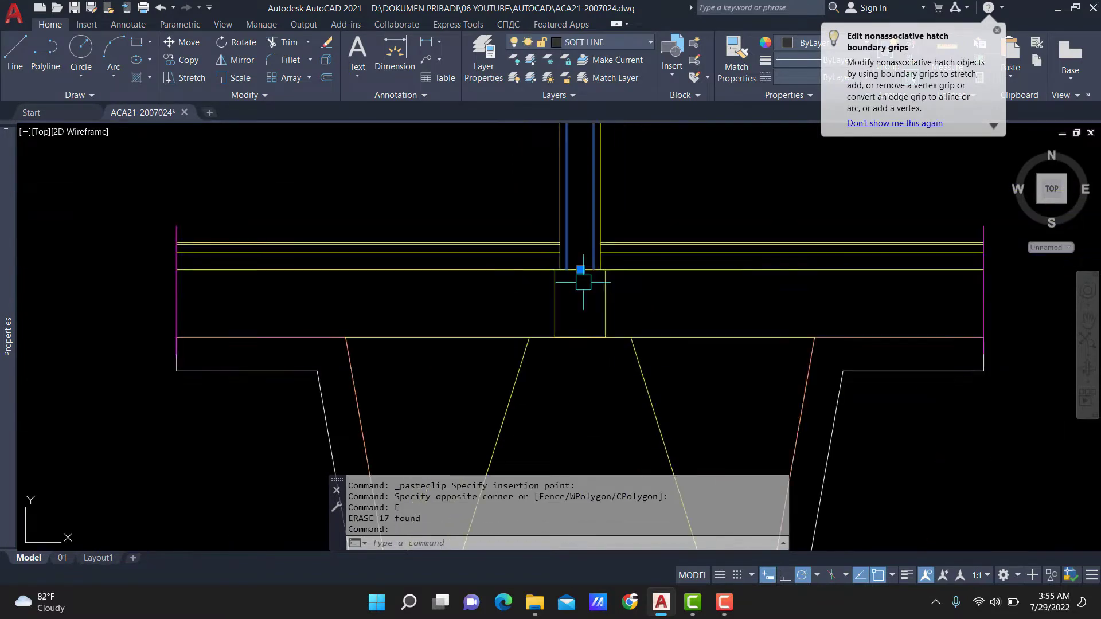
text(E)
key(Return)
scroll(583, 321, down, 3)
scroll(592, 352, down, 2)
mouse_move(593, 351)
middle_down()
mouse_move(629, 350)
mouse_move(670, 276)
middle_up()
scroll(644, 315, down, 2)
scroll(645, 328, down, 1)
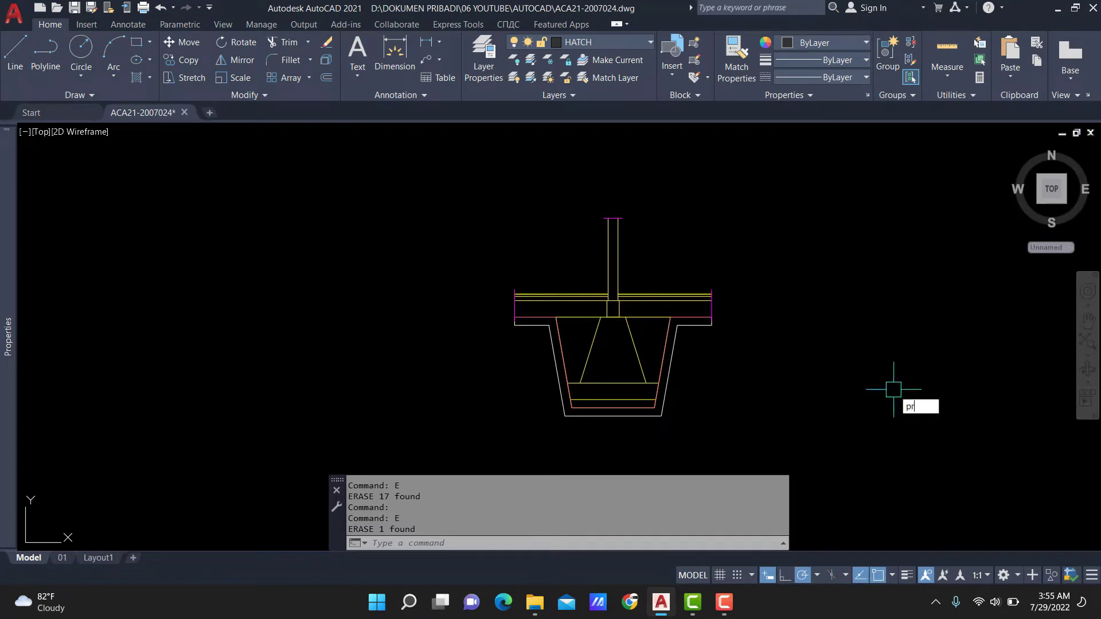
Step: Press-pull the right pedestal trapezoid, right slab rectangle and central trapezoid to 2000
key(Return)
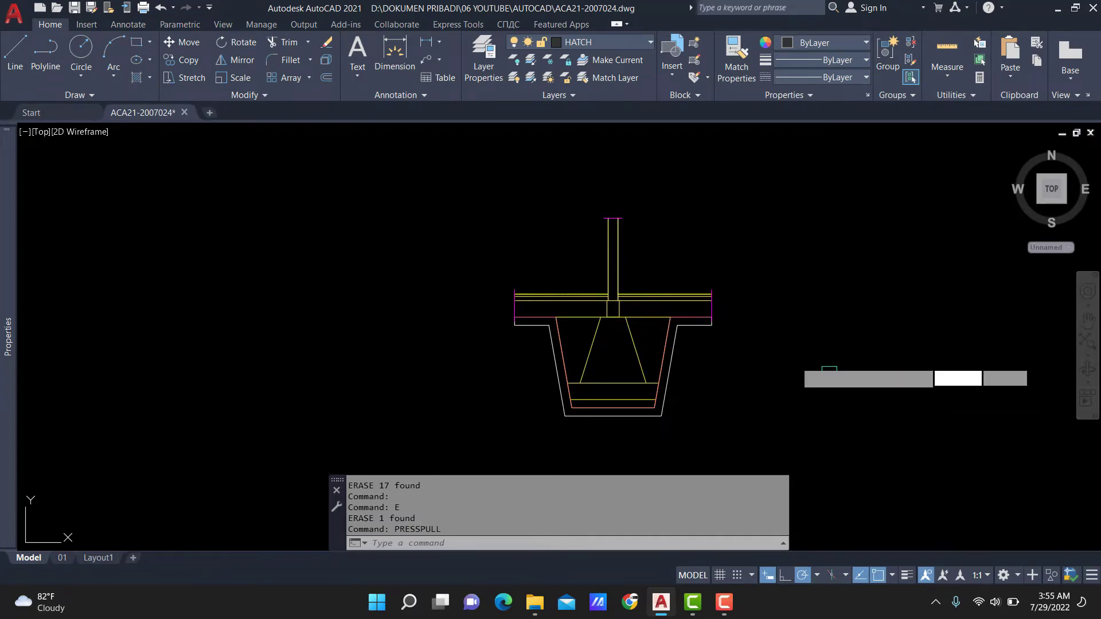
scroll(647, 334, up, 2)
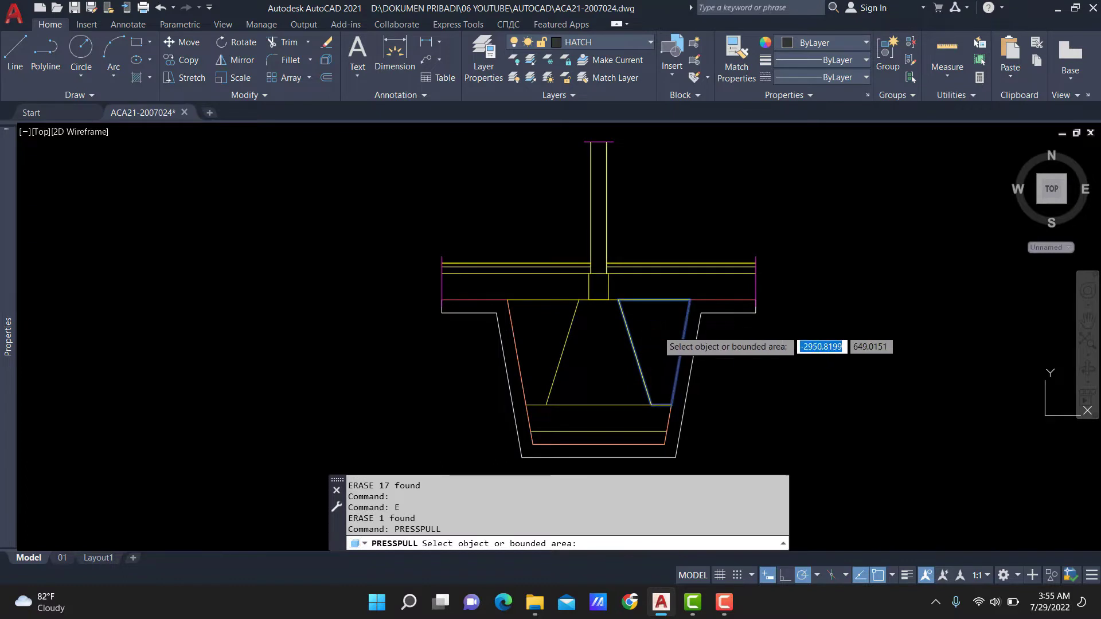
click(639, 323)
text(2000)
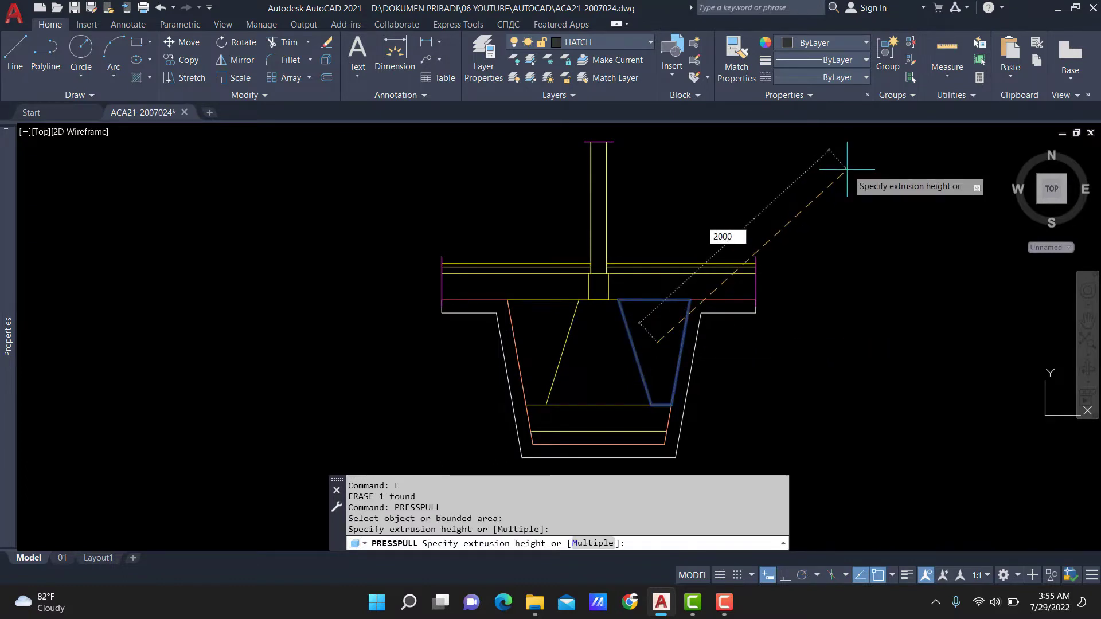
key(Return)
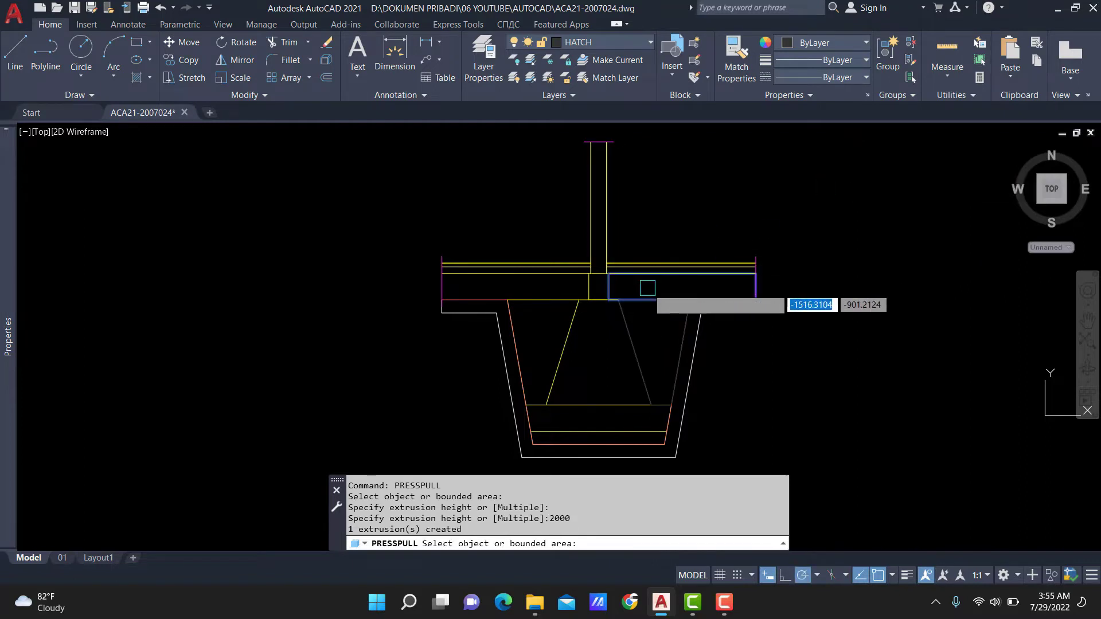
click(647, 287)
text(2000)
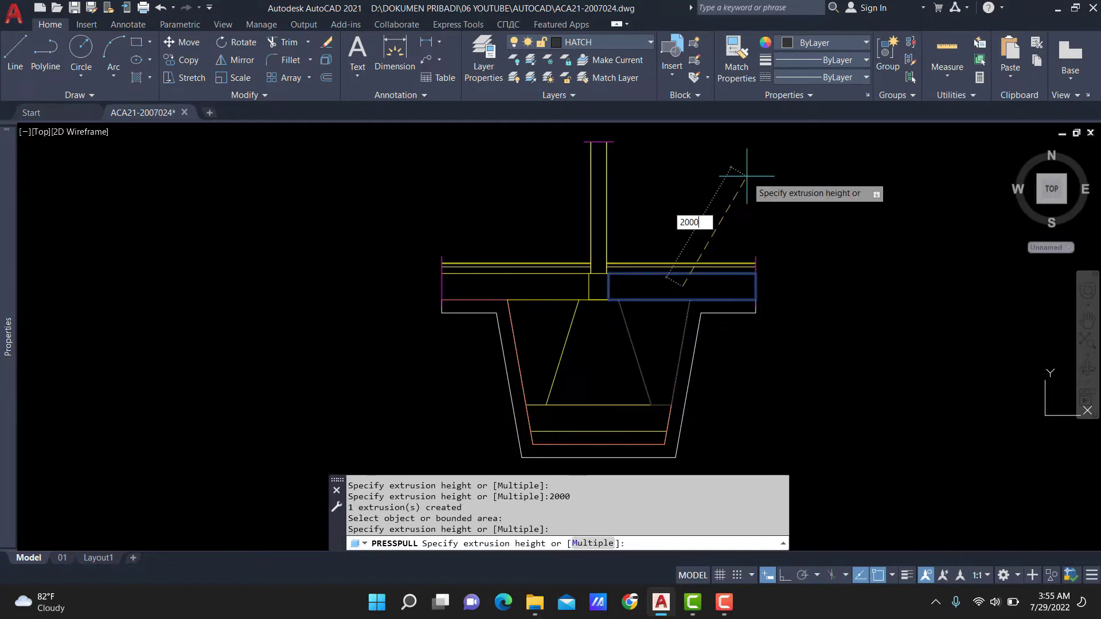
key(Return)
click(598, 379)
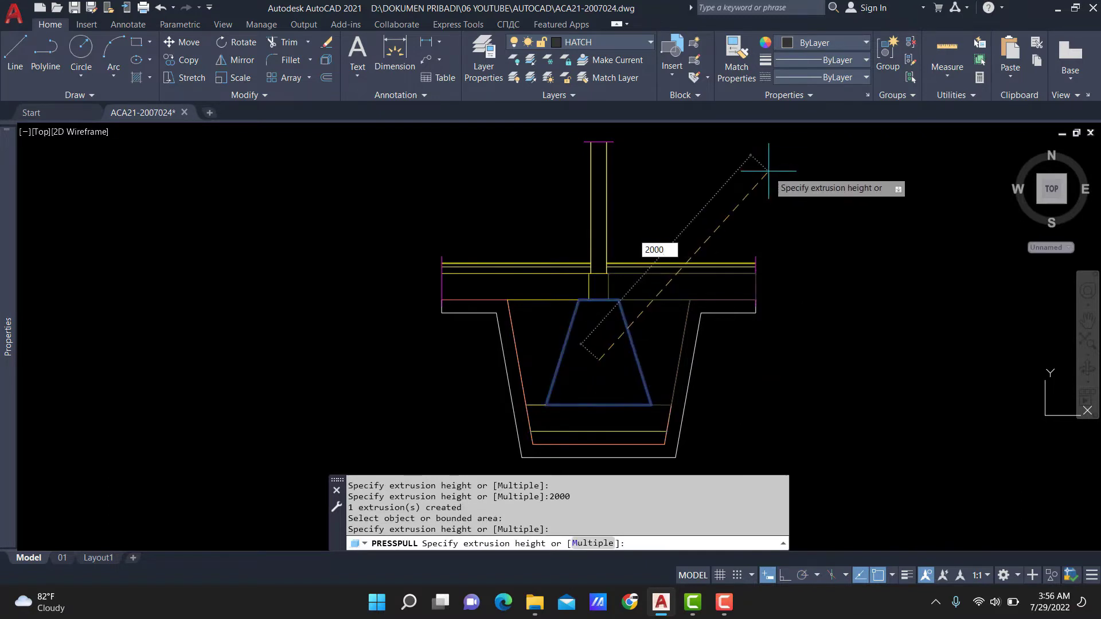
key(Return)
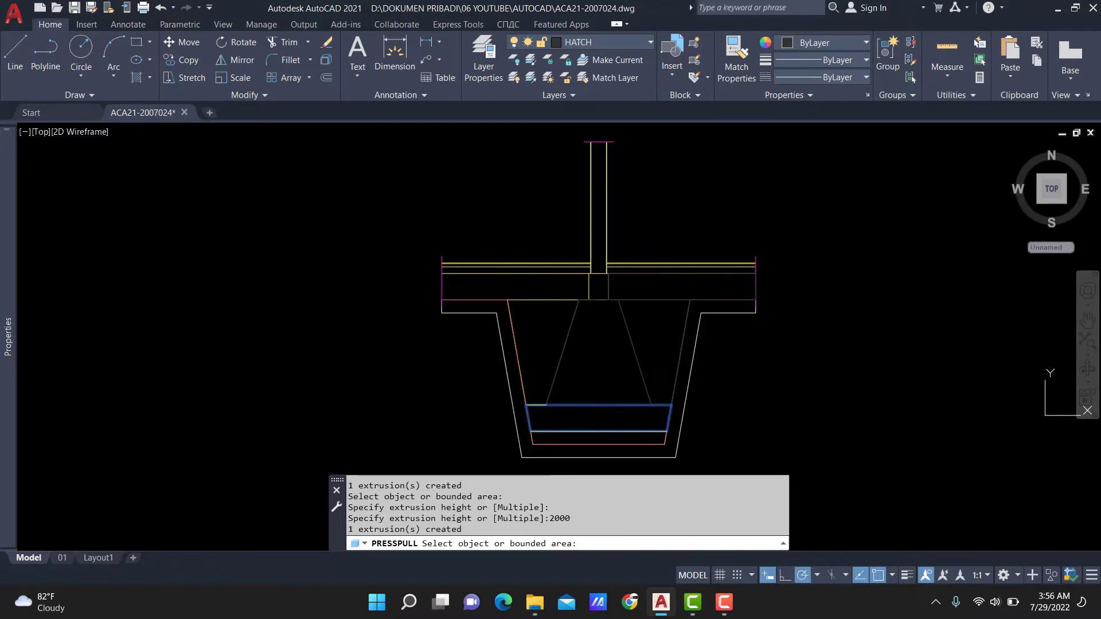
Step: Press-pull the footing bottom band, lowest footing strip and outer footing area to 2000
click(618, 412)
text(20)
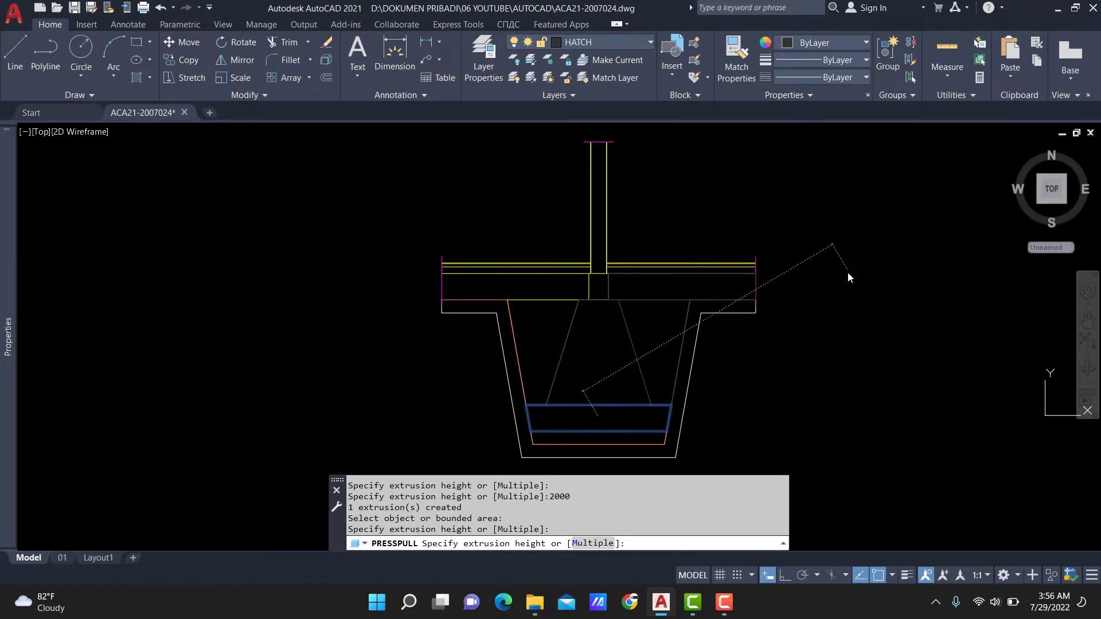
key(Return)
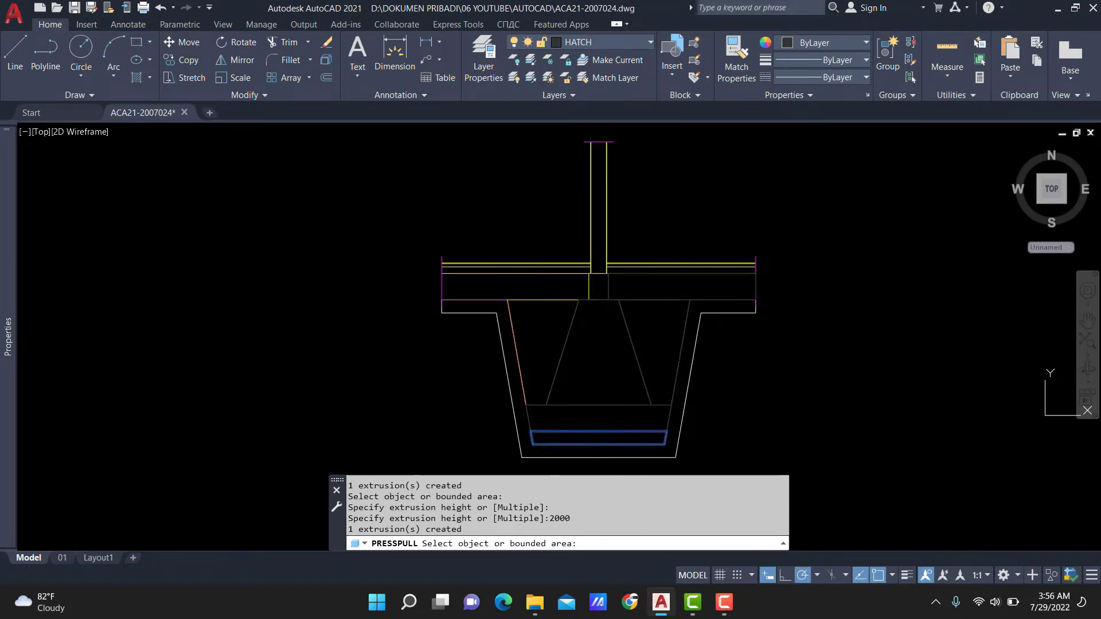
click(599, 432)
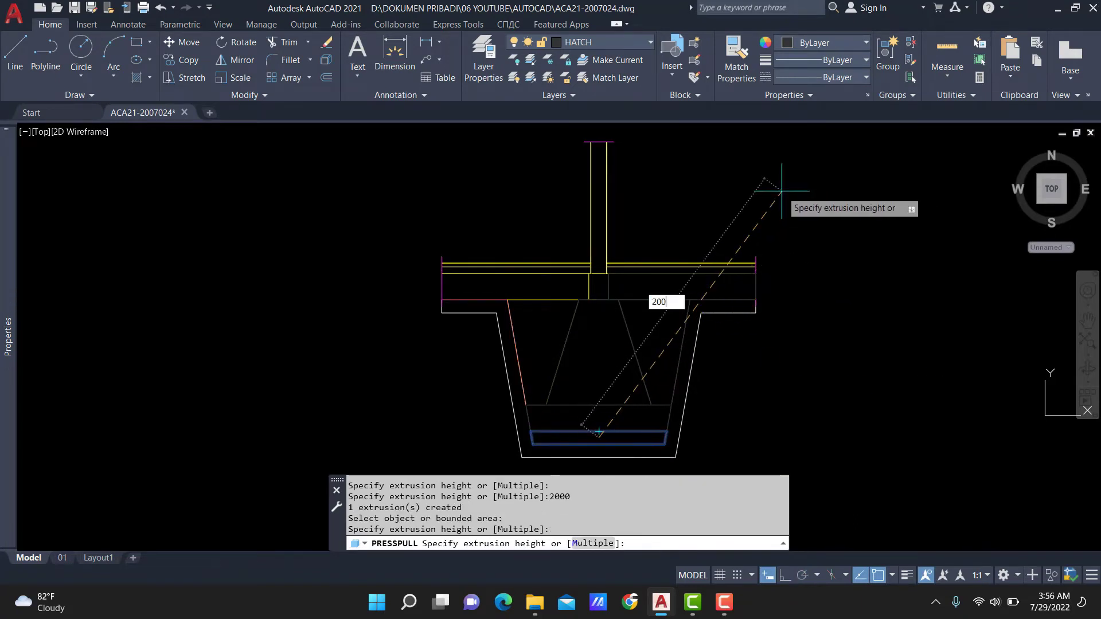
text(2000)
key(Return)
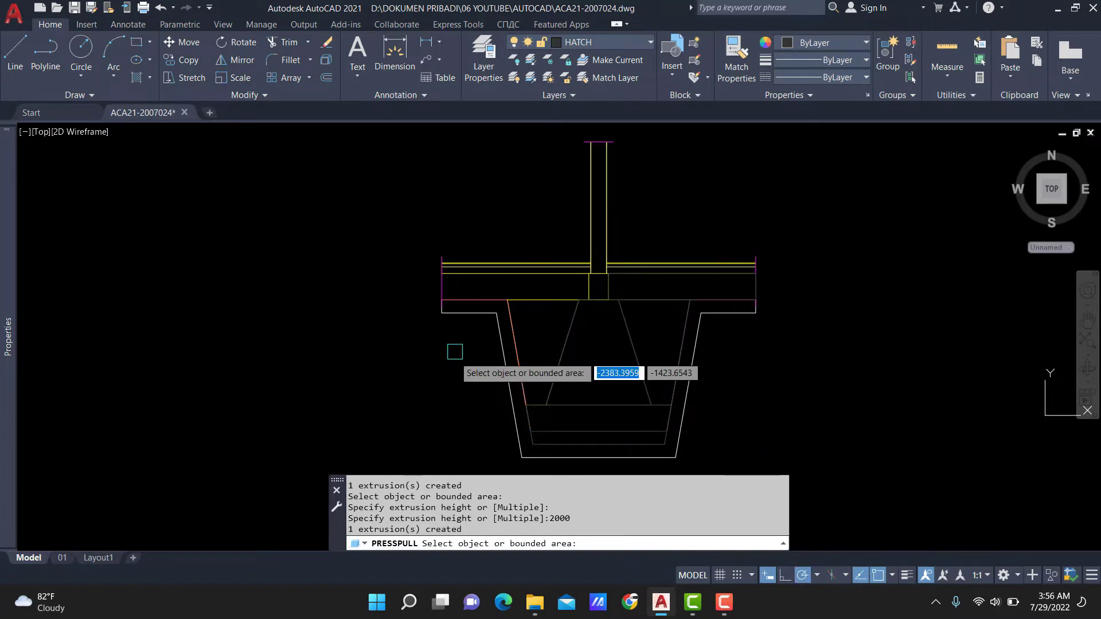
scroll(493, 304, up, 2)
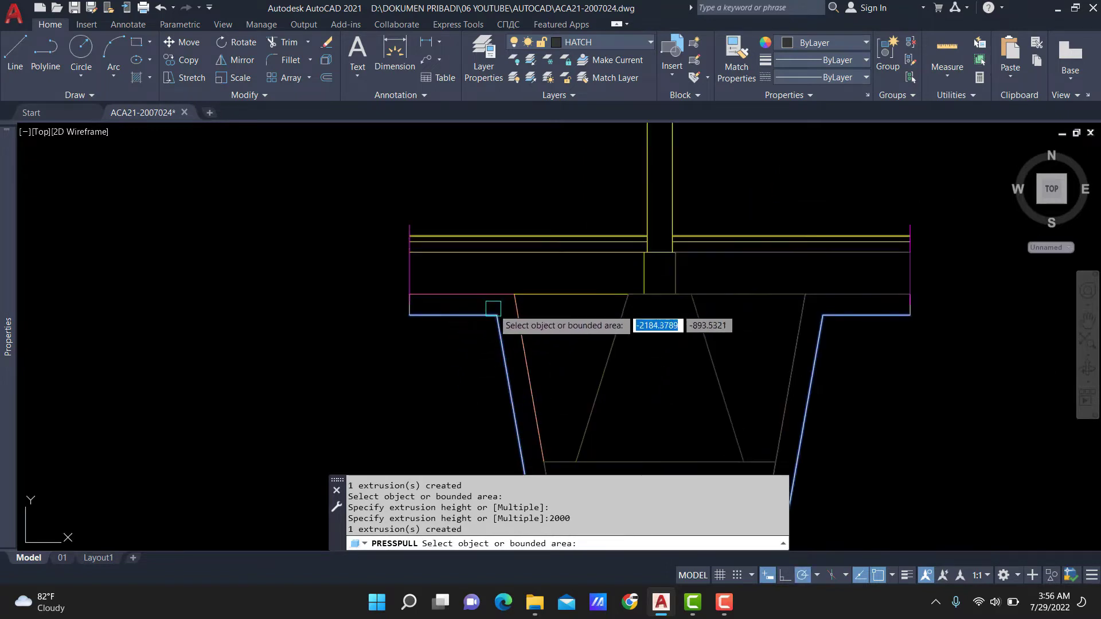
click(497, 314)
text(2000)
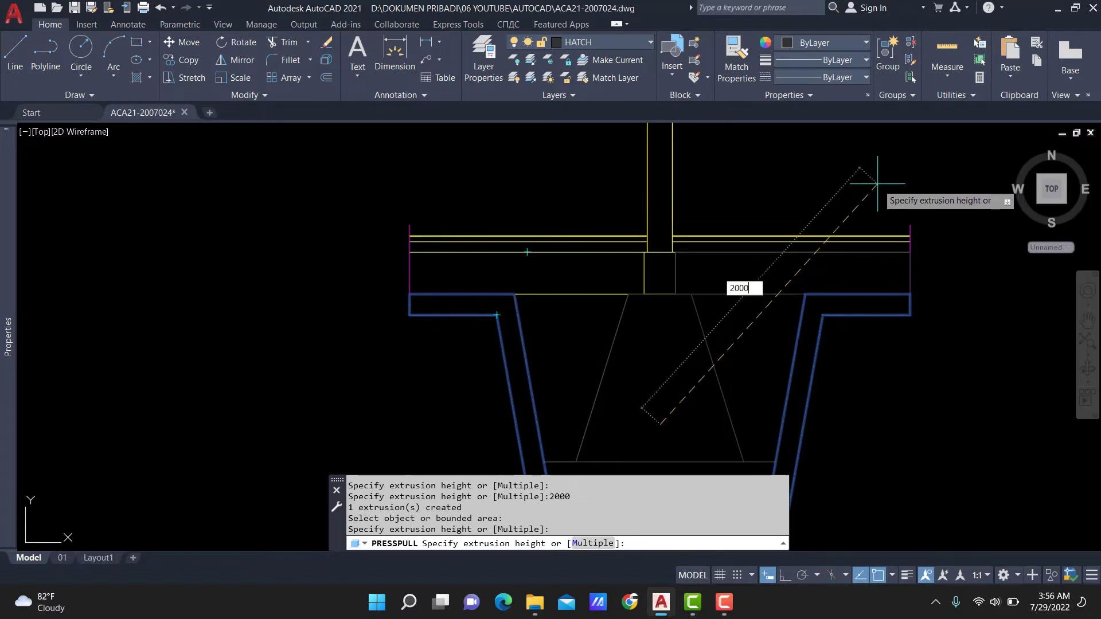
key(Return)
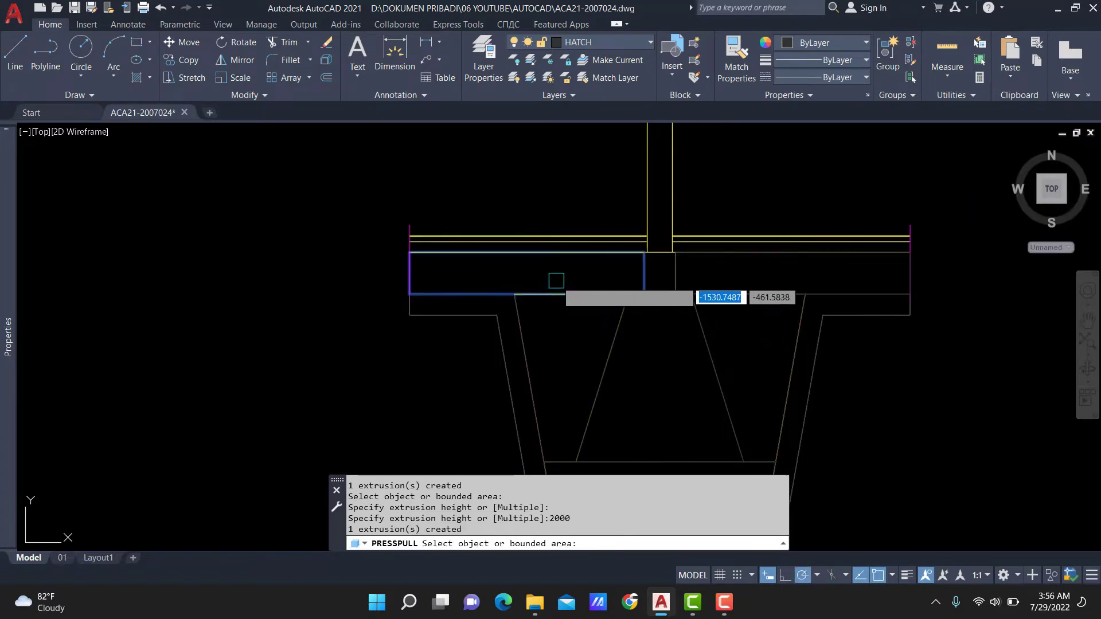
Step: Press-pull the left slab rectangle, left pedestal trapezoid and column-base square to 2000
click(556, 280)
text(20)
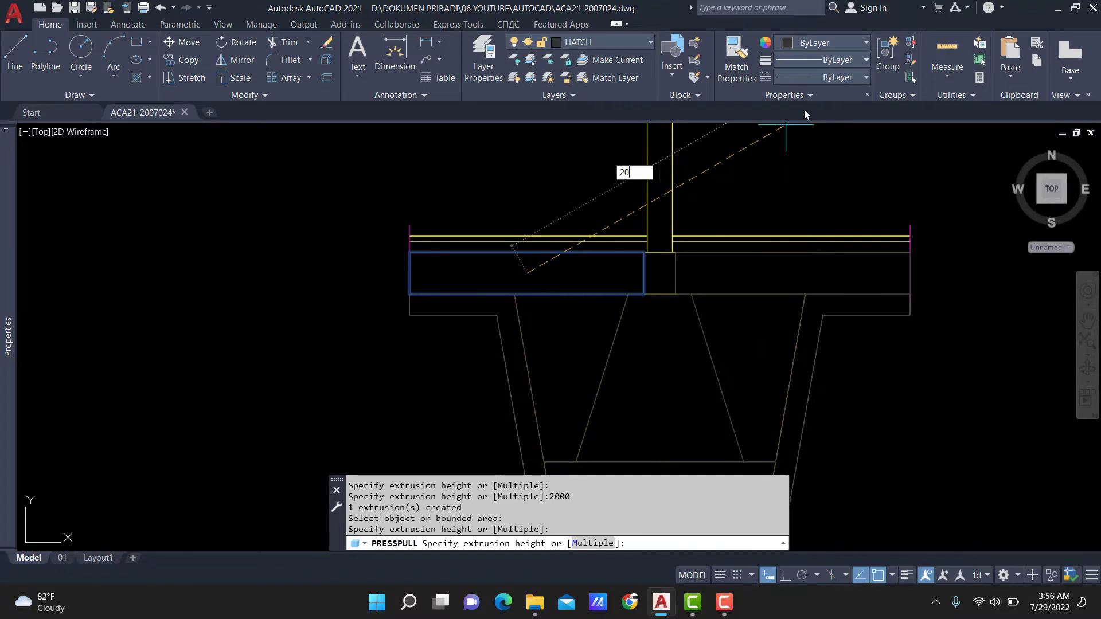
key(Return)
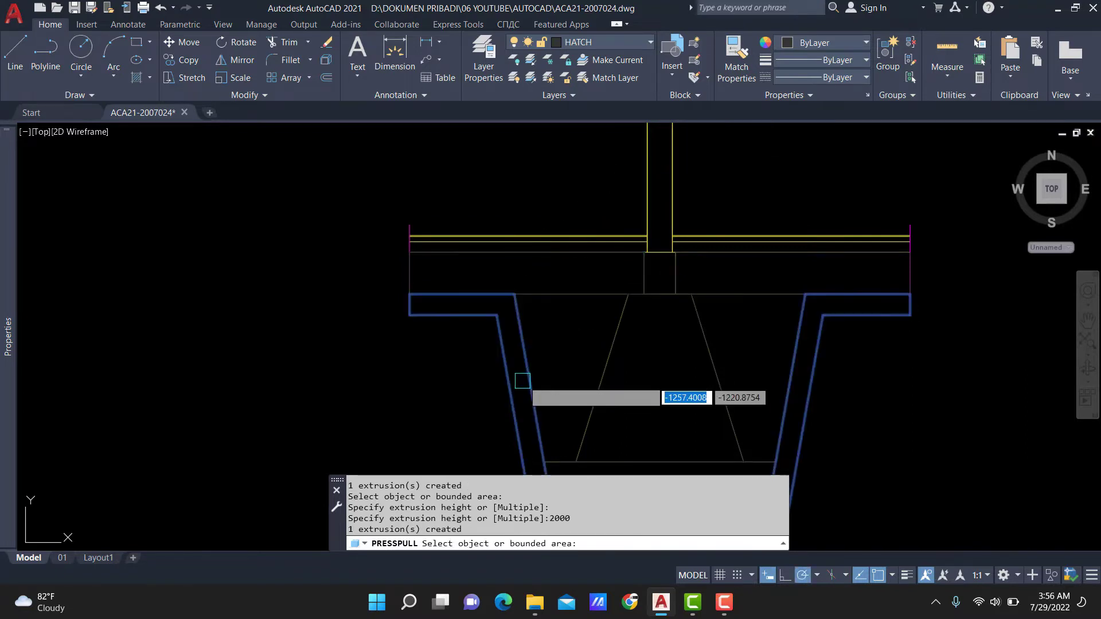
click(567, 361)
text(2000)
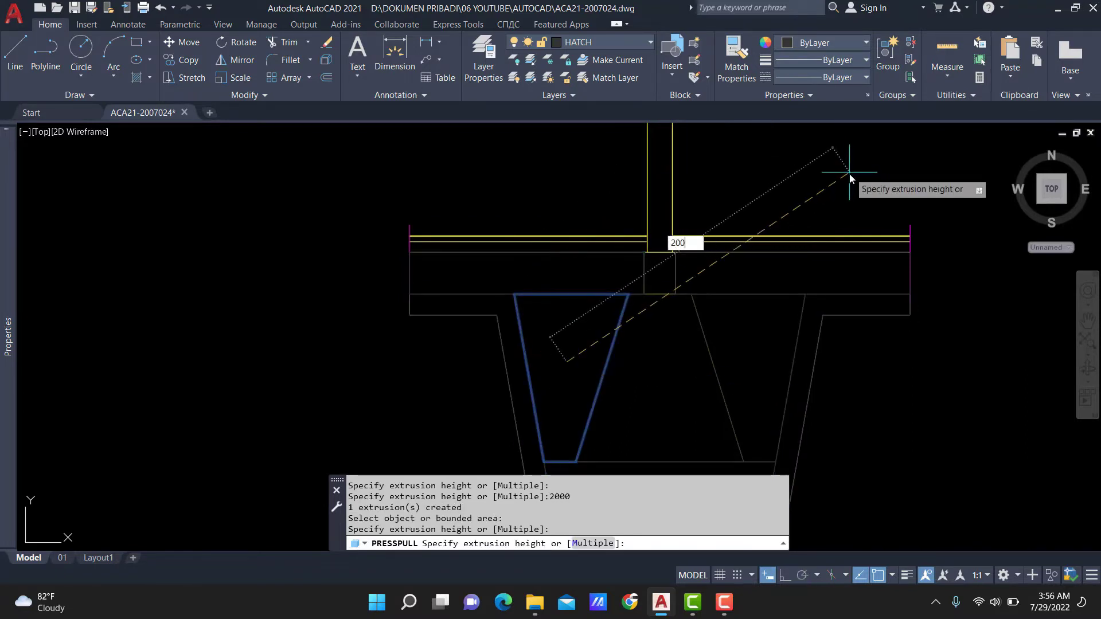
key(Return)
middle_drag(848, 171, 711, 307)
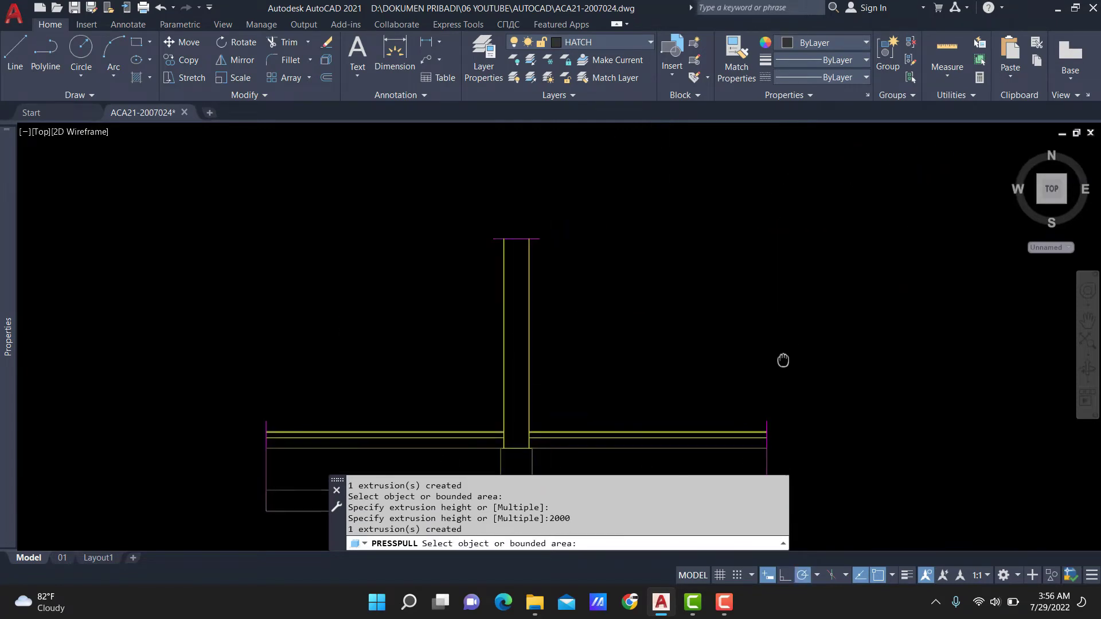
click(523, 405)
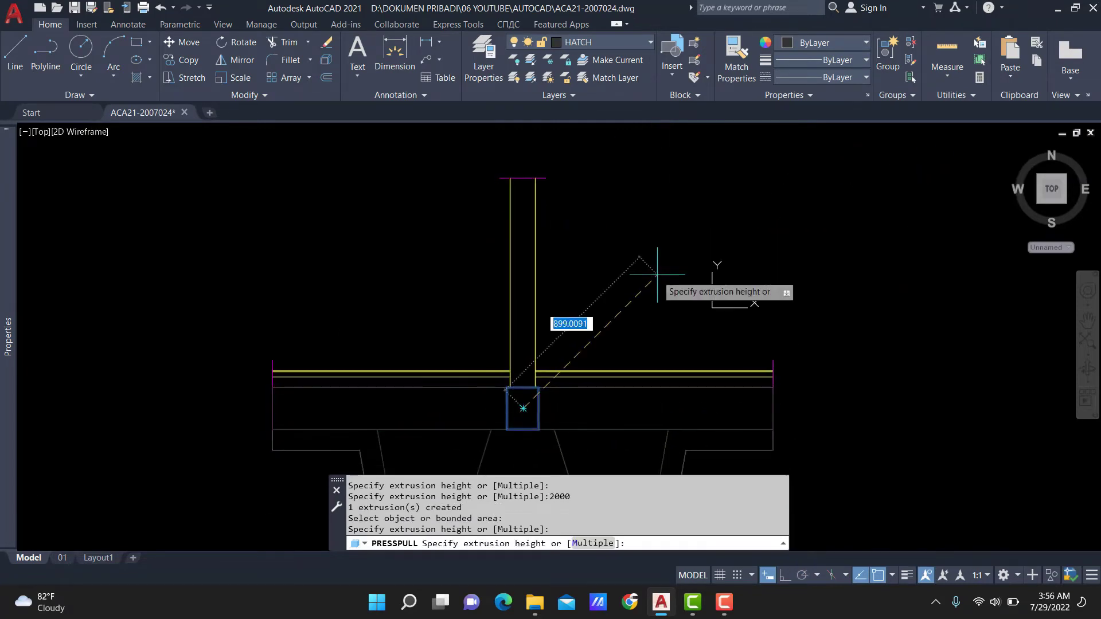
text(2000)
key(Return)
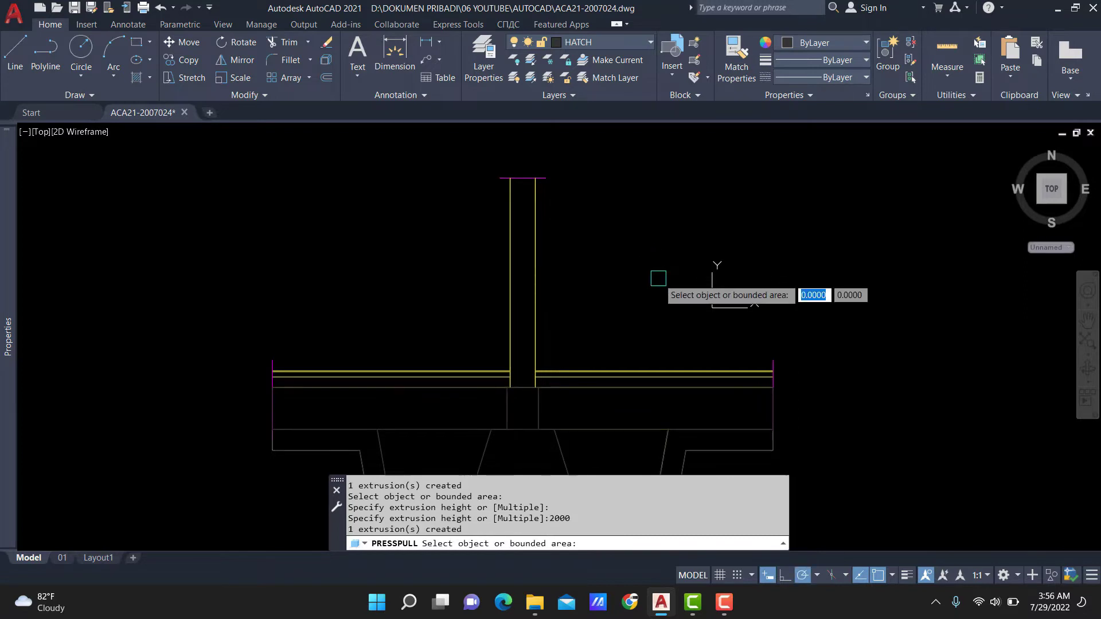
Step: Press-pull the floor strips right and left of the column to 2000
scroll(571, 398, up, 2)
click(578, 374)
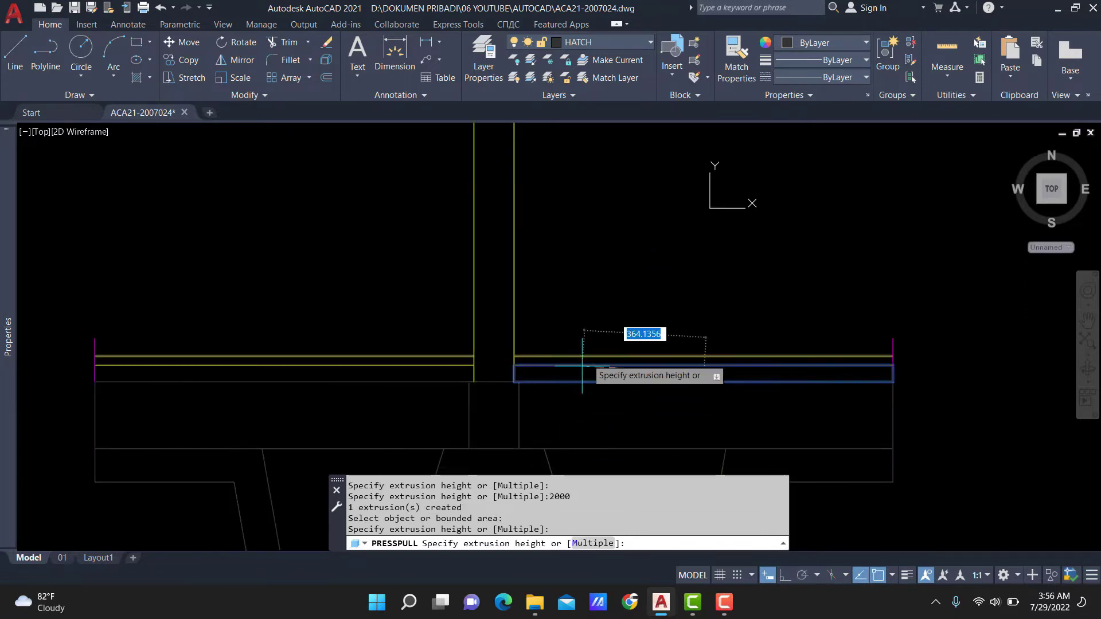
text(2000)
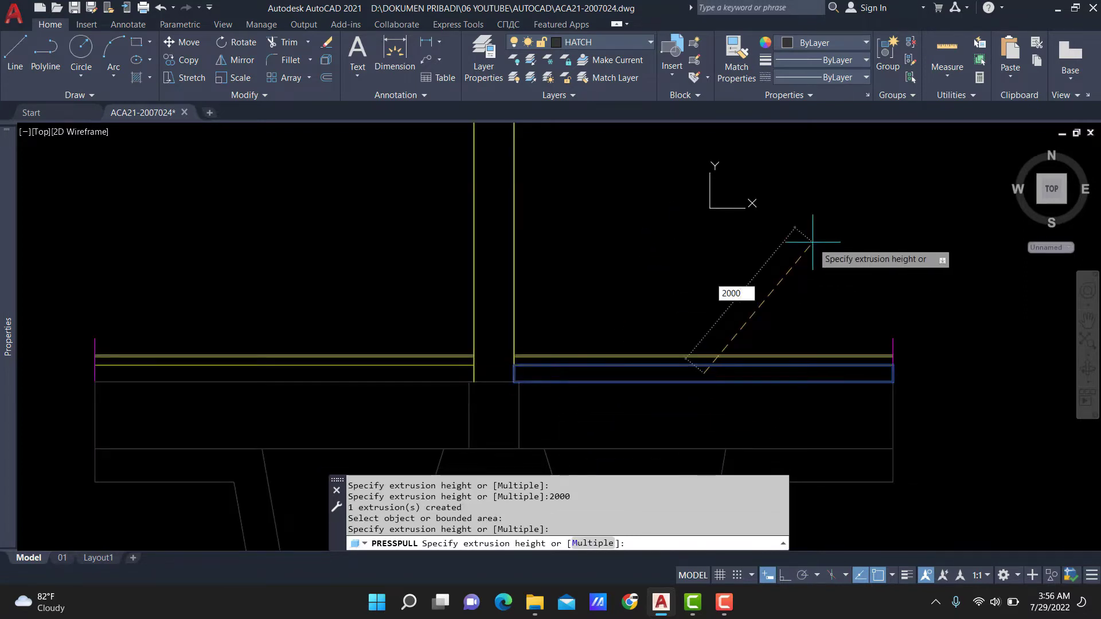
key(Return)
scroll(678, 369, up, 3)
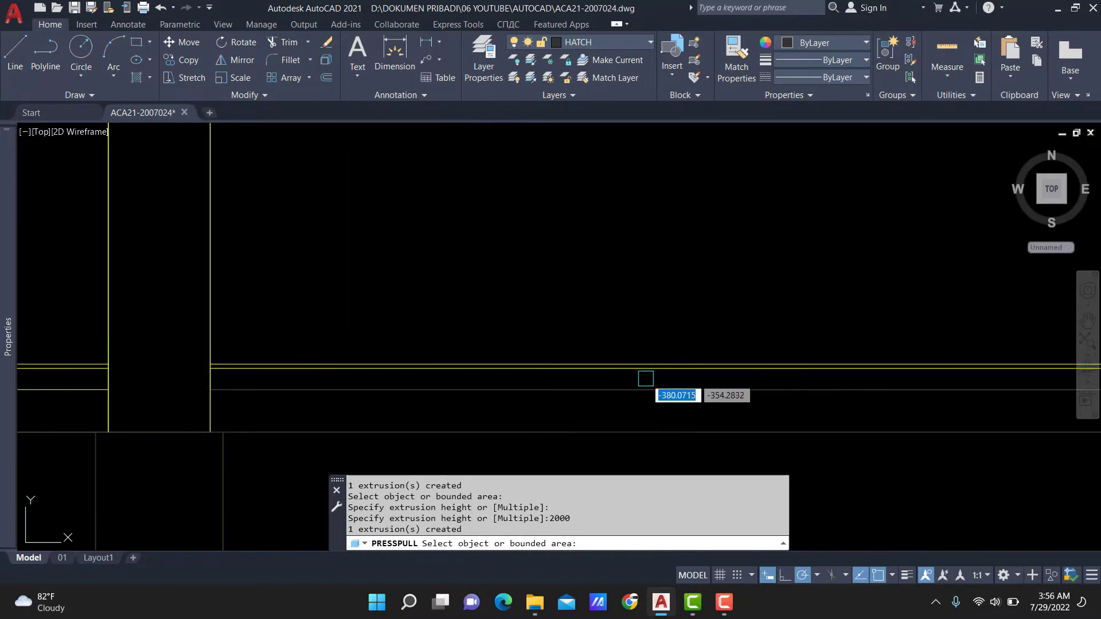
scroll(645, 379, down, 4)
scroll(496, 377, up, 1)
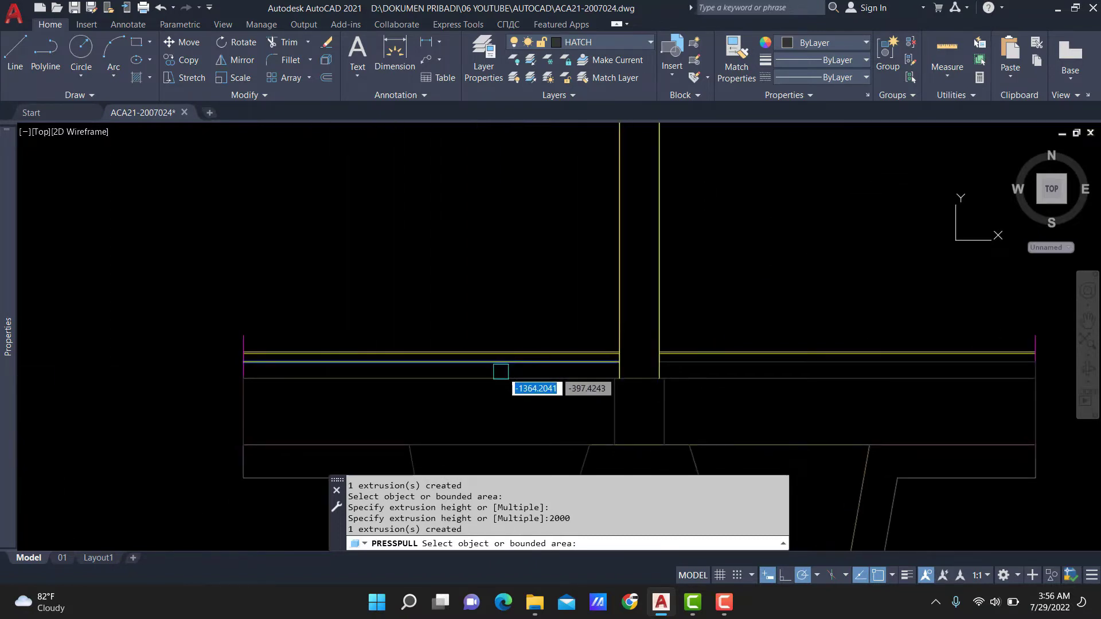
click(499, 374)
text(2000)
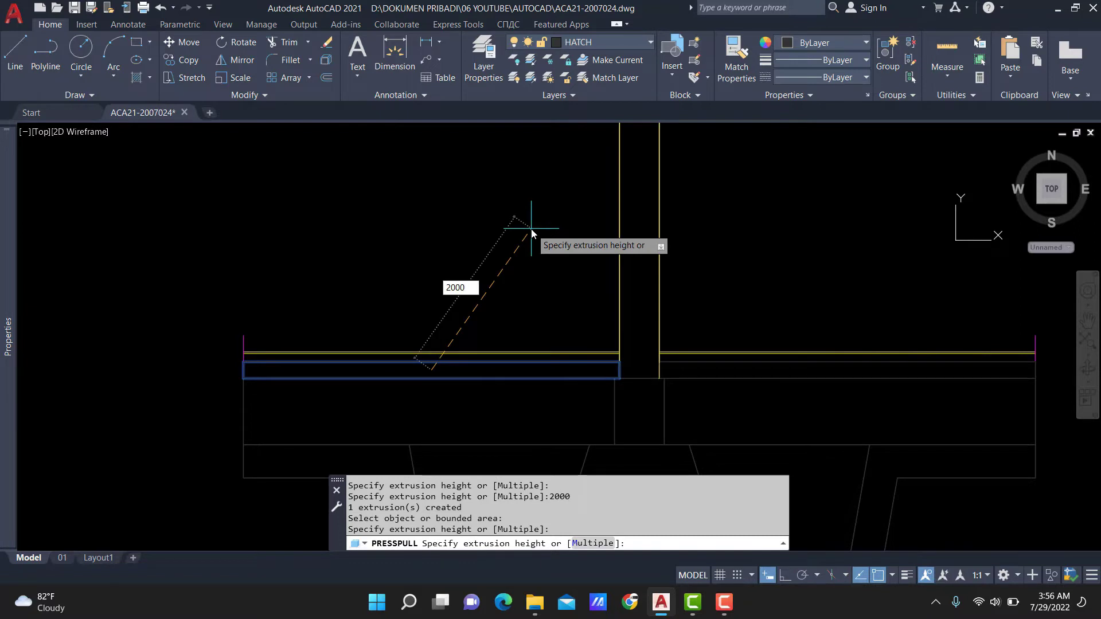
key(Return)
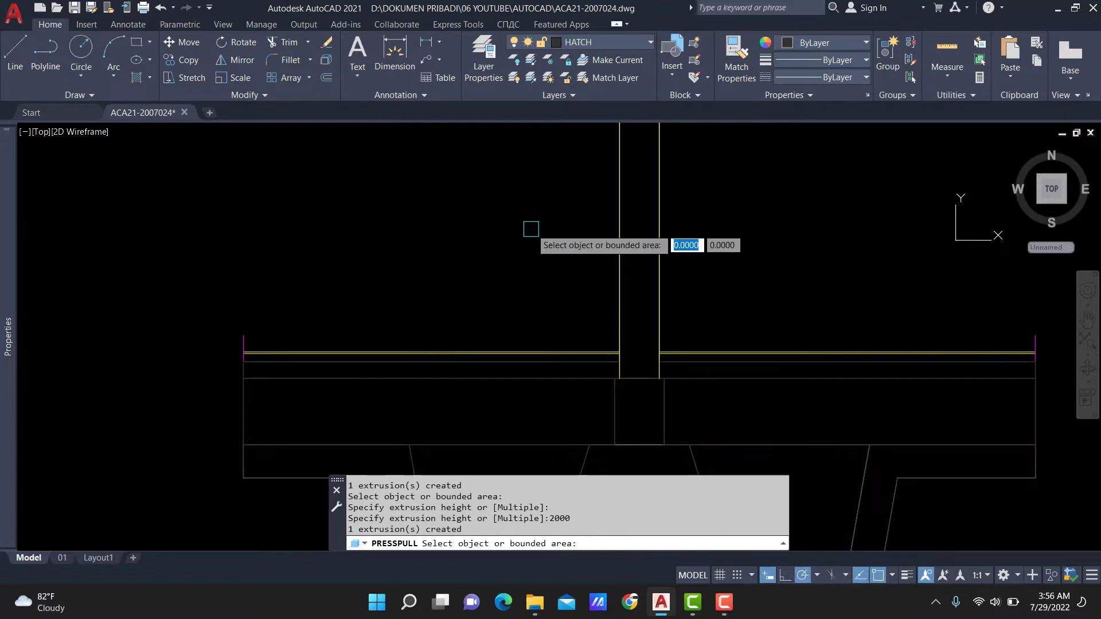
scroll(531, 229, down, 2)
middle_drag(604, 229, 585, 327)
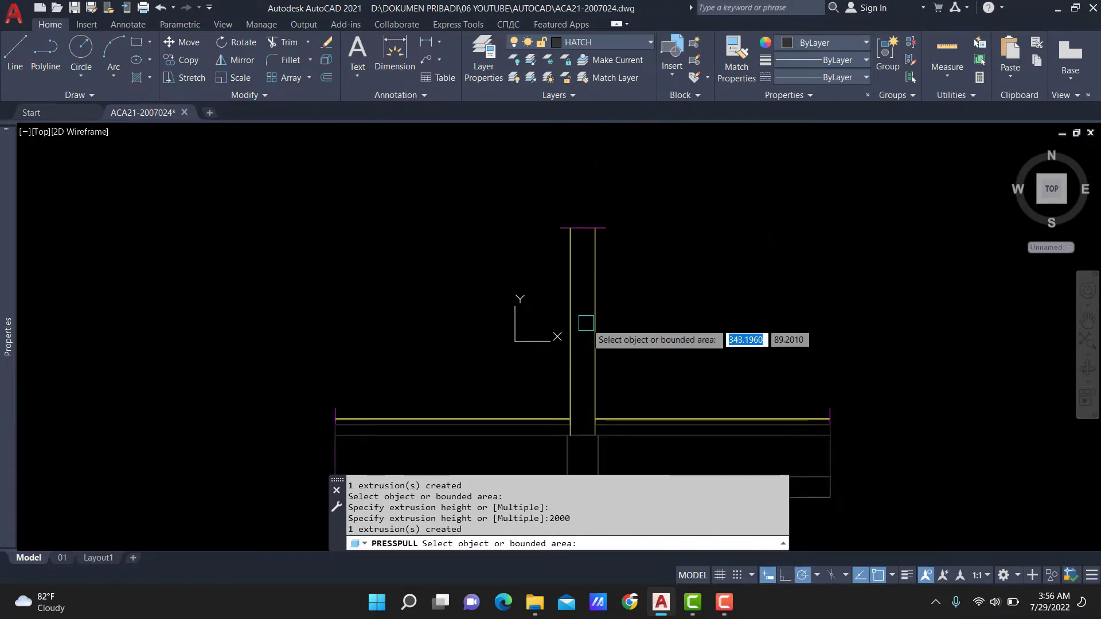
key(Return)
text(REc)
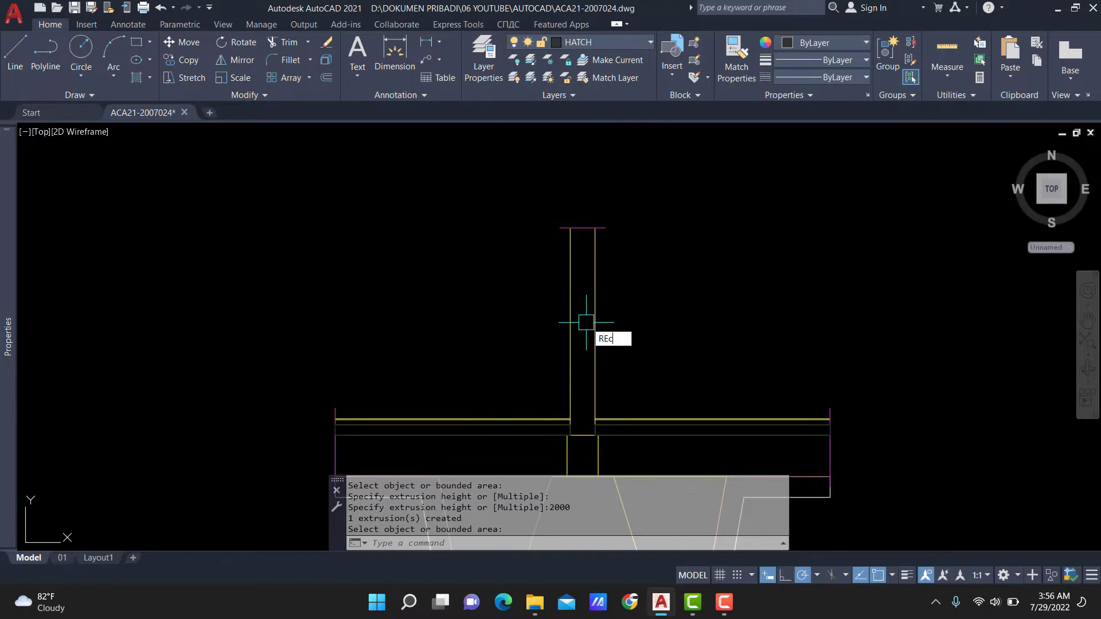
Step: Draw a rectangle tracing the column shaft outline
key(Return)
scroll(571, 320, up, 3)
click(563, 424)
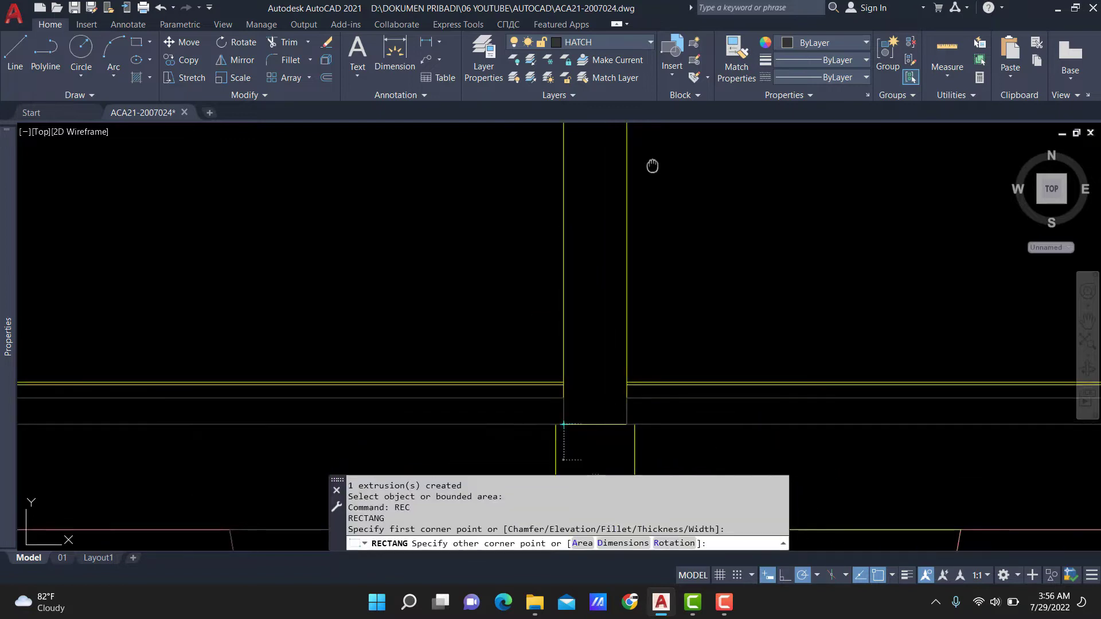
scroll(653, 165, down, 2)
click(590, 179)
text(PRESS)
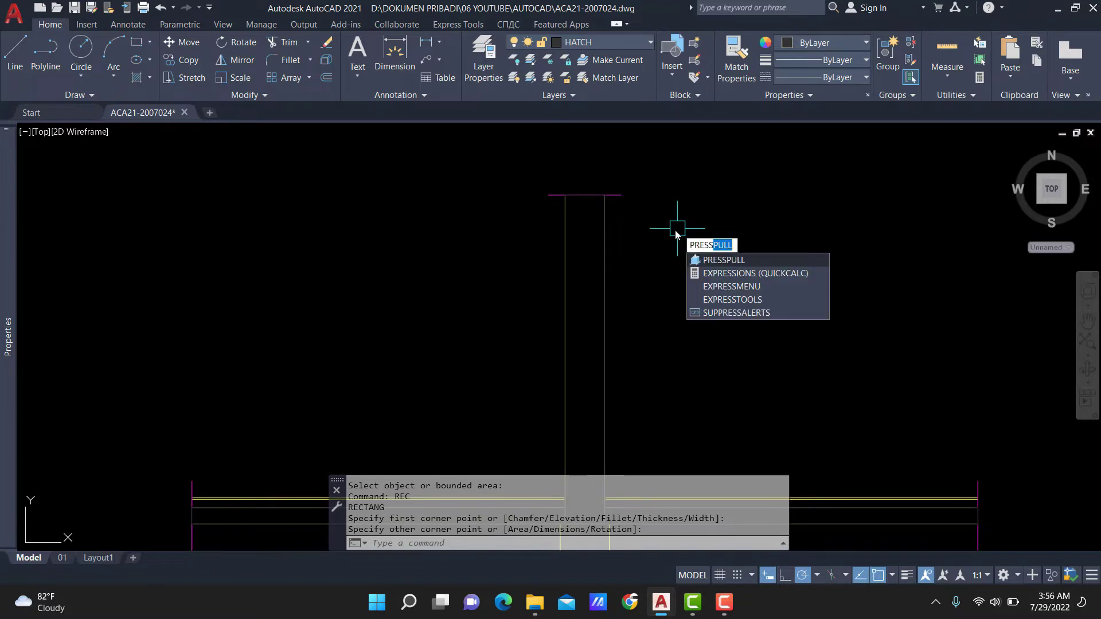
Step: Press-pull the column rectangle area to a 2000-high solid
key(Return)
scroll(677, 233, down, 2)
scroll(704, 216, up, 1)
click(631, 242)
text(2000)
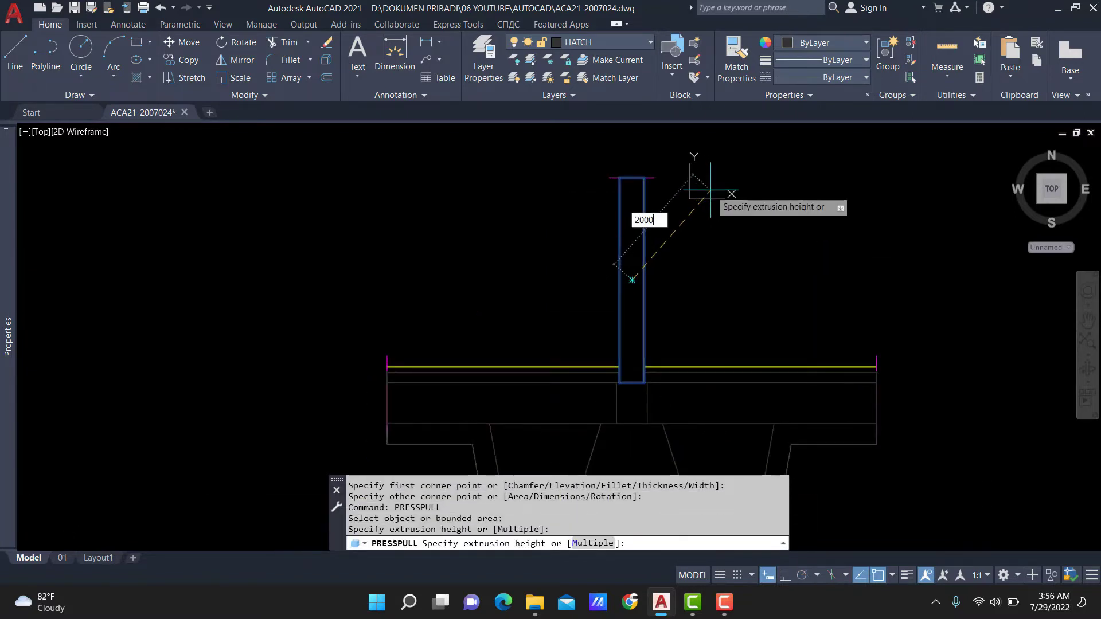
key(Return)
scroll(701, 189, down, 2)
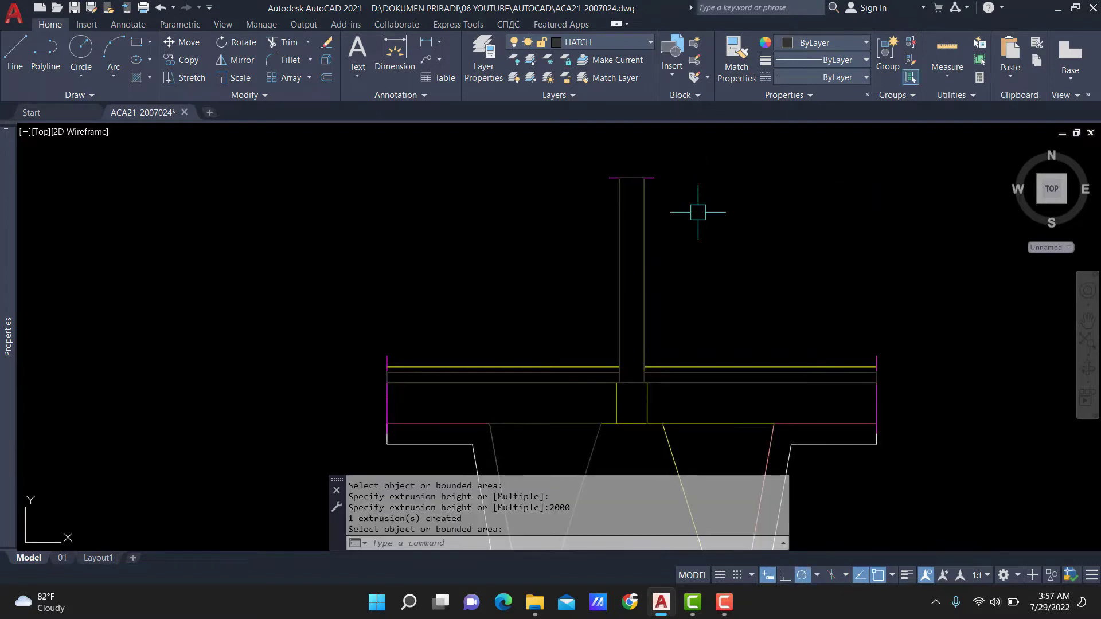
scroll(712, 282, down, 2)
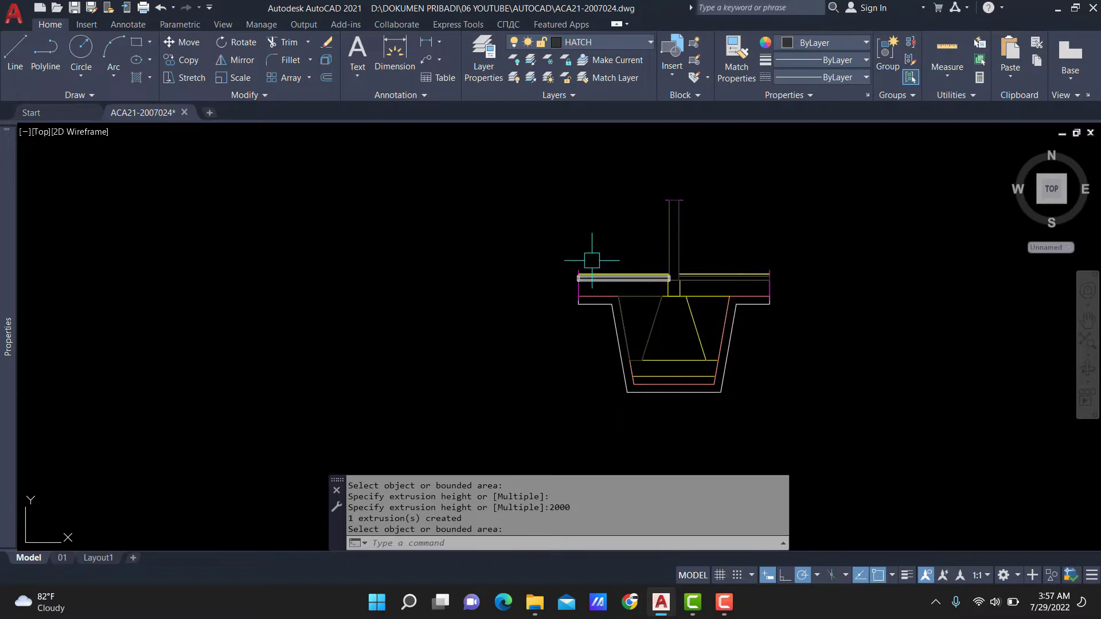
Step: Set the view to SW Isometric through the View Manager
text(V)
key(Return)
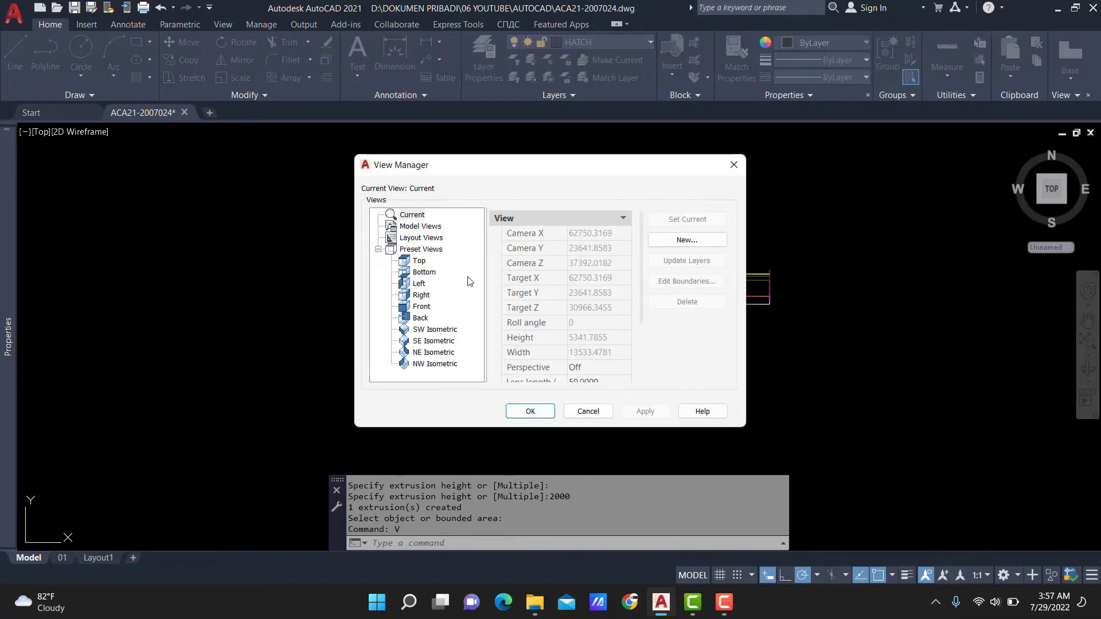
click(434, 330)
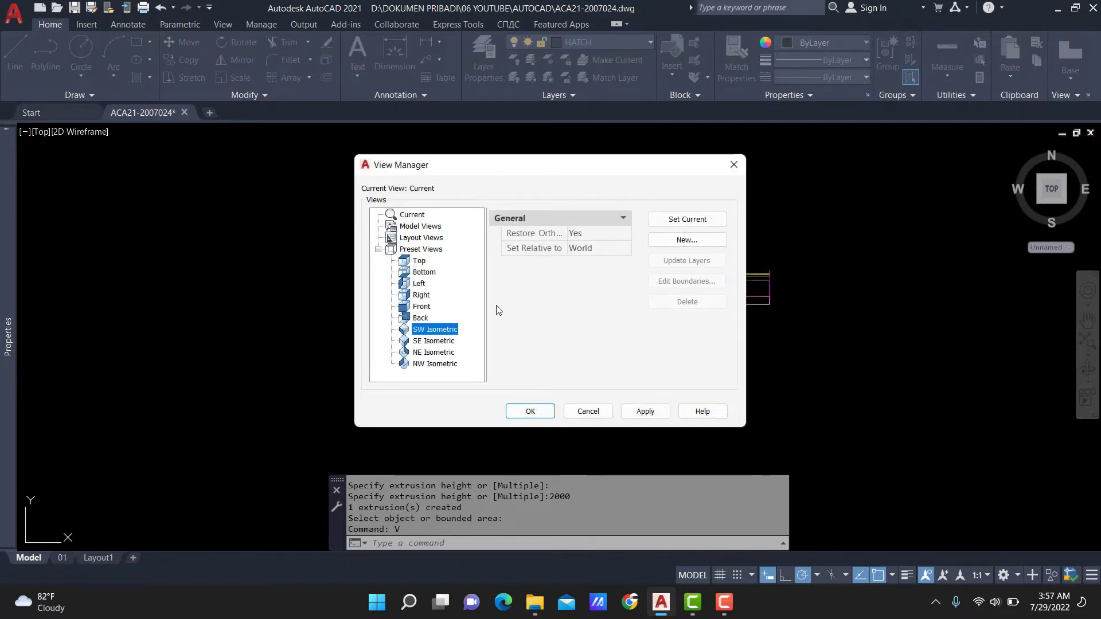
click(531, 412)
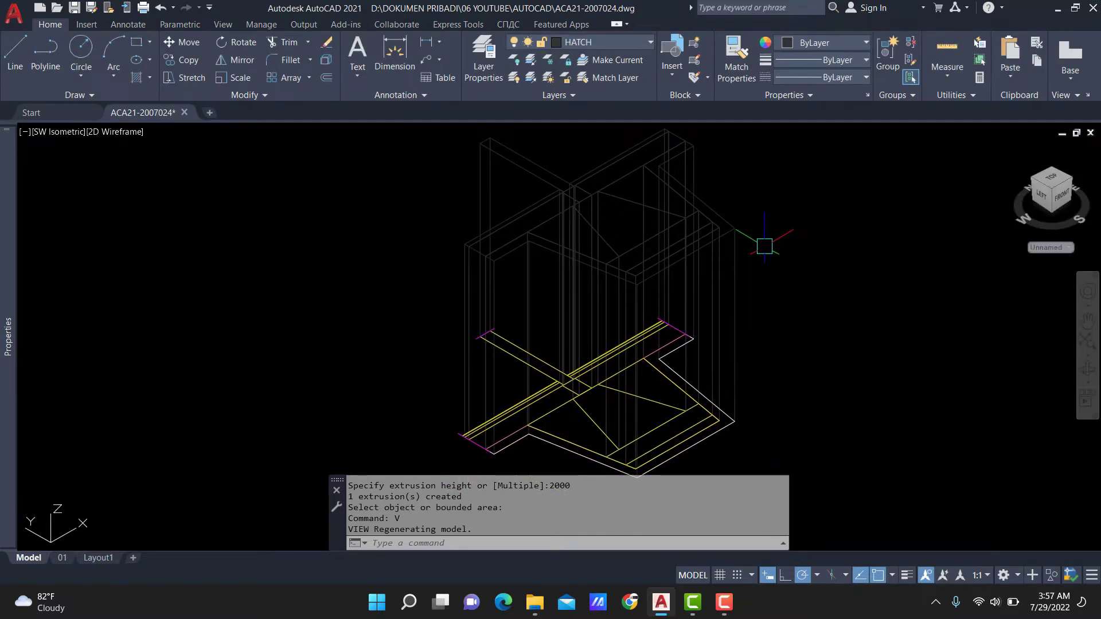
Step: Apply the Realistic visual style to the foundation model
text(VS)
key(Return)
text(r)
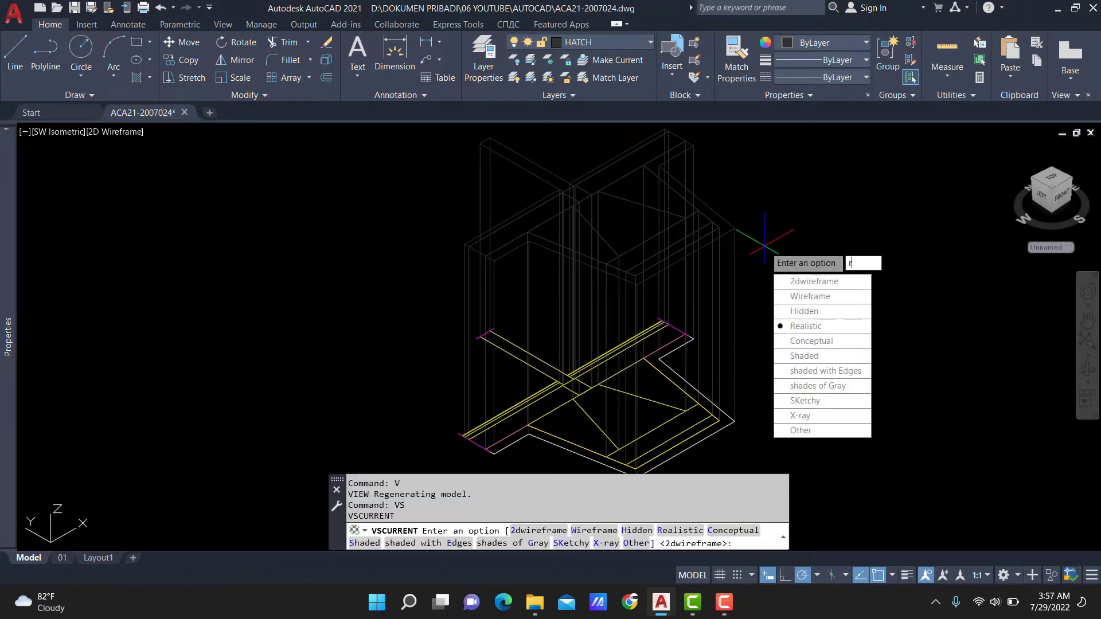
key(Return)
click(826, 310)
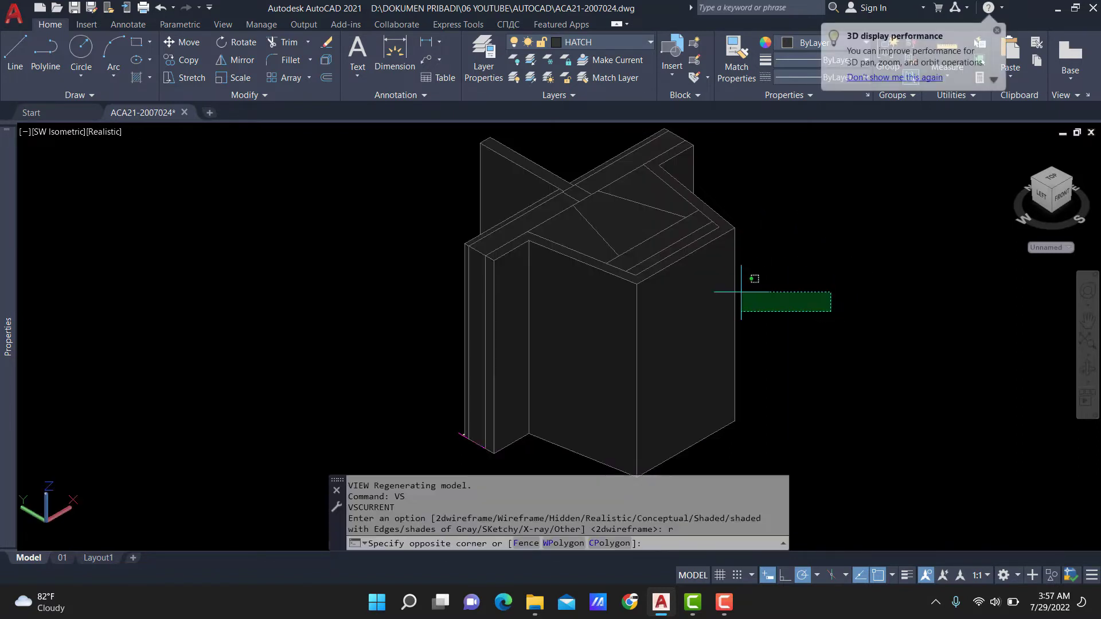
click(389, 147)
middle_drag(805, 238, 801, 243)
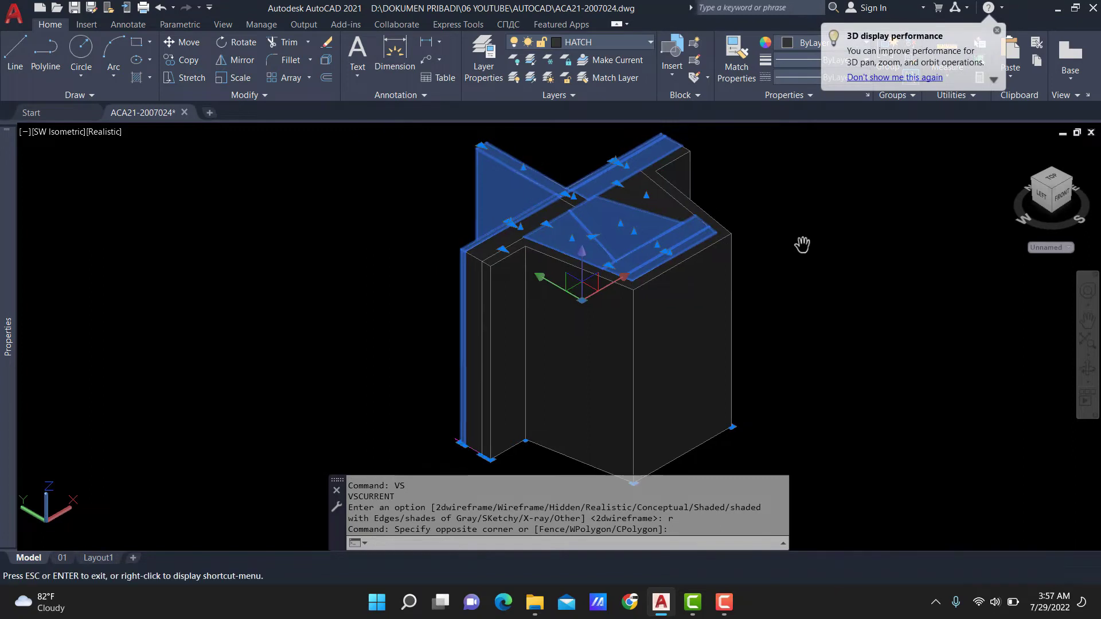
key(Escape)
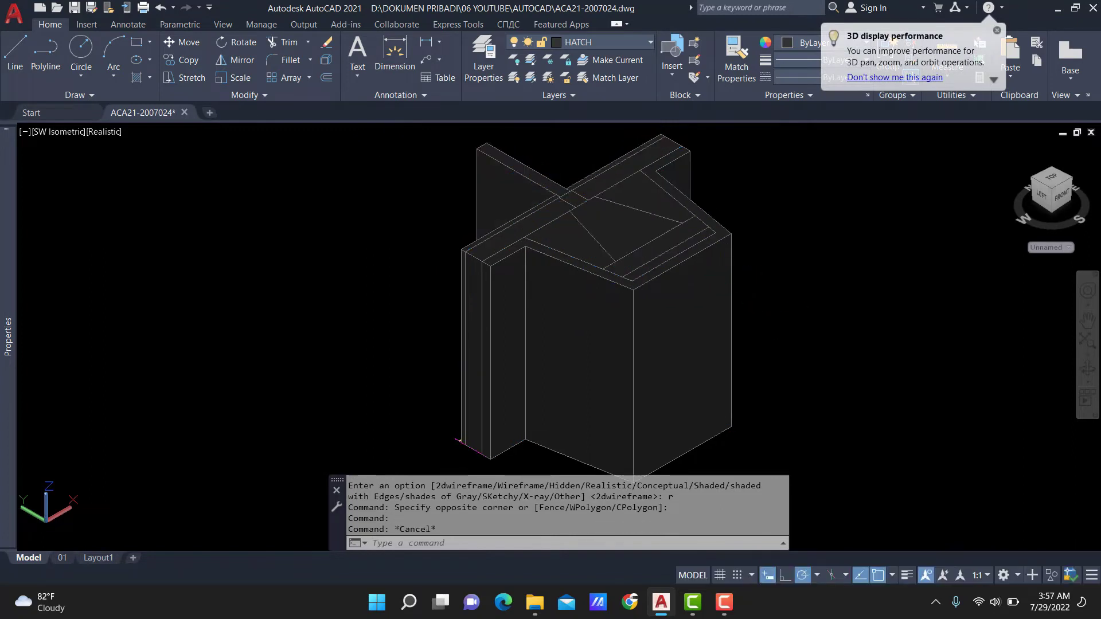
Step: Move the 3D solids upward, clear of the flat linework
shift+middle_drag(779, 292, 797, 248)
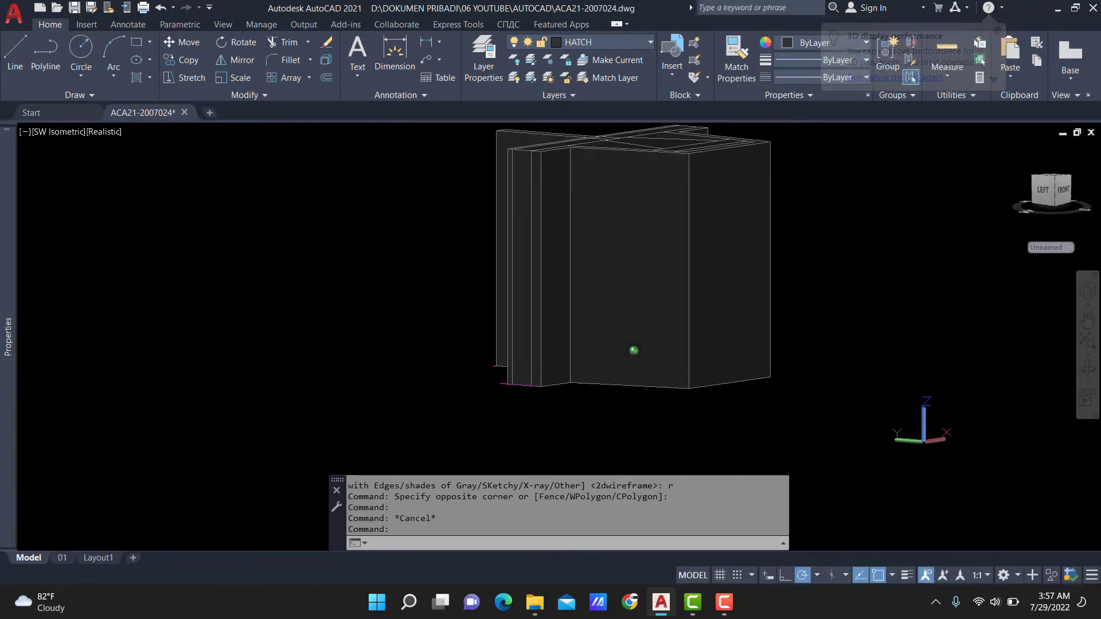
scroll(703, 474, down, 2)
click(848, 154)
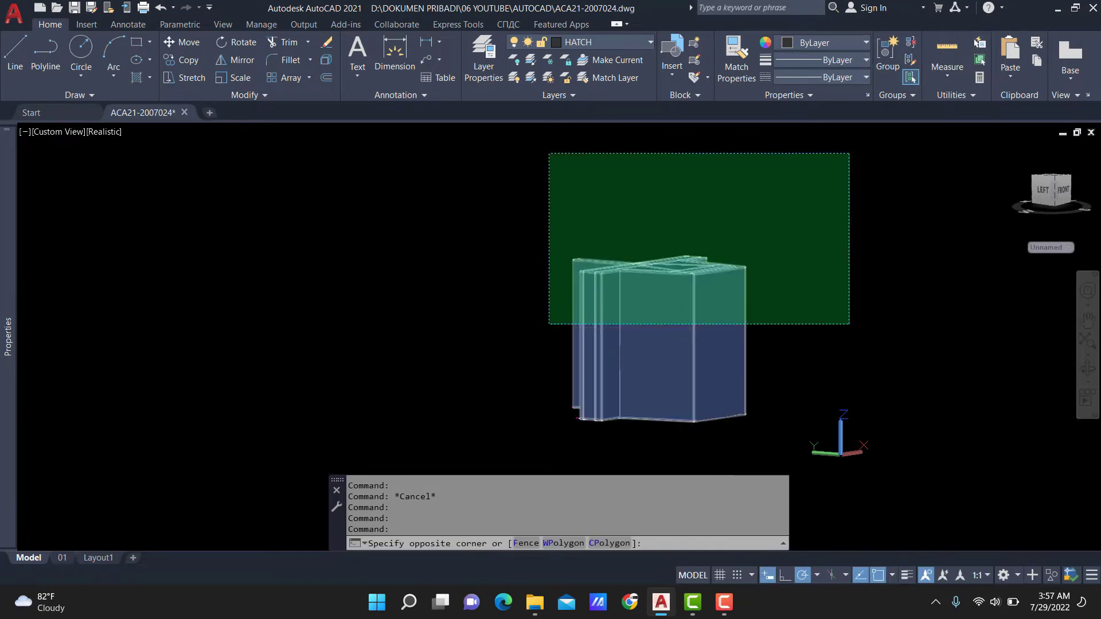
click(557, 323)
key(Return)
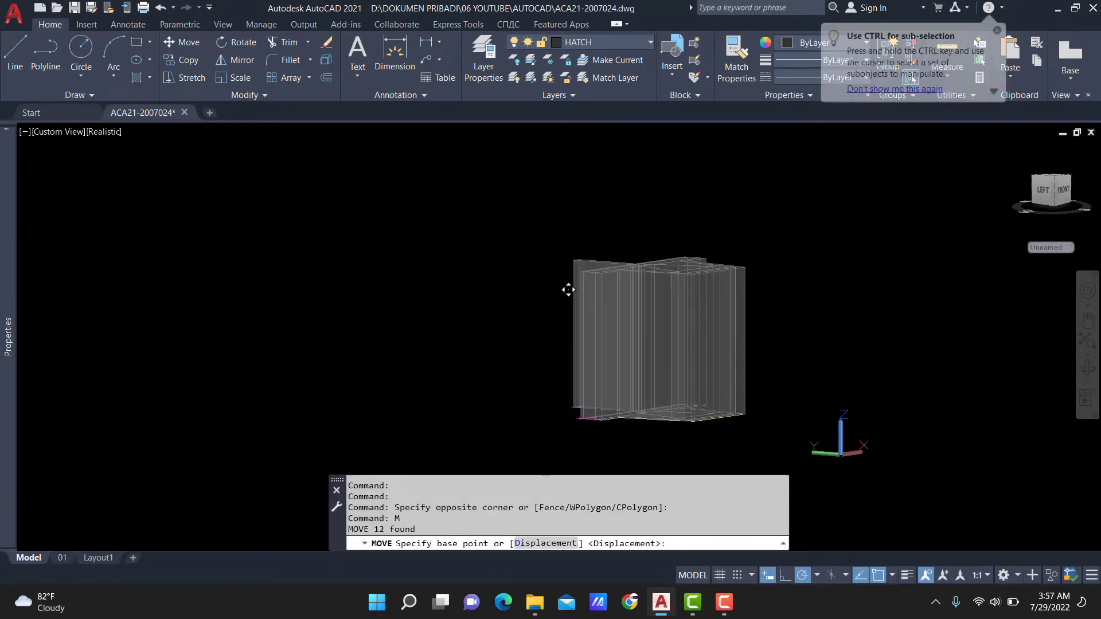
click(559, 322)
click(444, 243)
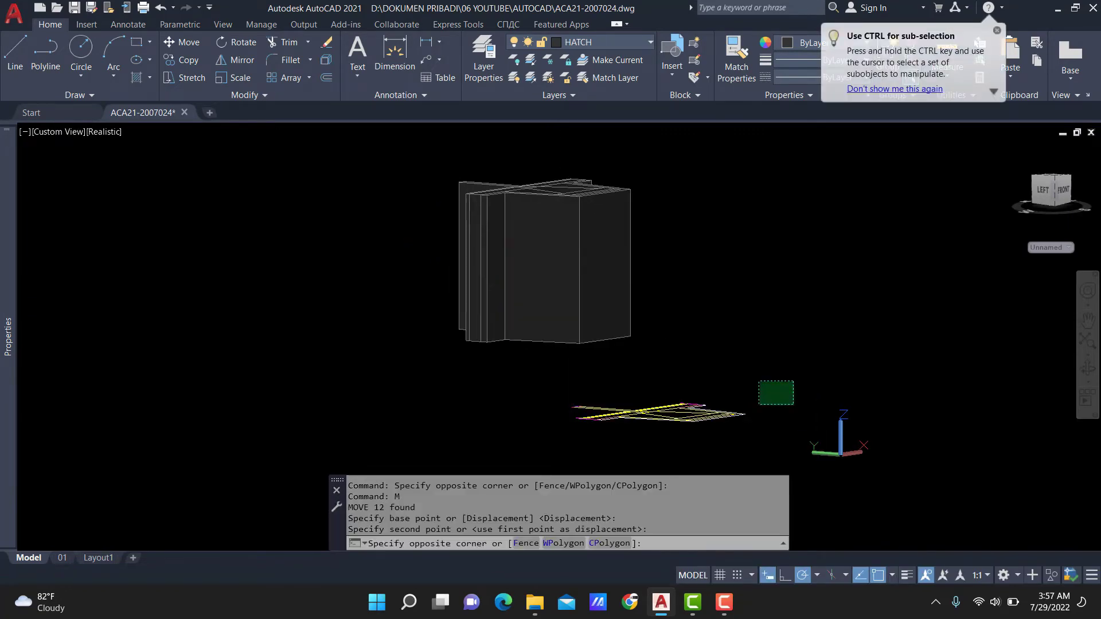
Step: Erase the 32 leftover flat linework objects, leaving only the solids
click(573, 447)
text(e)
key(Return)
mouse_move(573, 346)
shift+middle_down()
mouse_move(550, 387)
mouse_move(590, 300)
shift+middle_up()
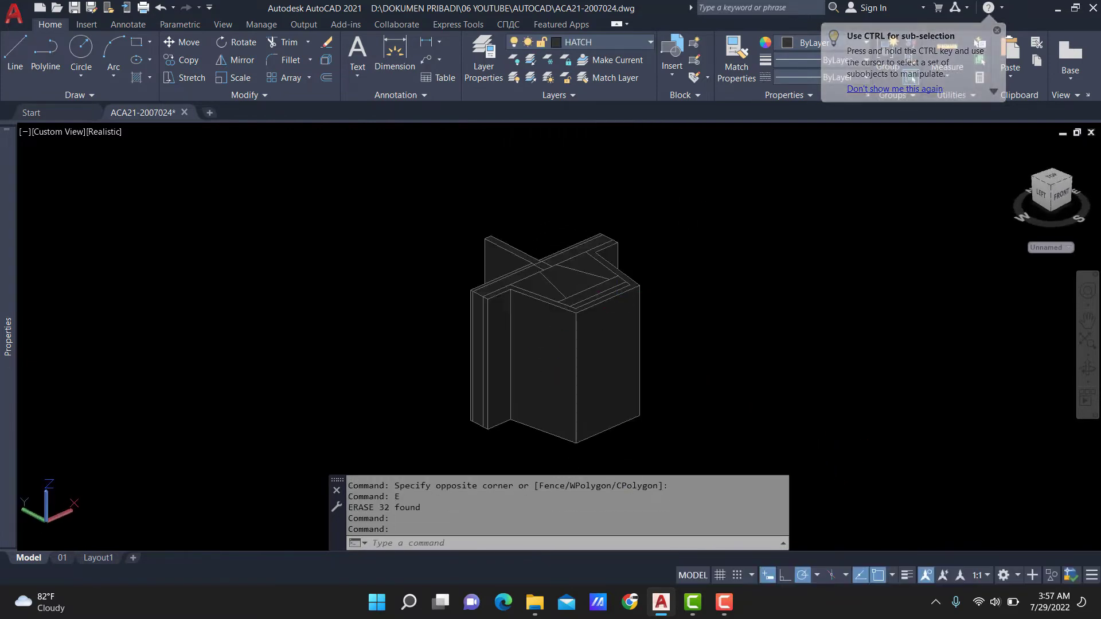
click(689, 210)
click(386, 442)
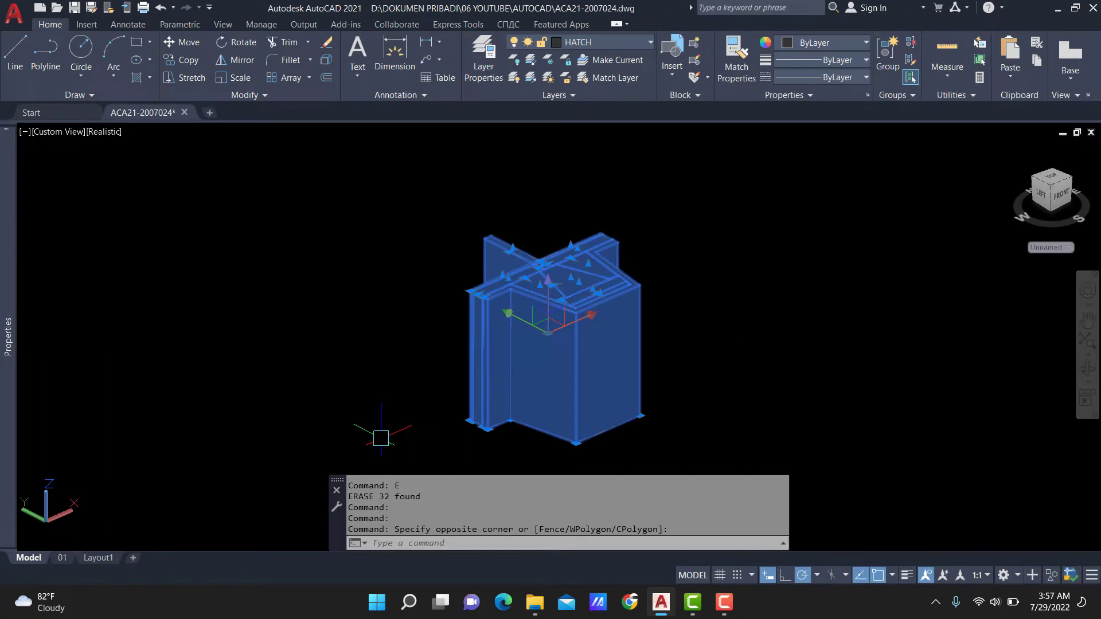
Step: Rotate all 12 foundation solids with 3DROTATE so the footing stands upright below the wall
text(3Dr)
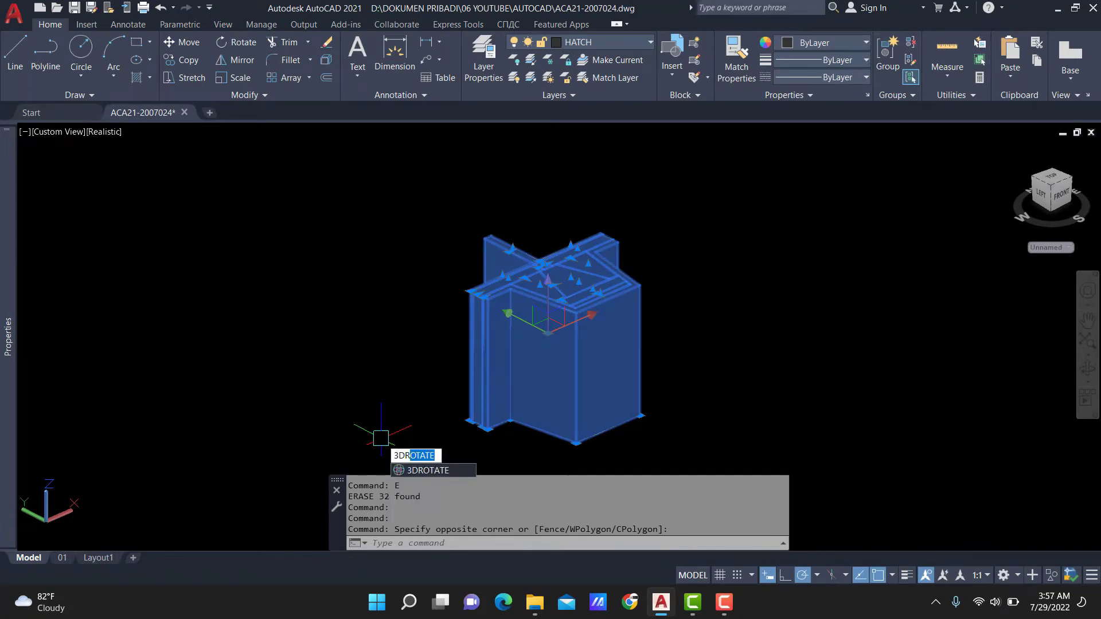
key(Return)
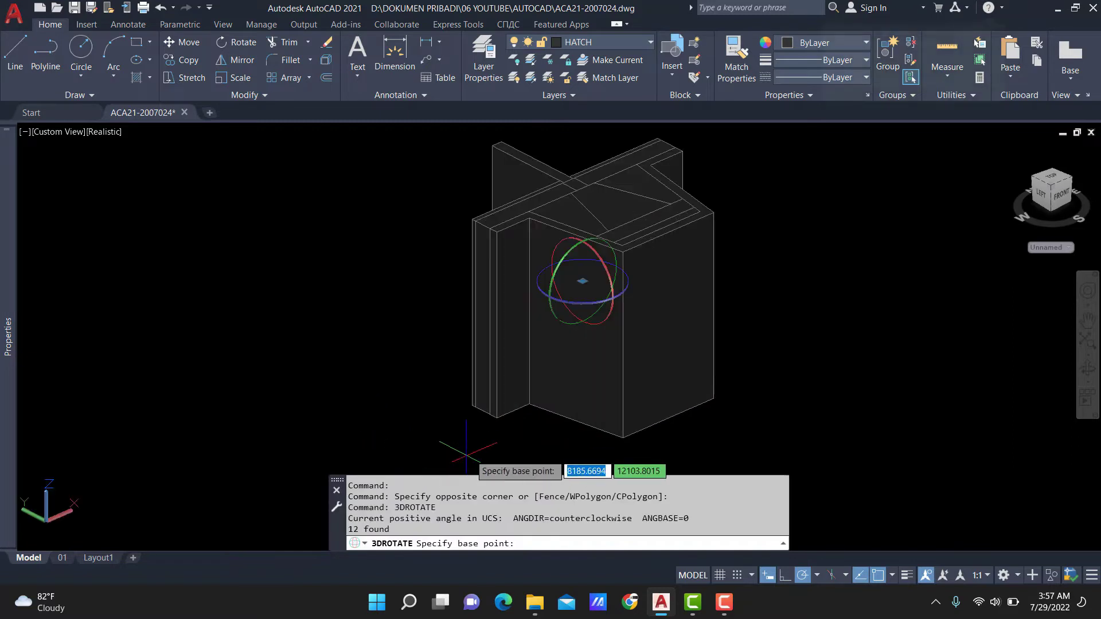
scroll(623, 439, up, 3)
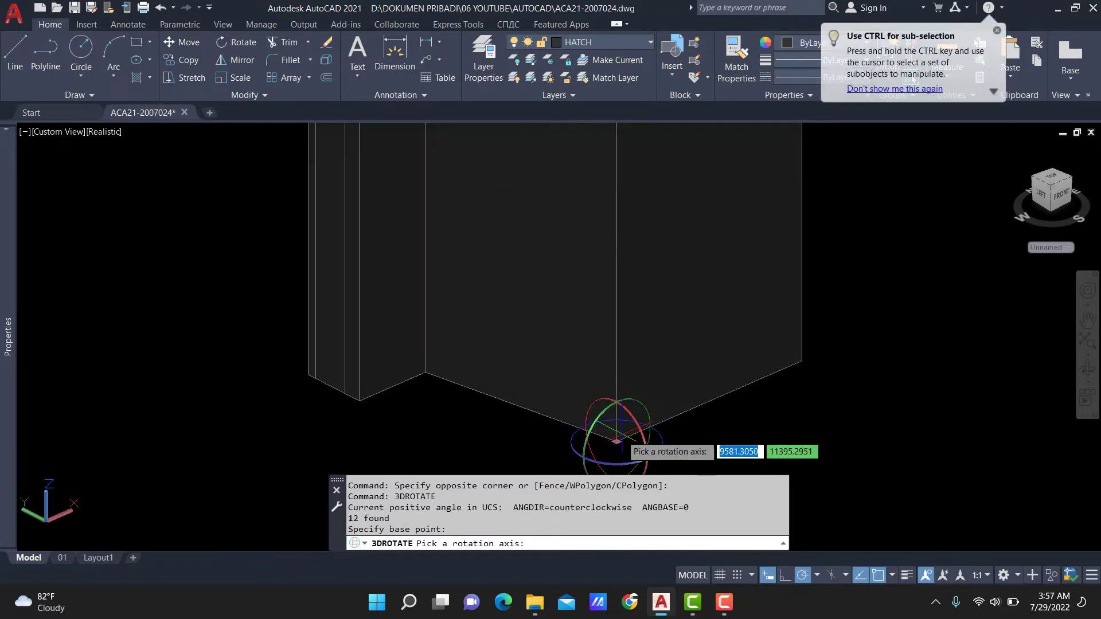
click(602, 404)
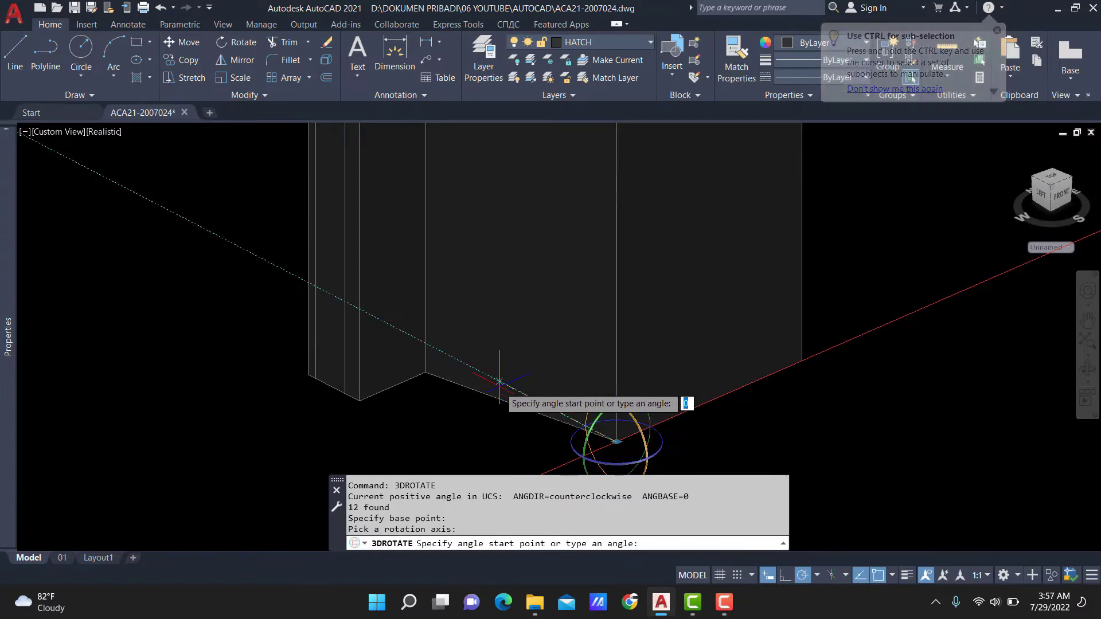
scroll(514, 370, down, 3)
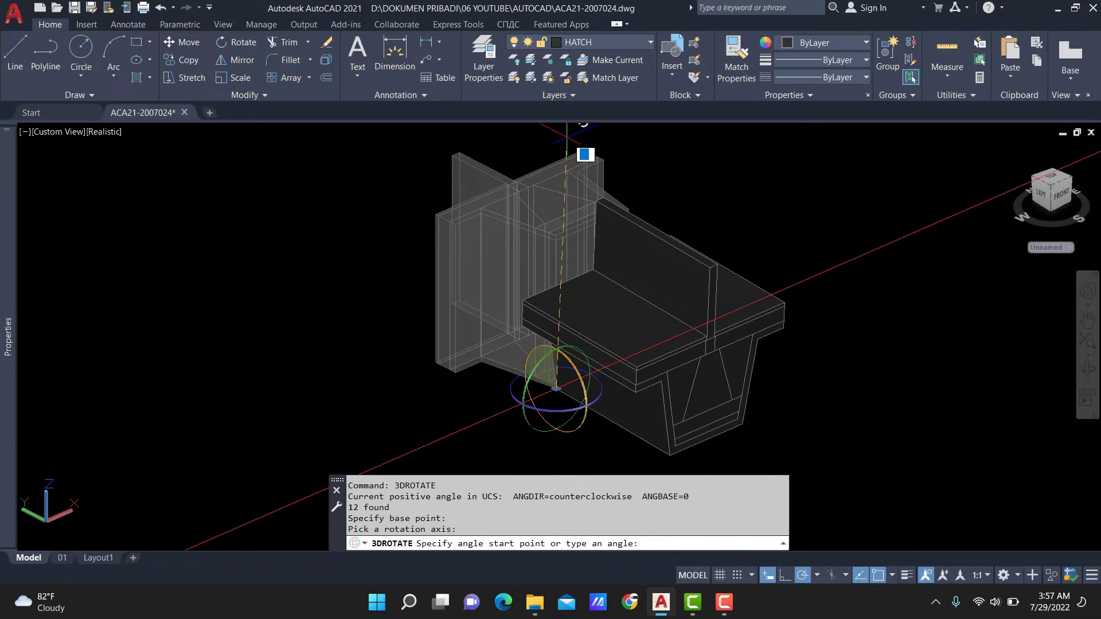
key(Escape)
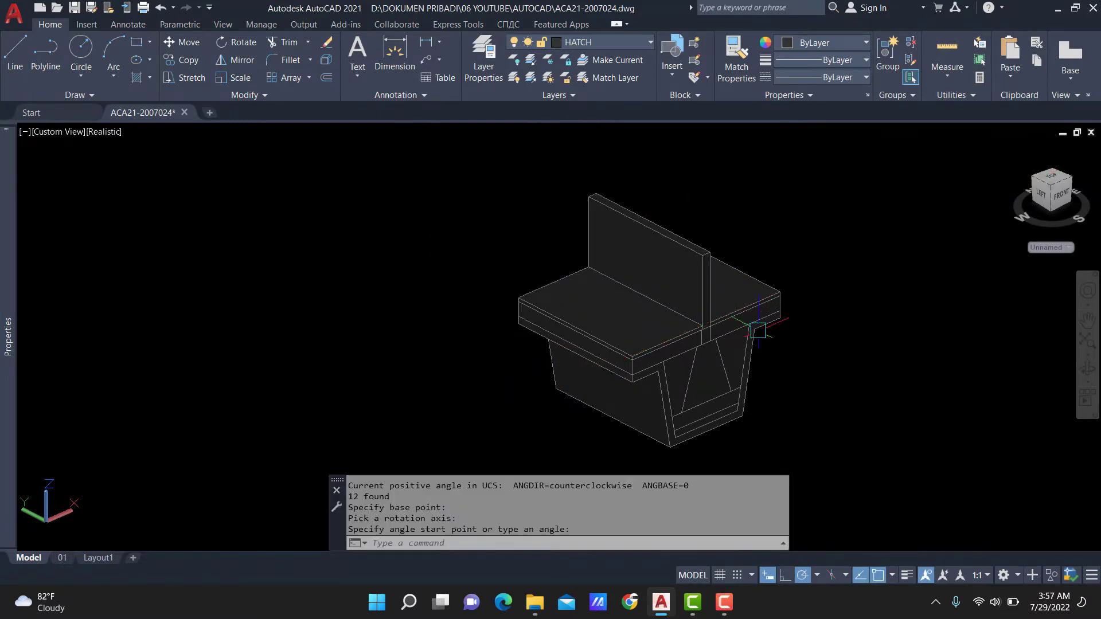
mouse_move(758, 331)
shift+middle_down()
mouse_move(658, 413)
mouse_move(731, 321)
shift+middle_up()
Step: Erase both thin top slab pieces beside the wall with the E command
click(702, 262)
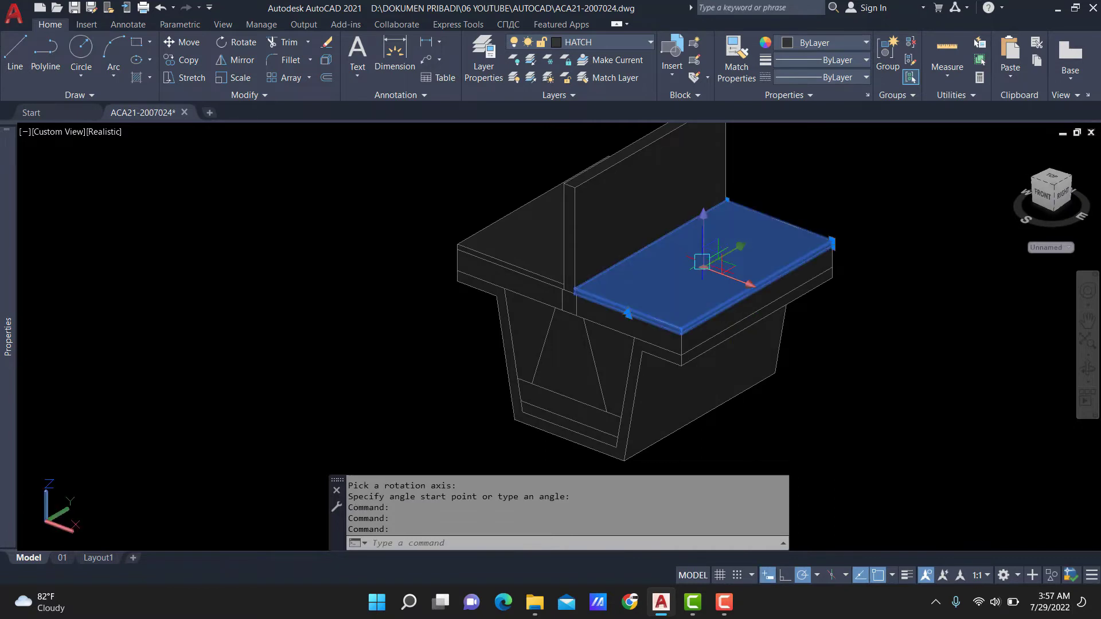
text(E)
key(Return)
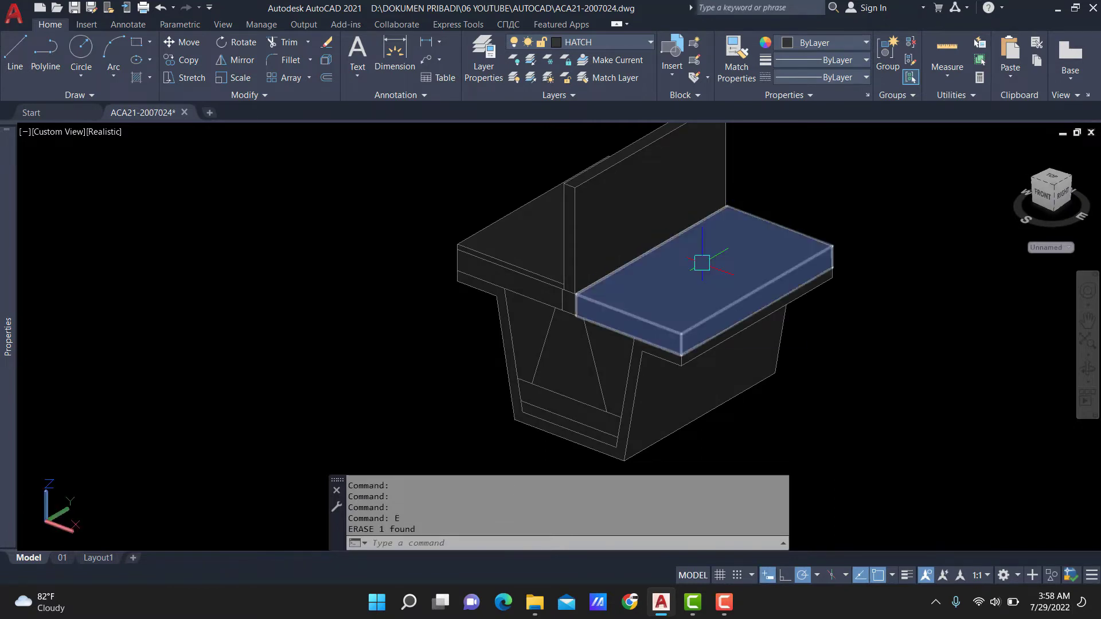
click(706, 268)
text(E)
key(Return)
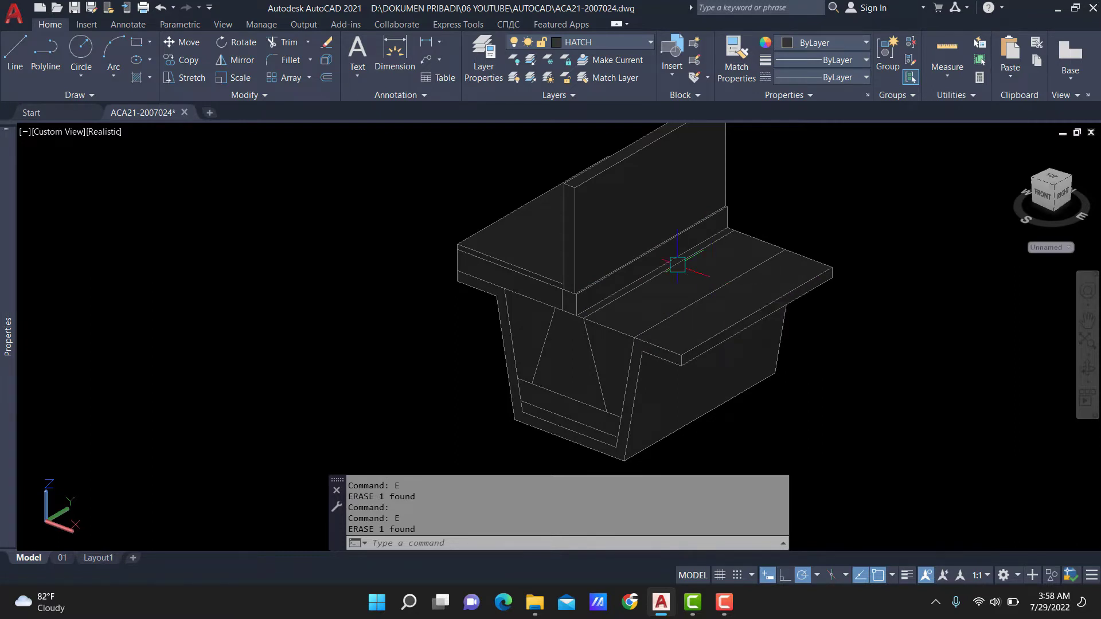
Step: Orbit toward the front, zoom to the footing base and select the outer channel shell
mouse_move(664, 312)
shift+middle_down()
mouse_move(639, 414)
mouse_move(713, 425)
mouse_move(651, 364)
mouse_move(540, 419)
mouse_move(717, 407)
mouse_move(604, 411)
mouse_move(526, 433)
mouse_move(678, 376)
mouse_move(606, 398)
mouse_move(563, 445)
mouse_move(637, 430)
mouse_move(660, 402)
shift+middle_up()
scroll(689, 384, up, 3)
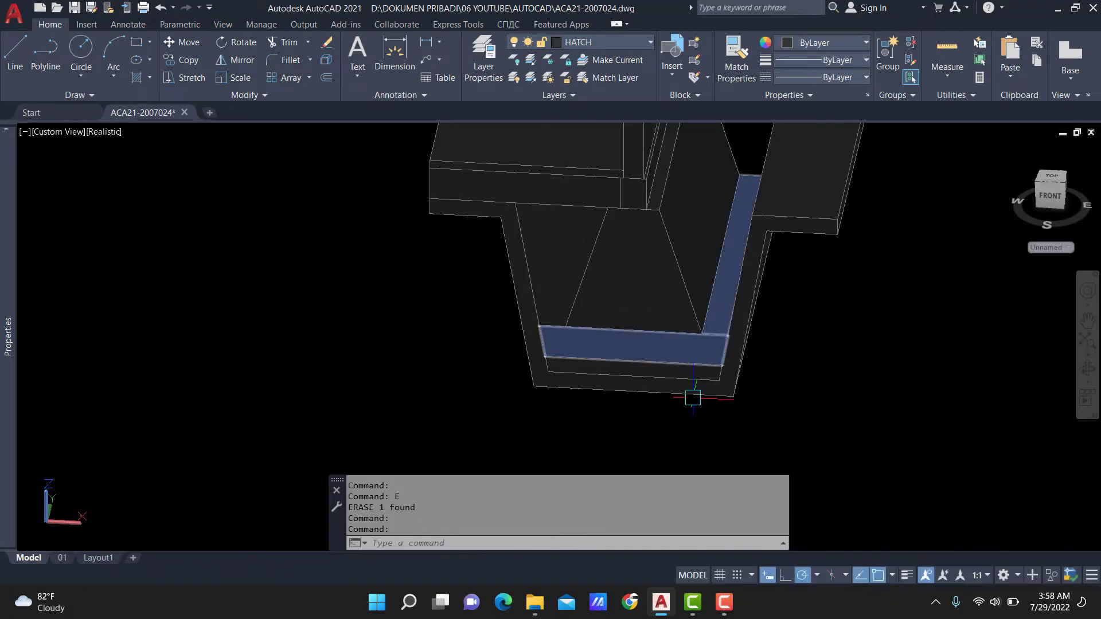
scroll(689, 384, up, 3)
click(690, 383)
scroll(642, 373, down, 4)
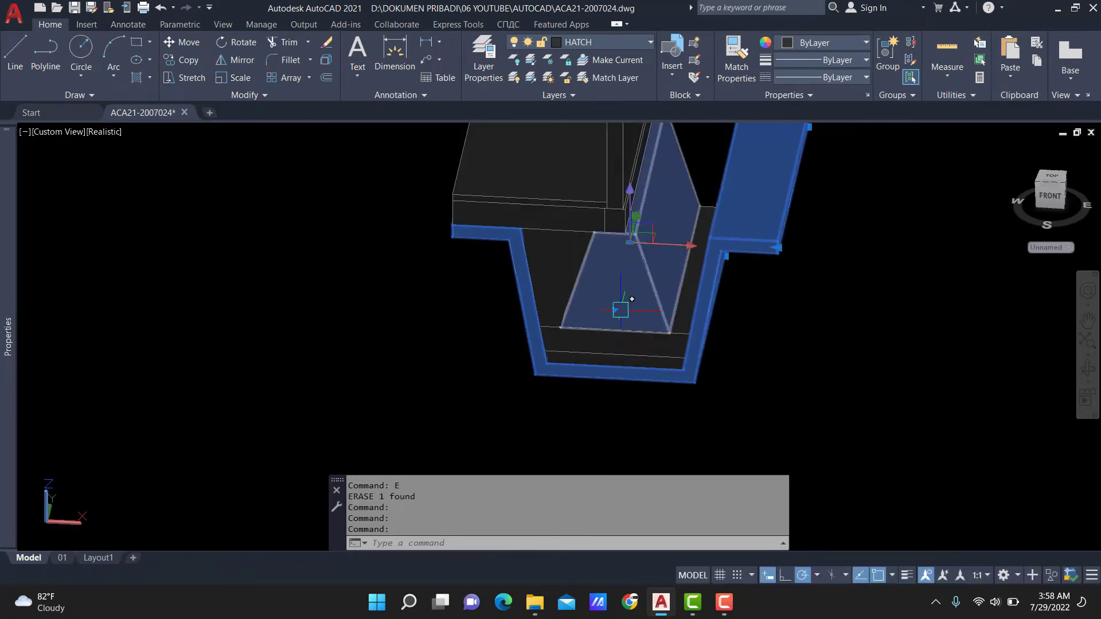
Step: Try a 1000-unit grip stretch on the solid, then undo it
click(615, 310)
scroll(607, 356, down, 3)
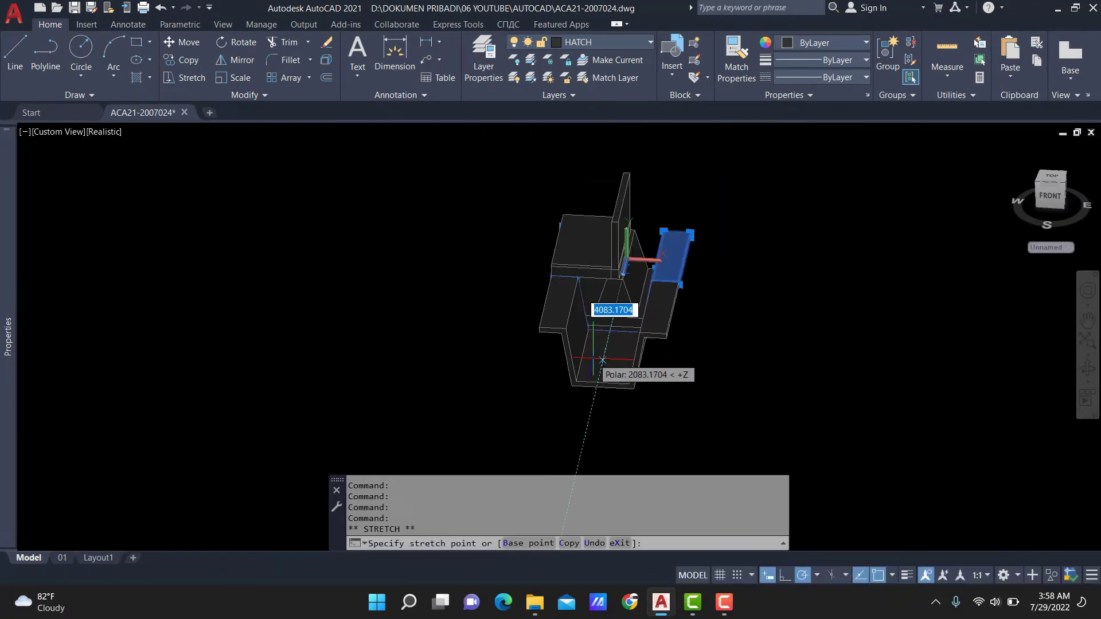
text(1000)
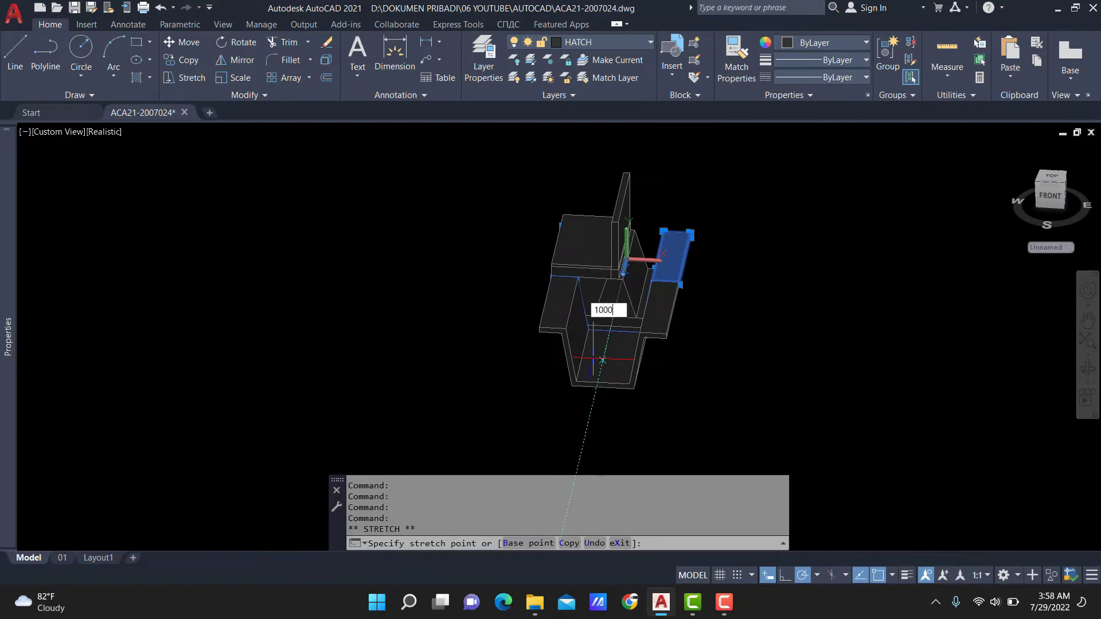
key(Return)
key(ctrl+z)
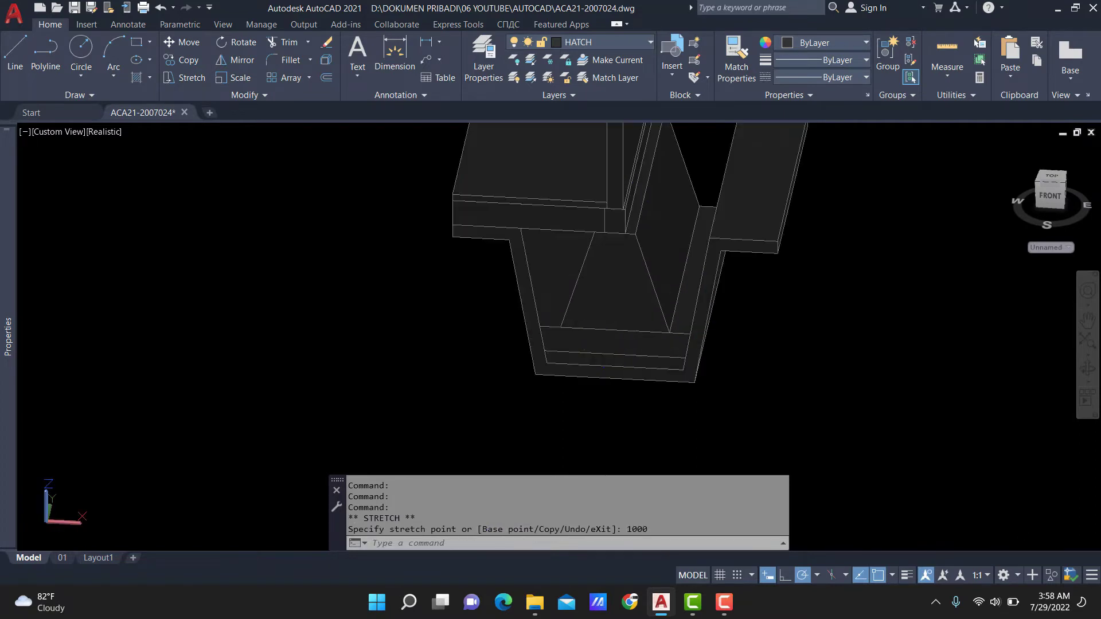
Step: Move the U-shaped trench solid 1000 units from a picked base point
shift+middle_drag(823, 312, 452, 327)
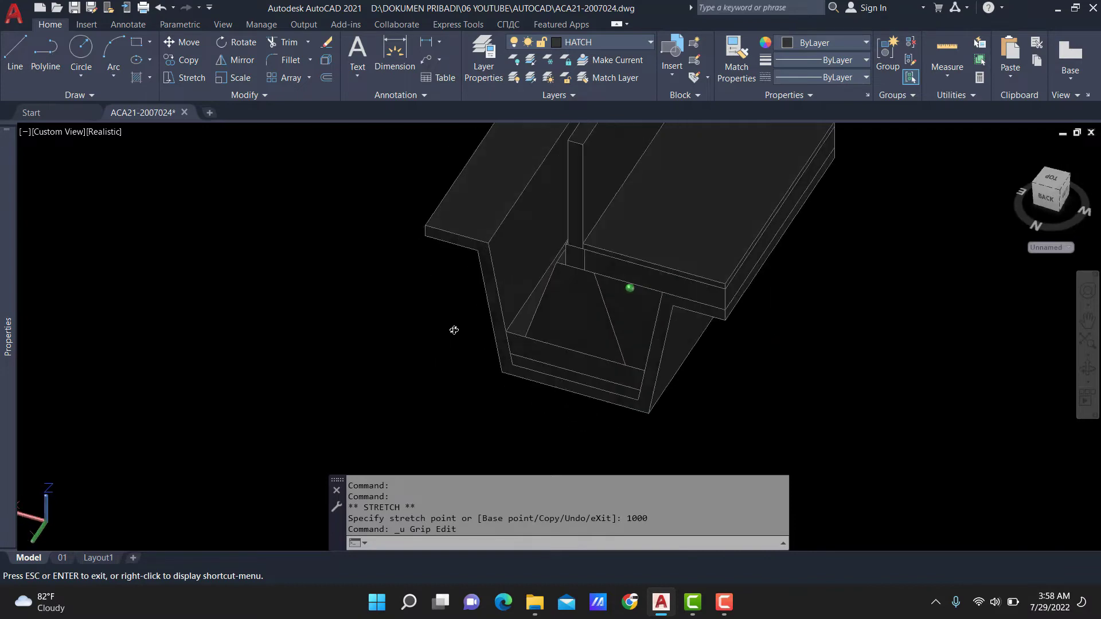
scroll(603, 413, up, 3)
click(602, 414)
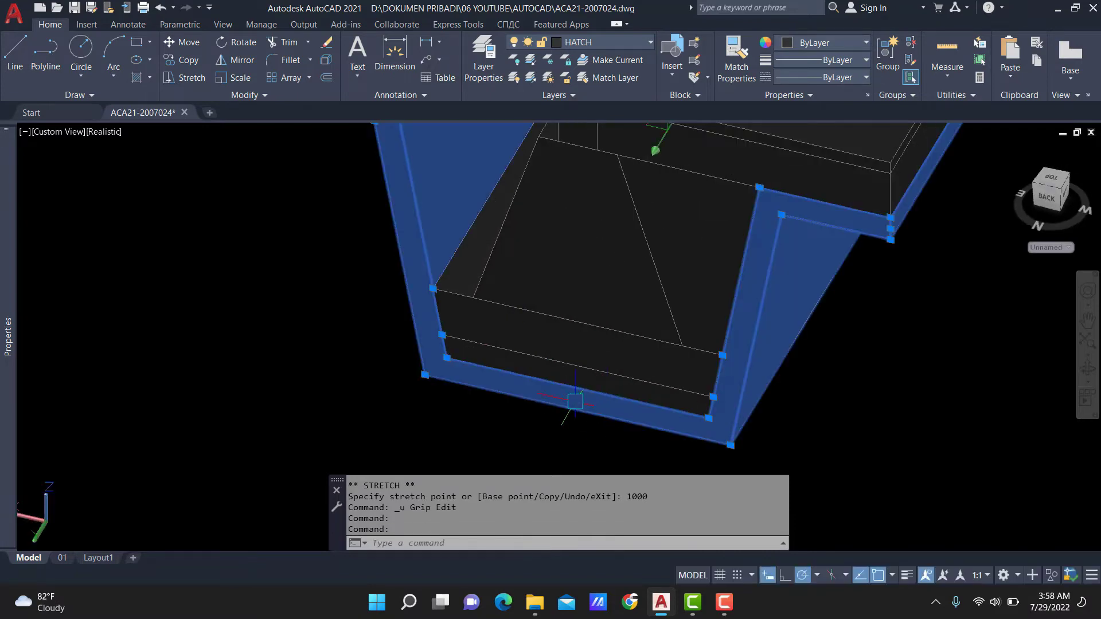
key(Escape)
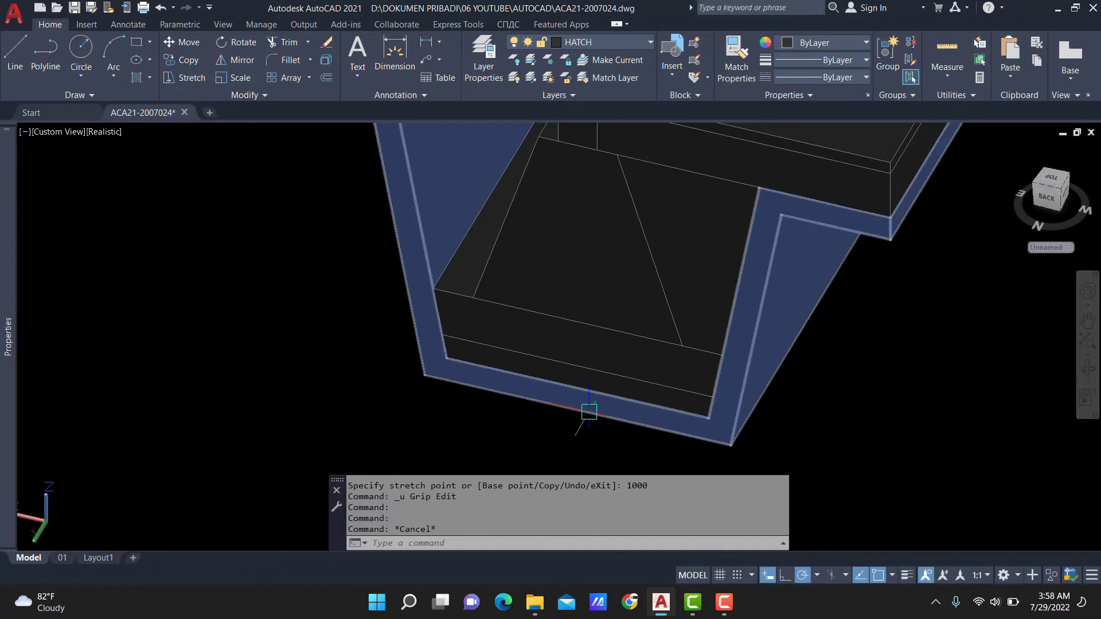
scroll(557, 408, up, 1)
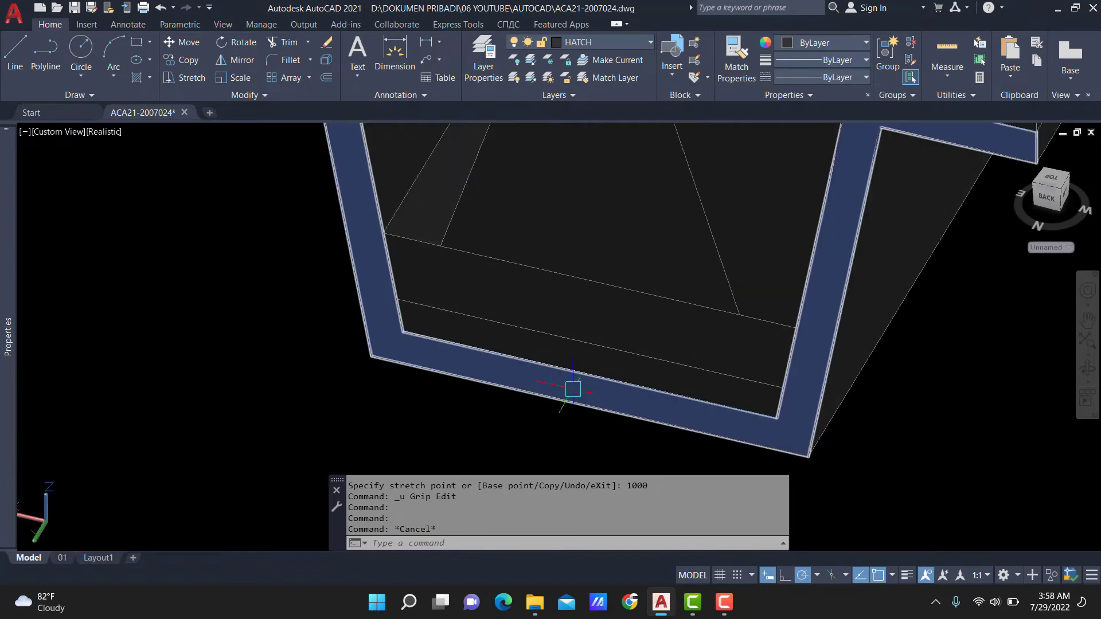
click(572, 388)
scroll(728, 349, down, 2)
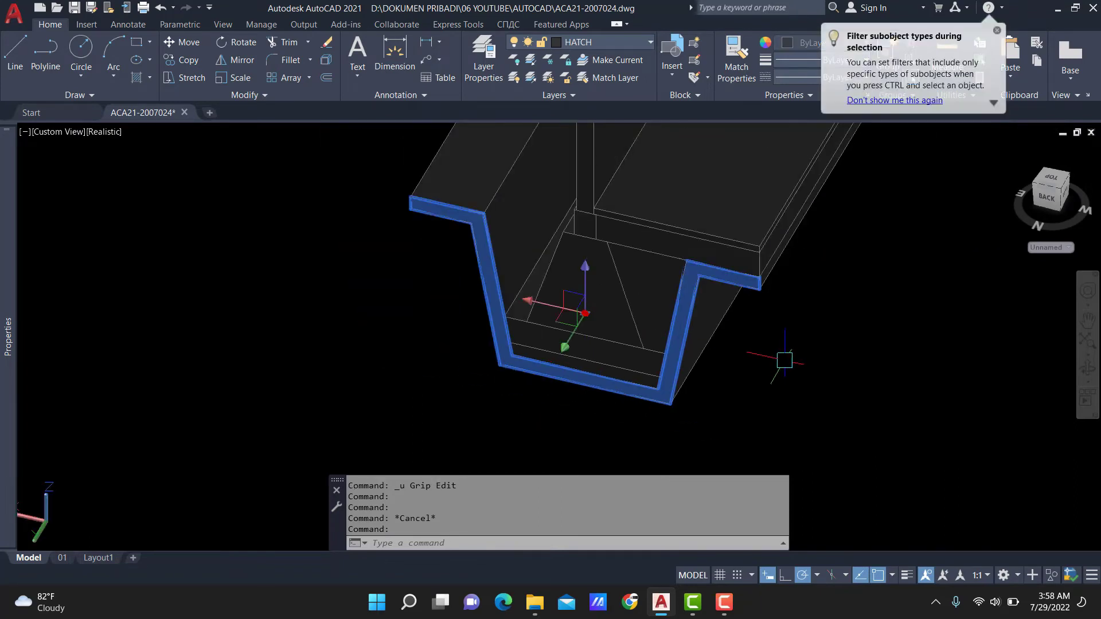
text(m)
key(Return)
click(794, 347)
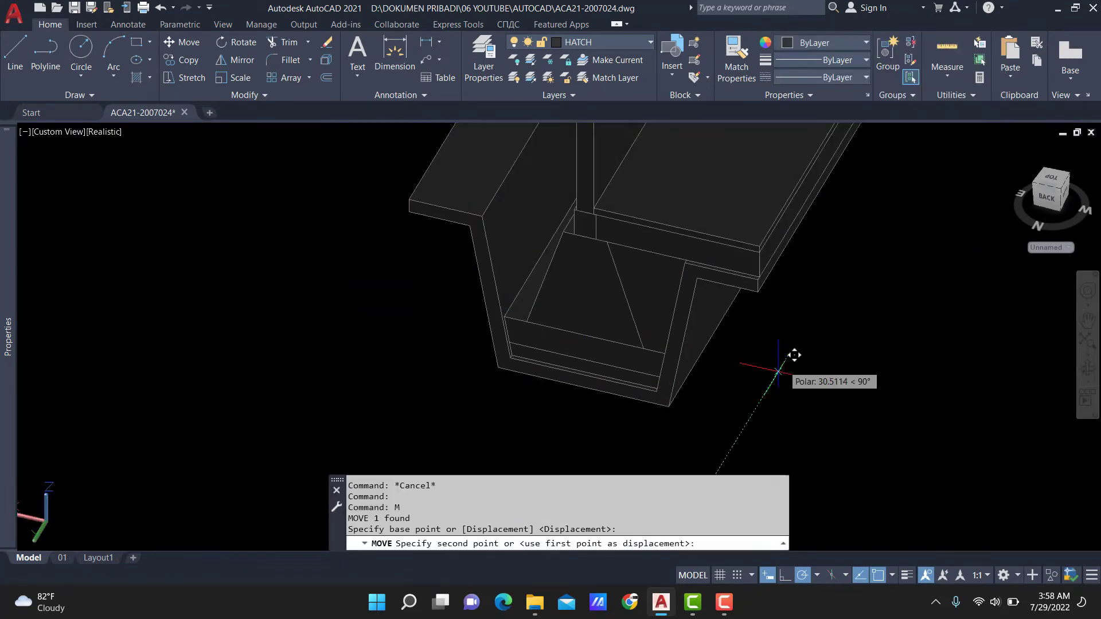
text(1000)
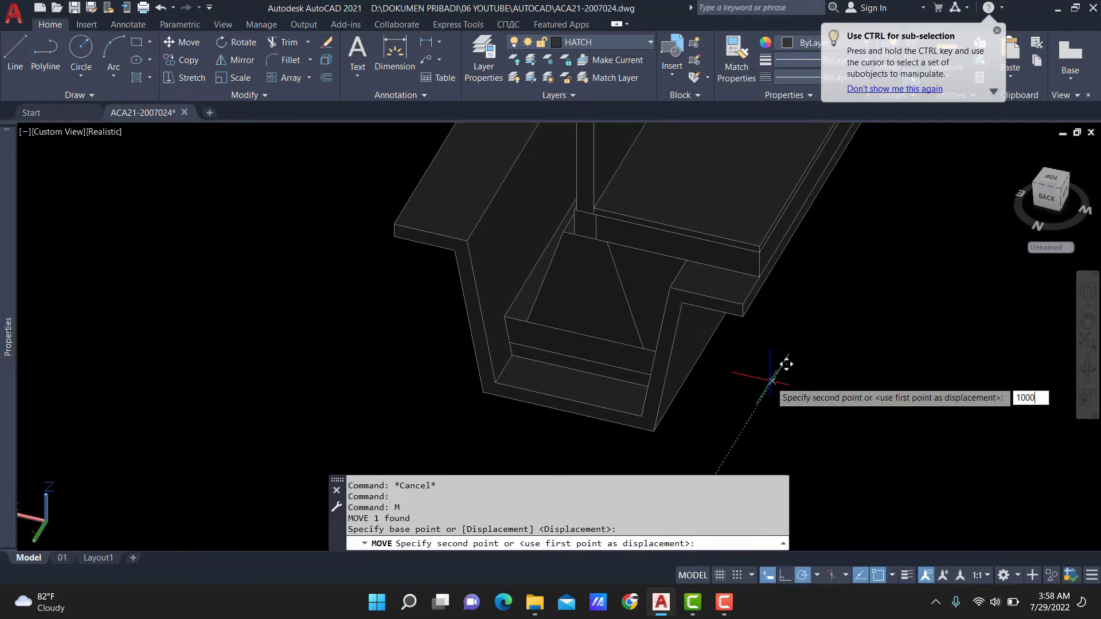
key(Return)
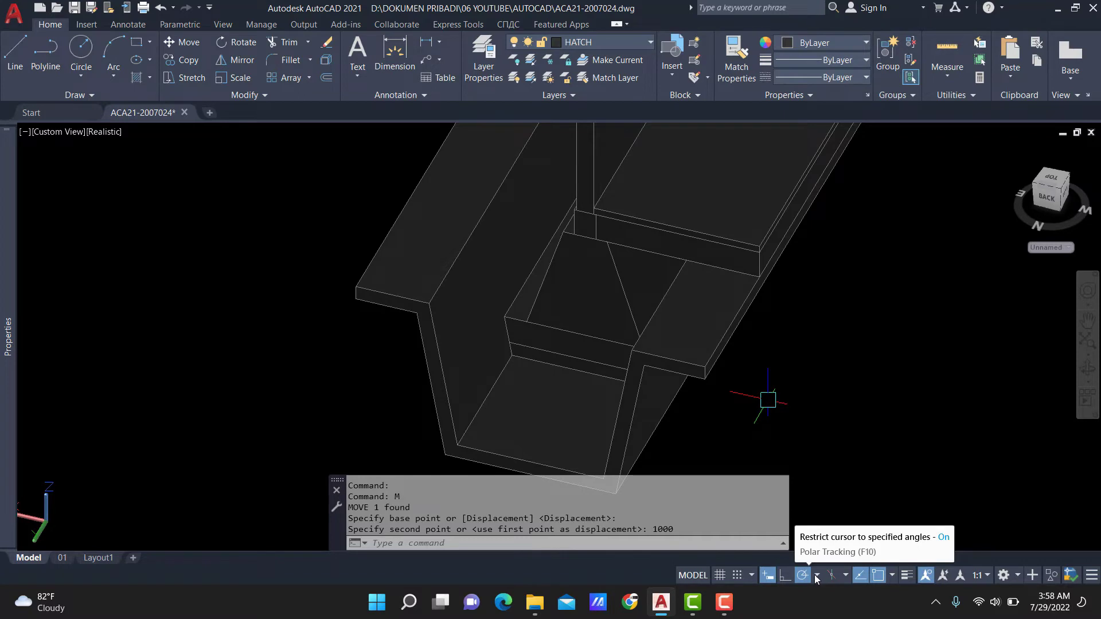
Step: Check the angle tracking settings, then select the inner step face and cancel its stretch
click(816, 575)
click(848, 455)
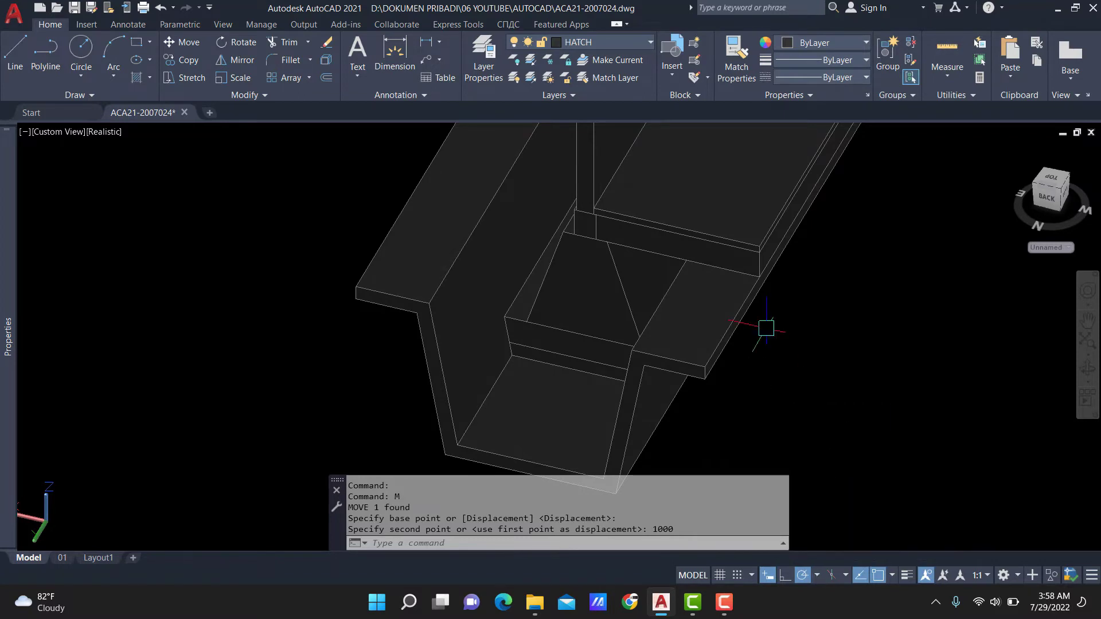
scroll(731, 403, up, 2)
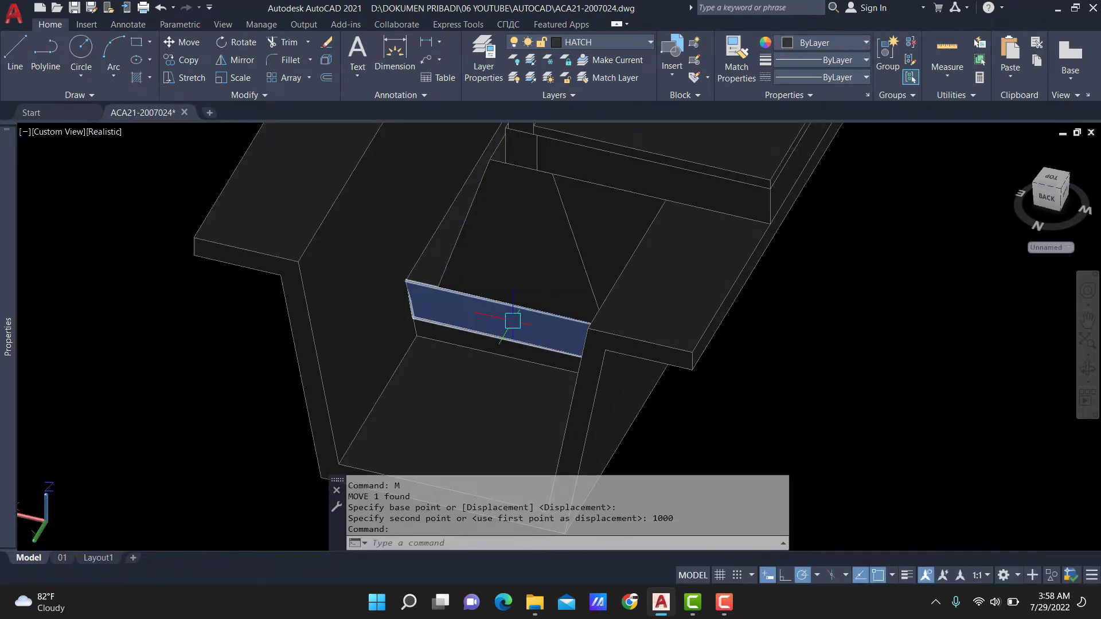
click(512, 321)
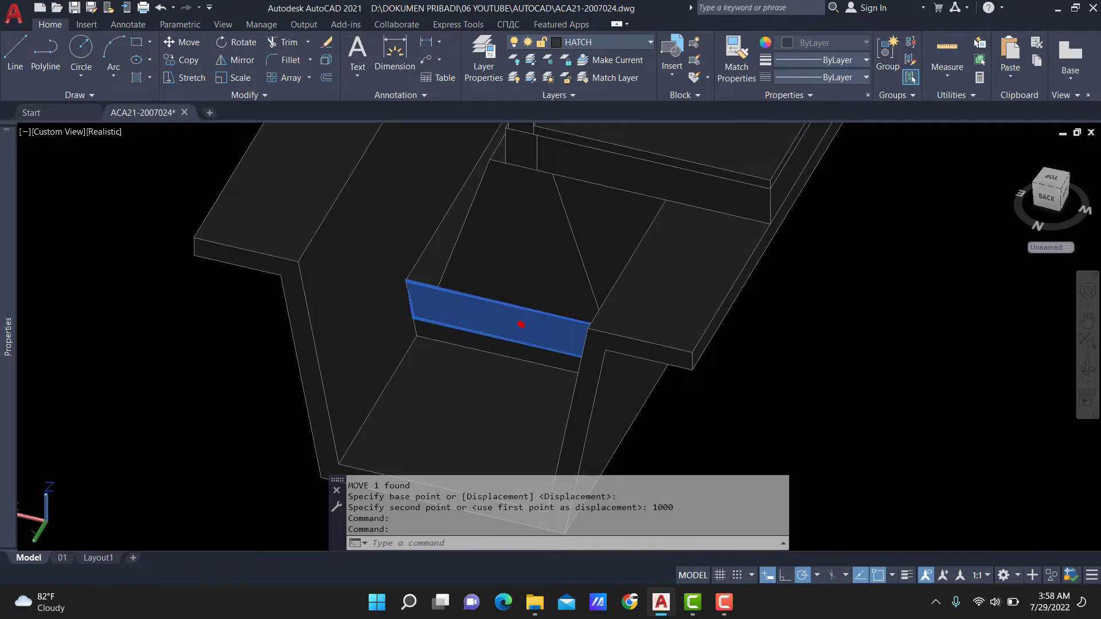
click(521, 325)
key(Escape)
key(Escape)
Step: Stretch the narrow step face strip by 800 units
scroll(511, 352, up, 3)
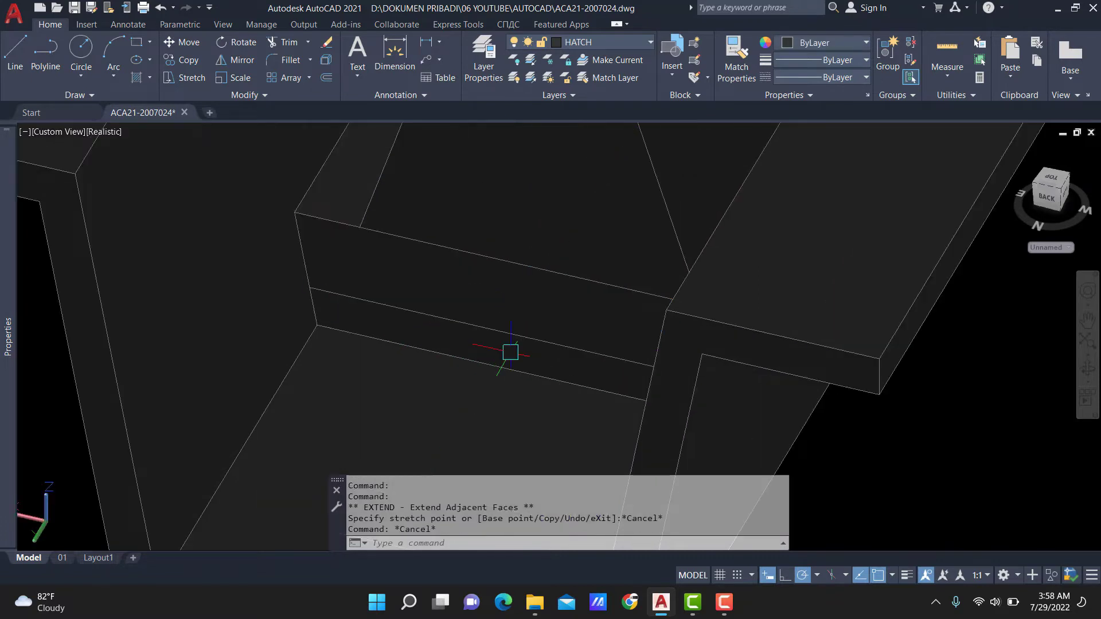
click(540, 363)
click(530, 356)
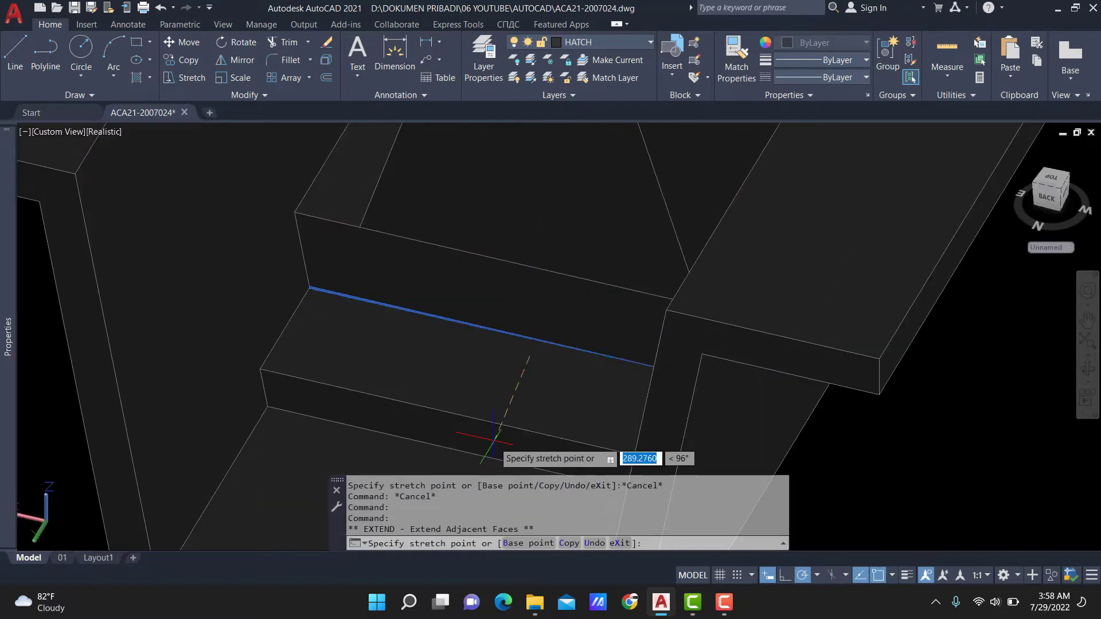
scroll(478, 438, down, 6)
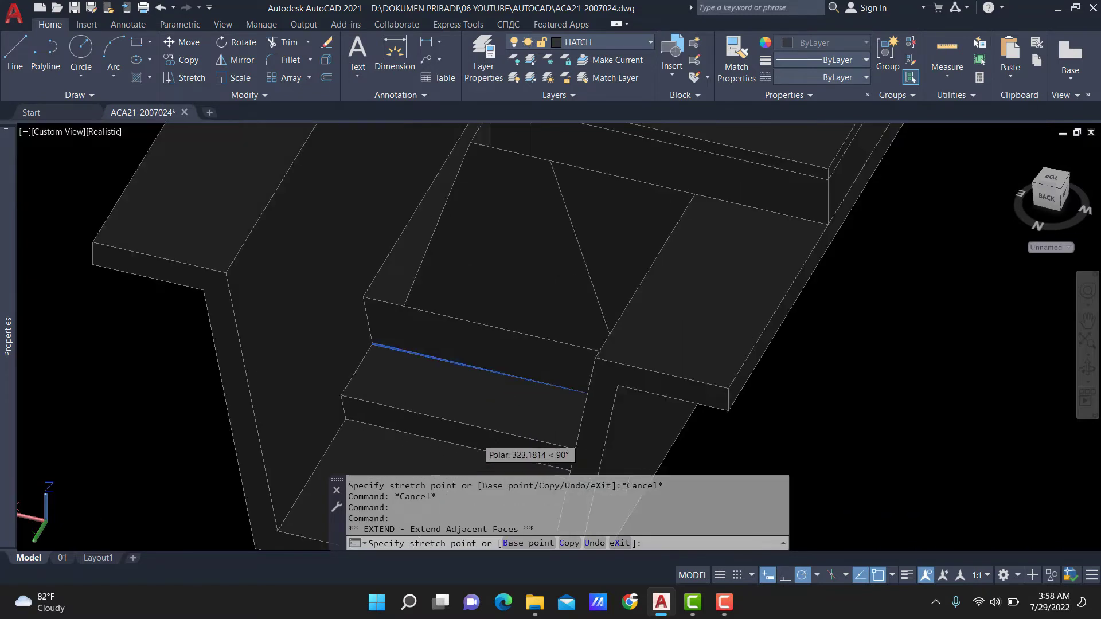
shift+middle_drag(487, 373, 494, 314)
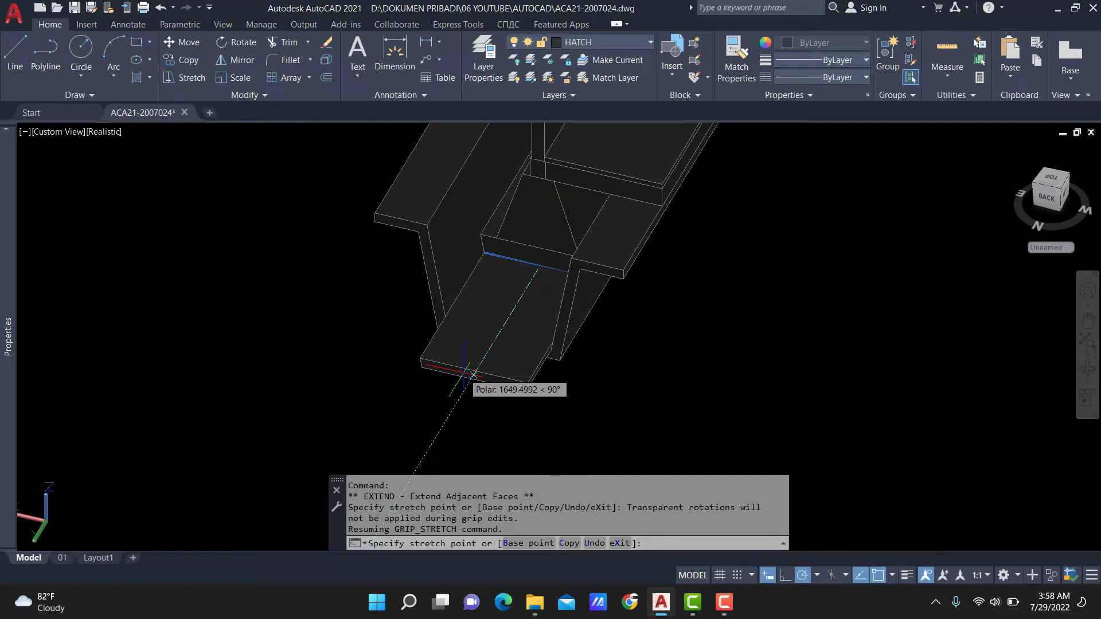
text(800)
key(Return)
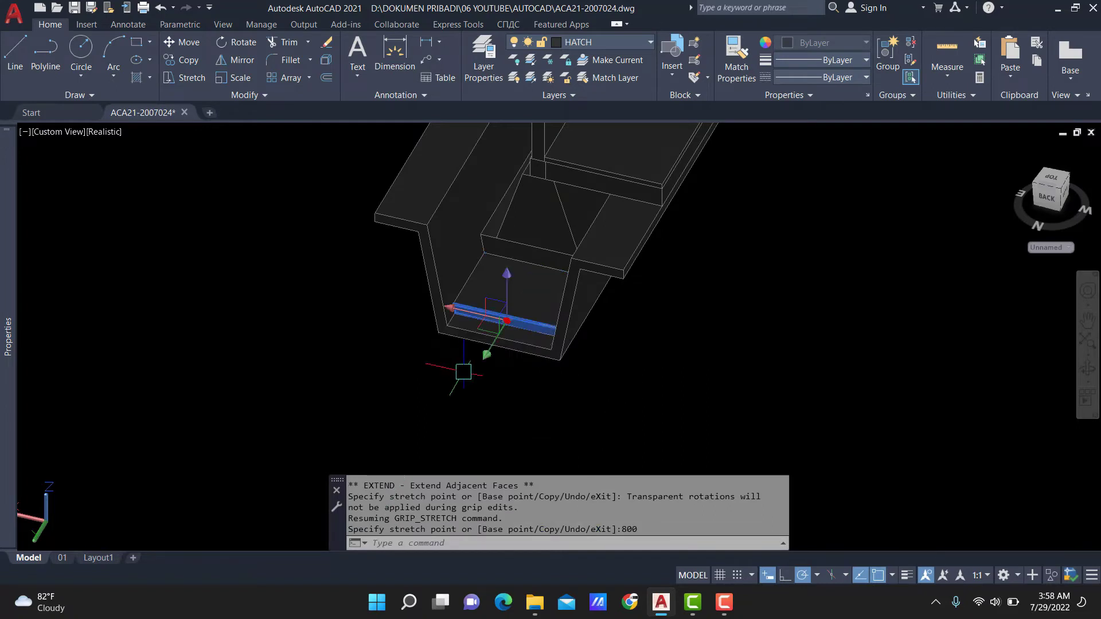
key(Escape)
Step: Stretch the vertical step face by 600 units
scroll(467, 370, up, 4)
ctrl+click(542, 266)
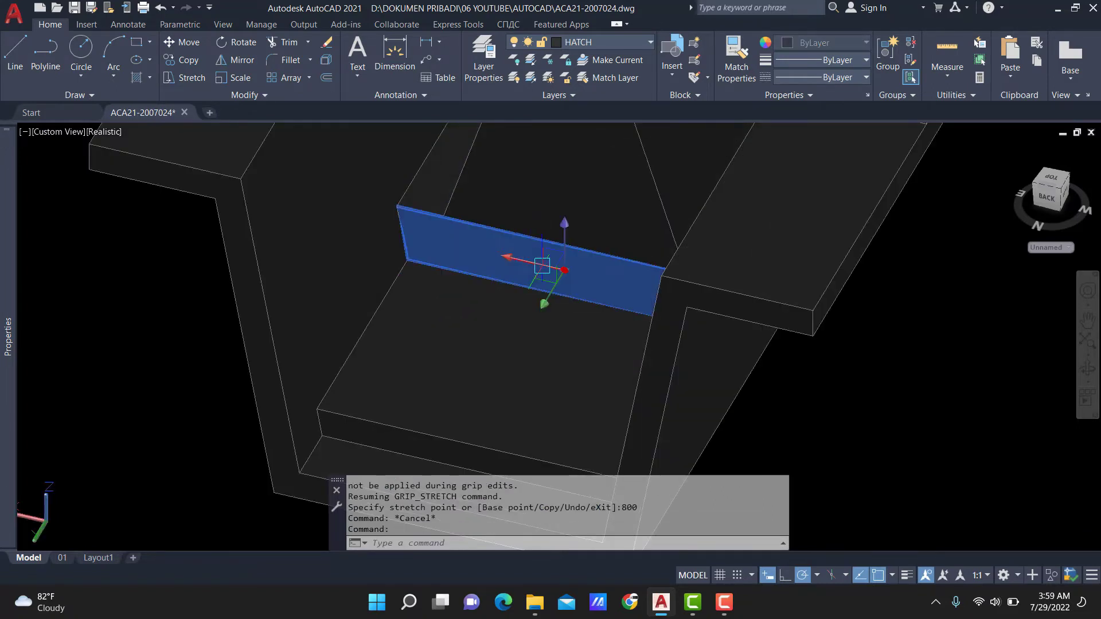
click(564, 270)
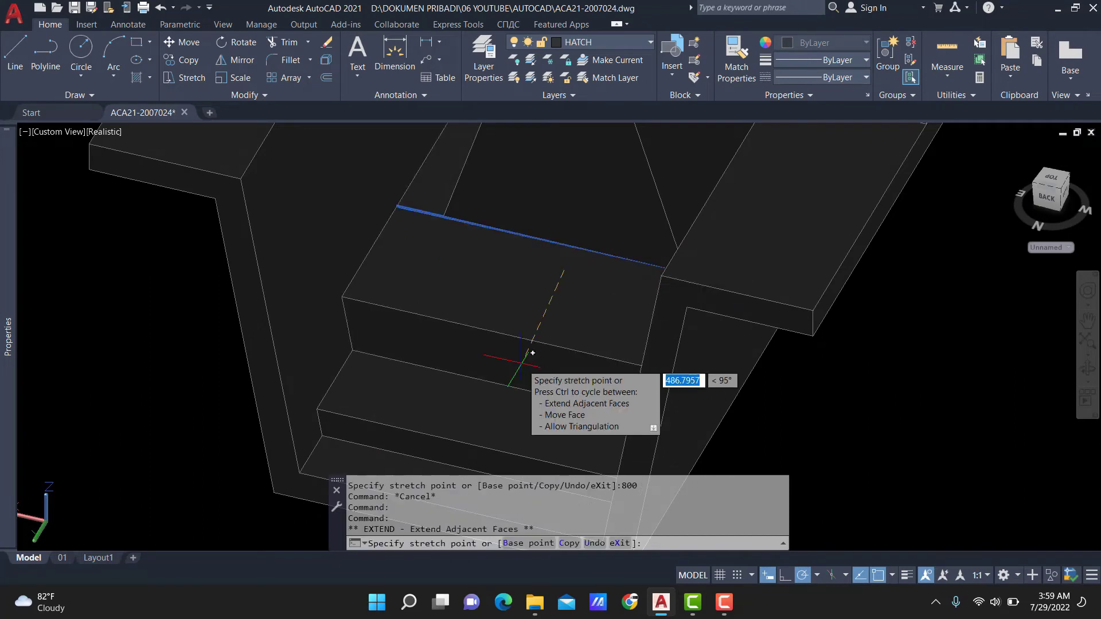
key(Return)
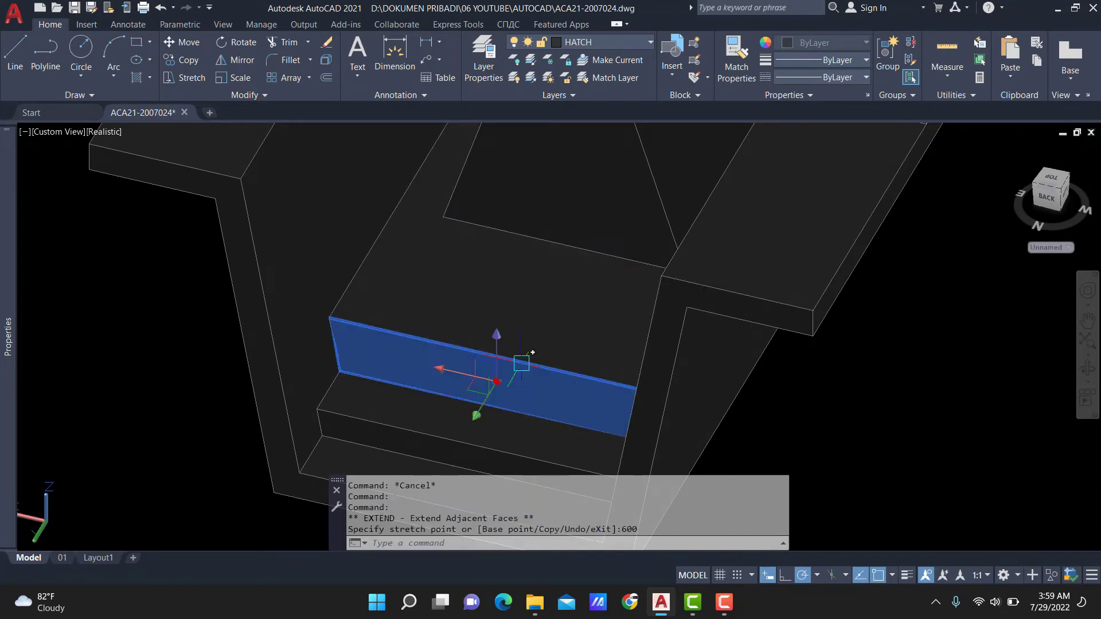
key(Escape)
key(Escape)
Step: Stretch the sloped trapezoid face by 400 units
middle_drag(582, 160, 533, 390)
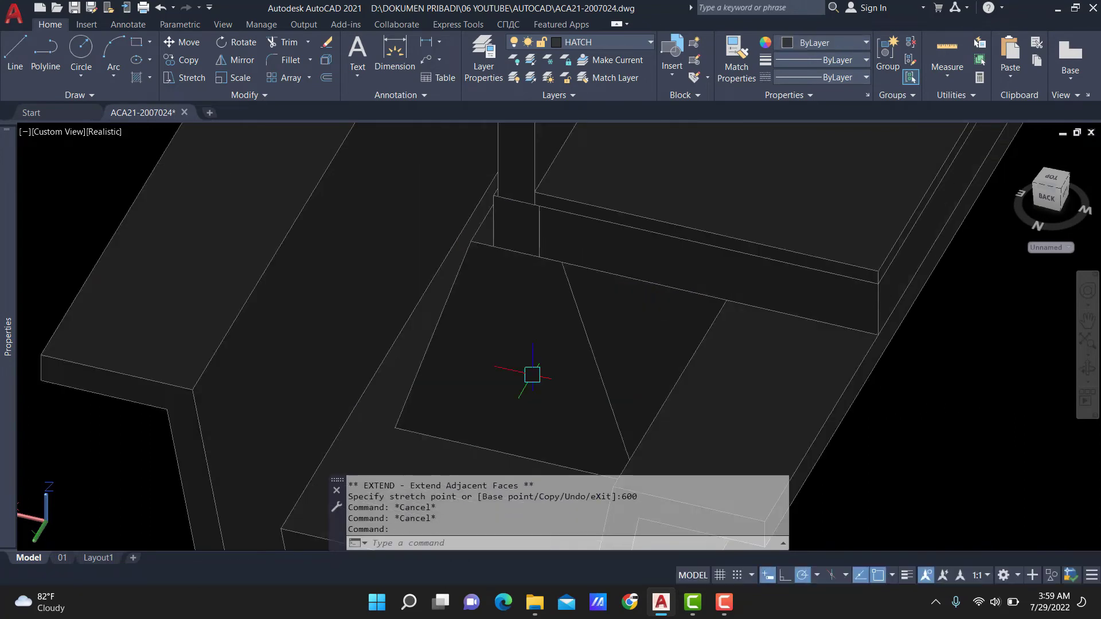
ctrl+click(534, 376)
click(516, 368)
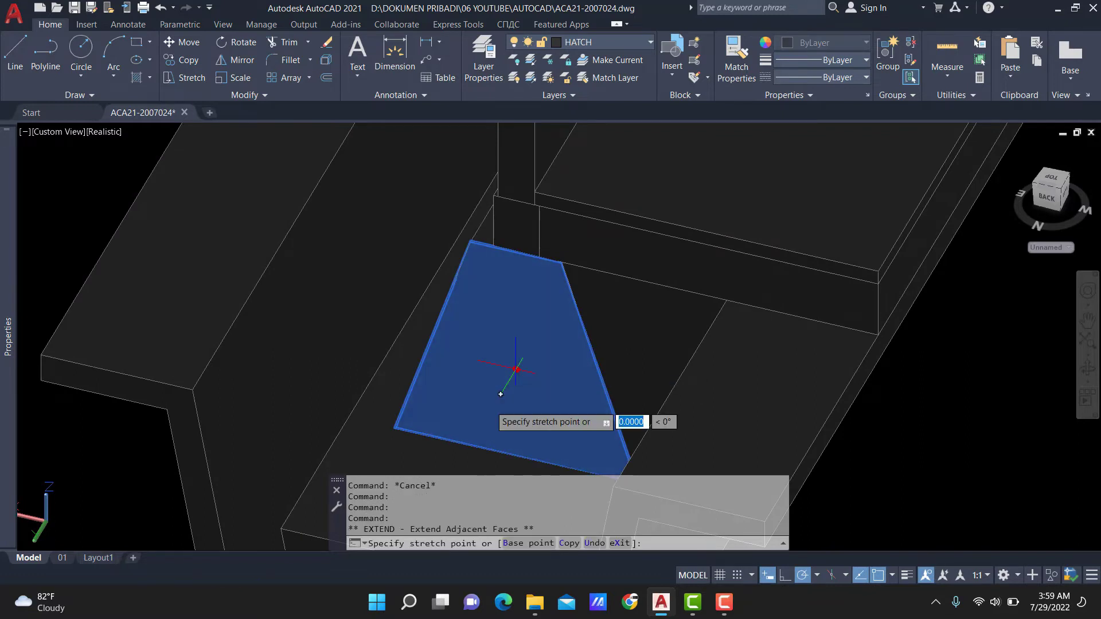
text(400)
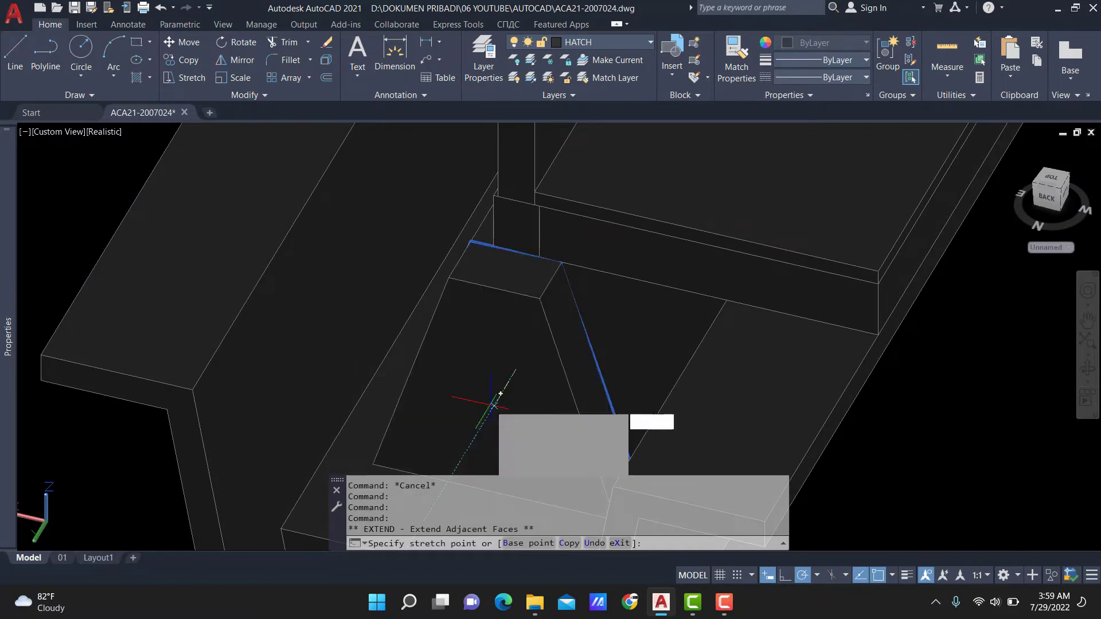
key(Return)
key(Escape)
key(Escape)
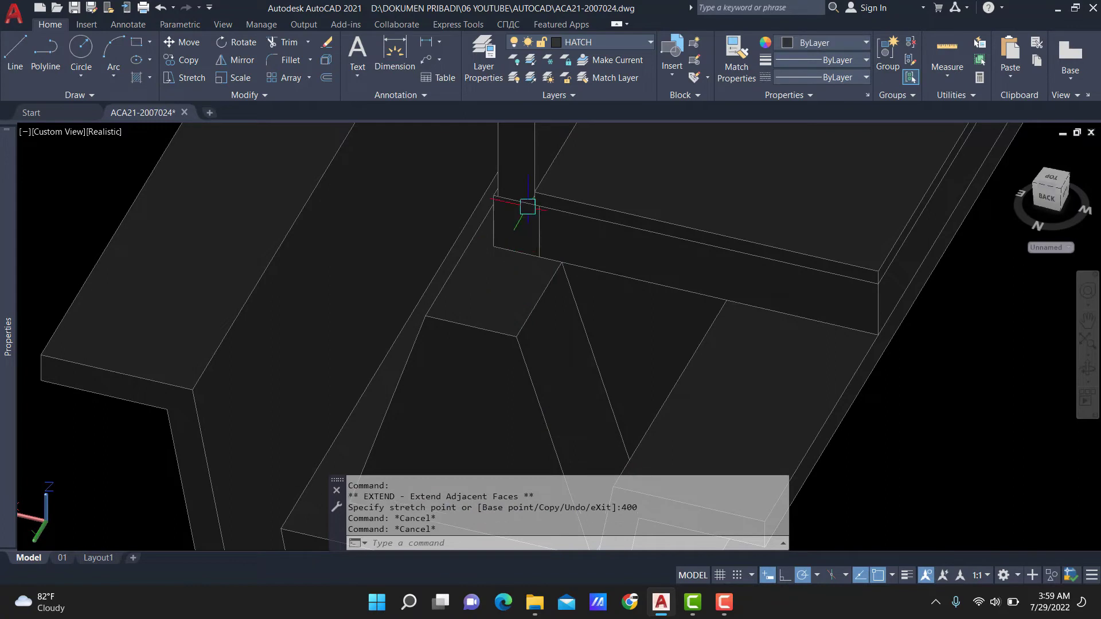
key(Escape)
Step: Extend the small end face beside the upright wall by 200 units
scroll(518, 230, up, 2)
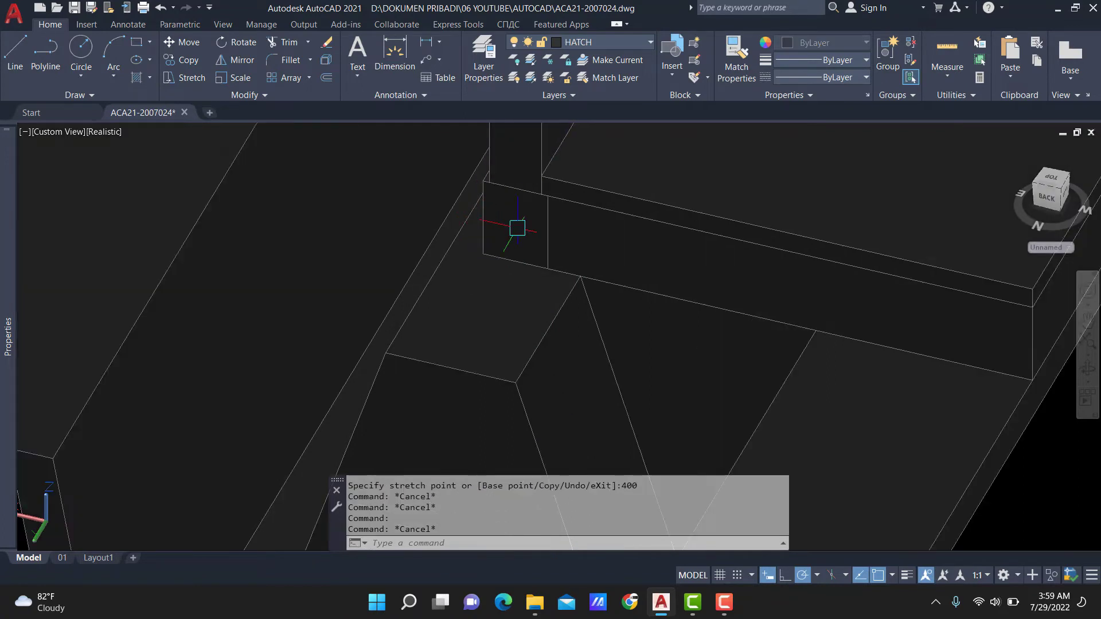
click(516, 236)
click(516, 226)
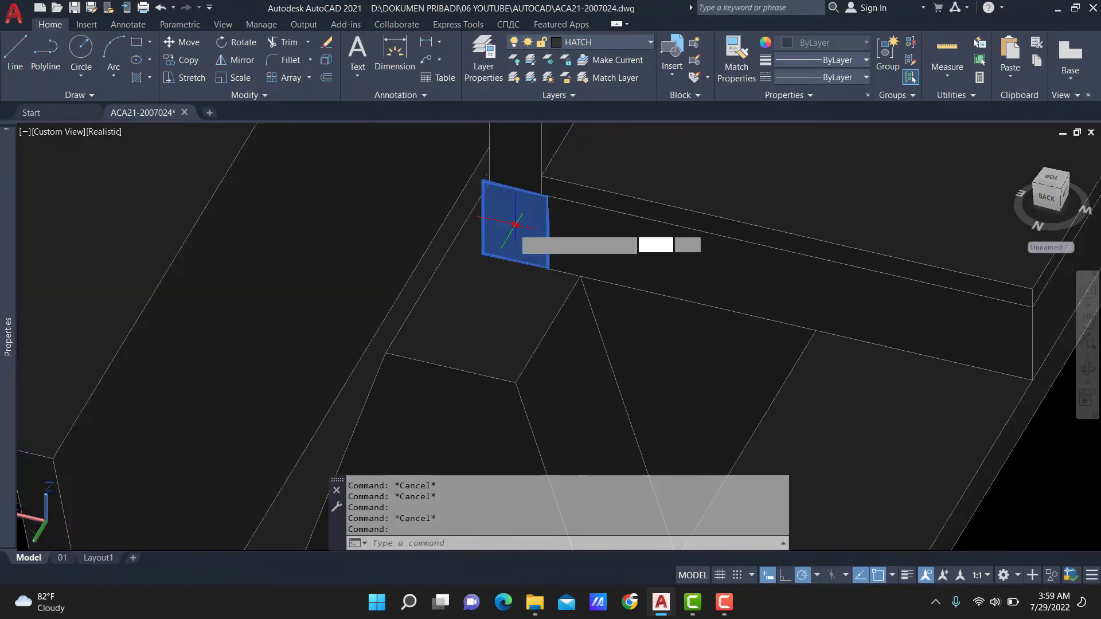
text(200)
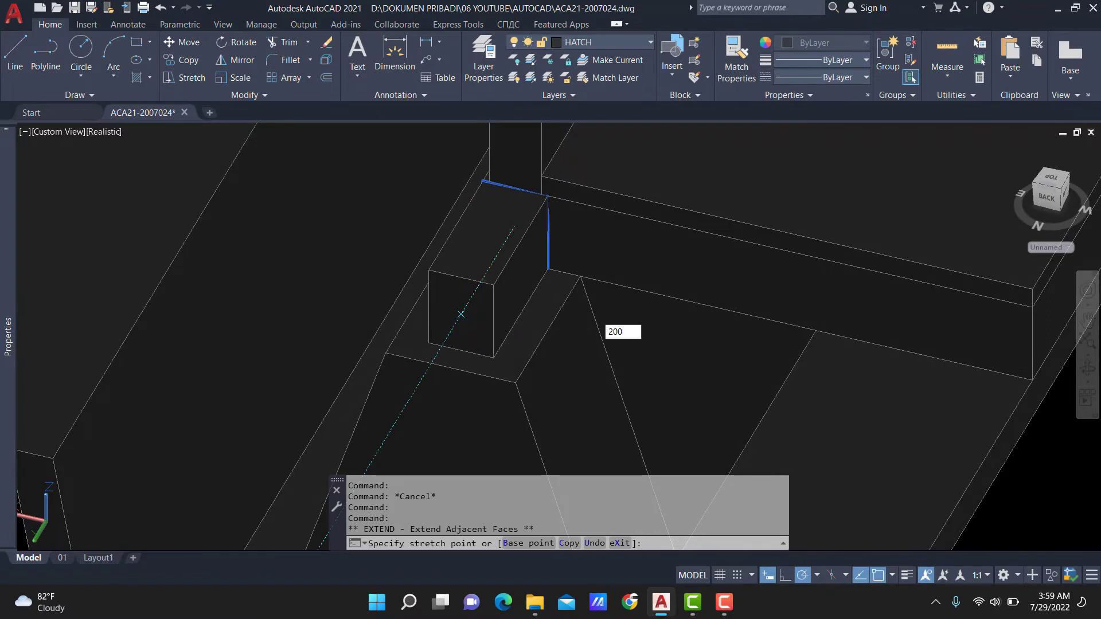
key(Return)
scroll(494, 295, down, 3)
key(Escape)
scroll(643, 304, down, 2)
Step: Orbit the view and stretch the sloped triangular face outward by 300 units
scroll(633, 315, up, 2)
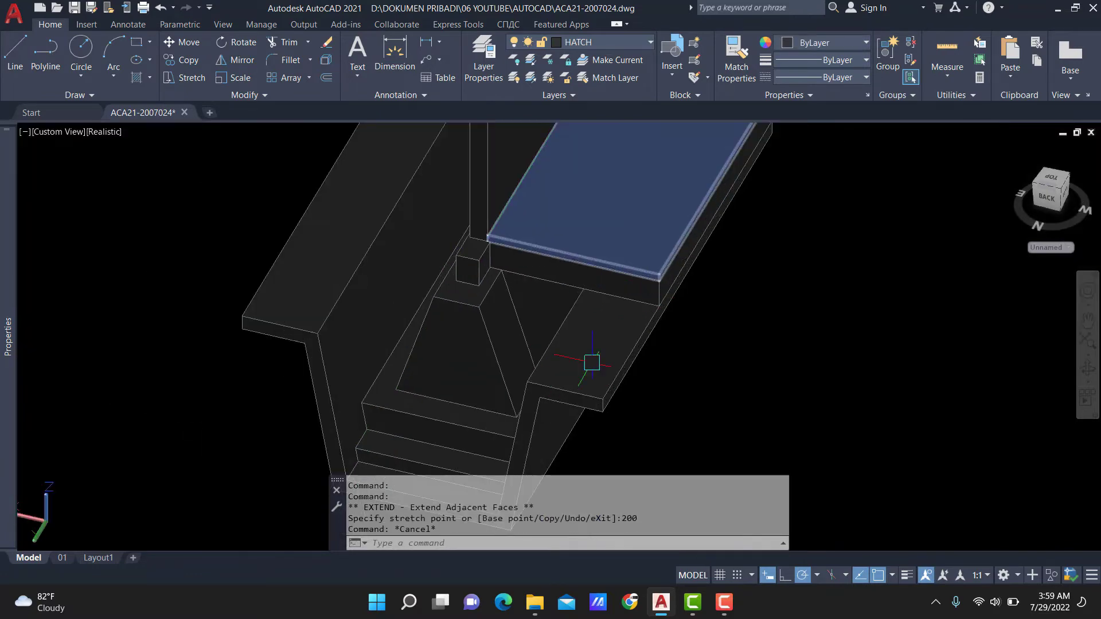
mouse_move(590, 363)
shift+middle_down()
mouse_move(652, 315)
mouse_move(796, 309)
mouse_move(805, 278)
mouse_move(660, 321)
shift+middle_up()
scroll(586, 212, up, 2)
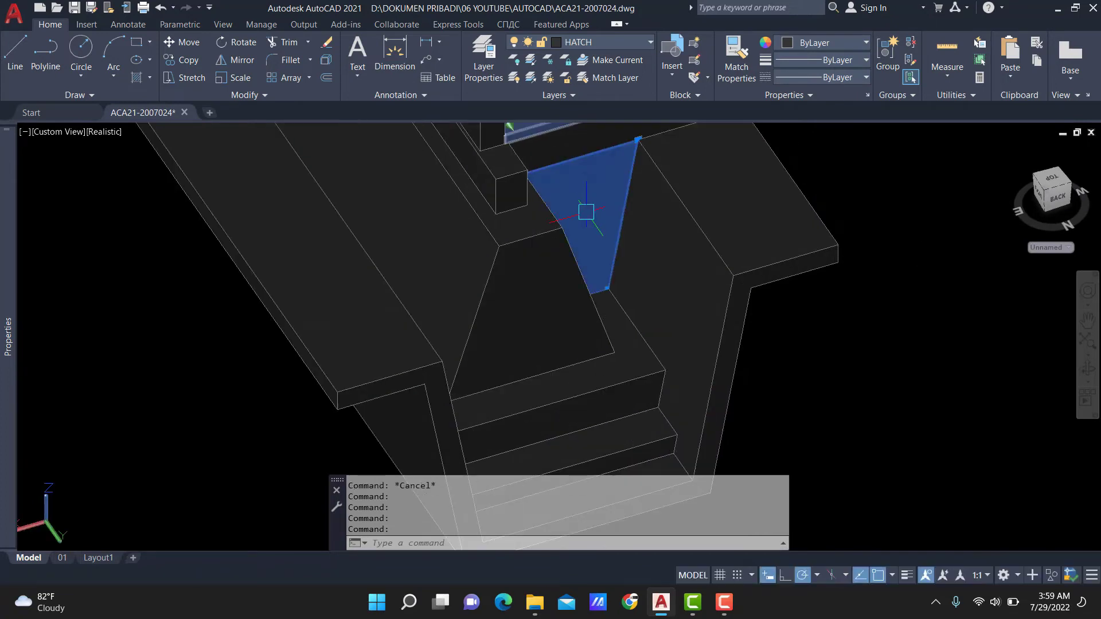
key(Escape)
click(586, 213)
click(586, 212)
text(3)
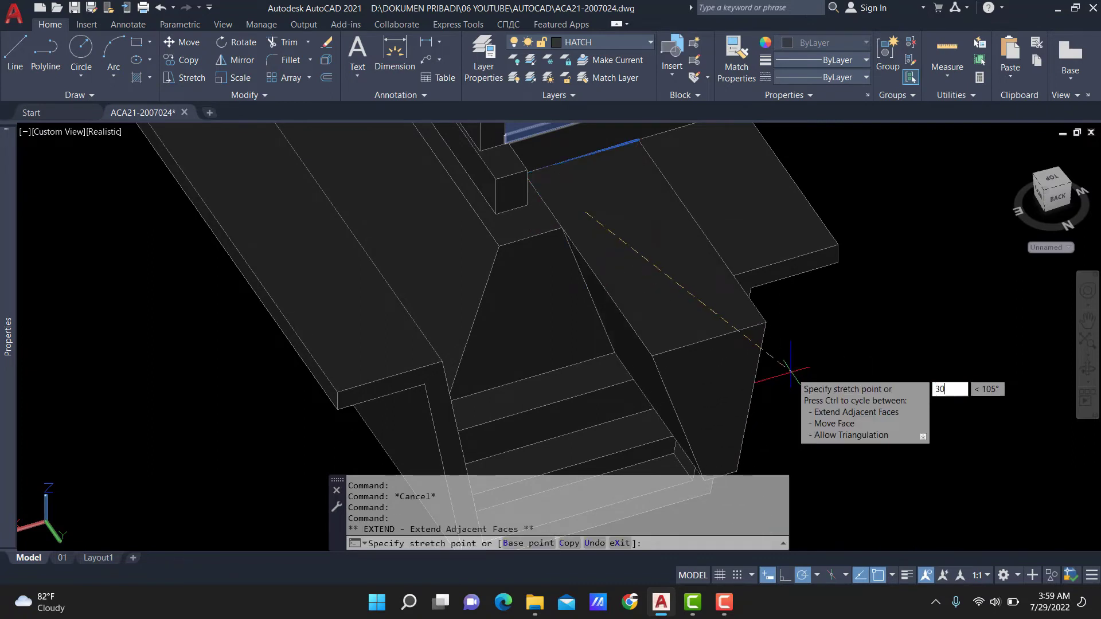
text(0)
key(Return)
key(Escape)
Step: Clear the selection and pan and orbit to recentre the model
key(Escape)
scroll(788, 372, down, 2)
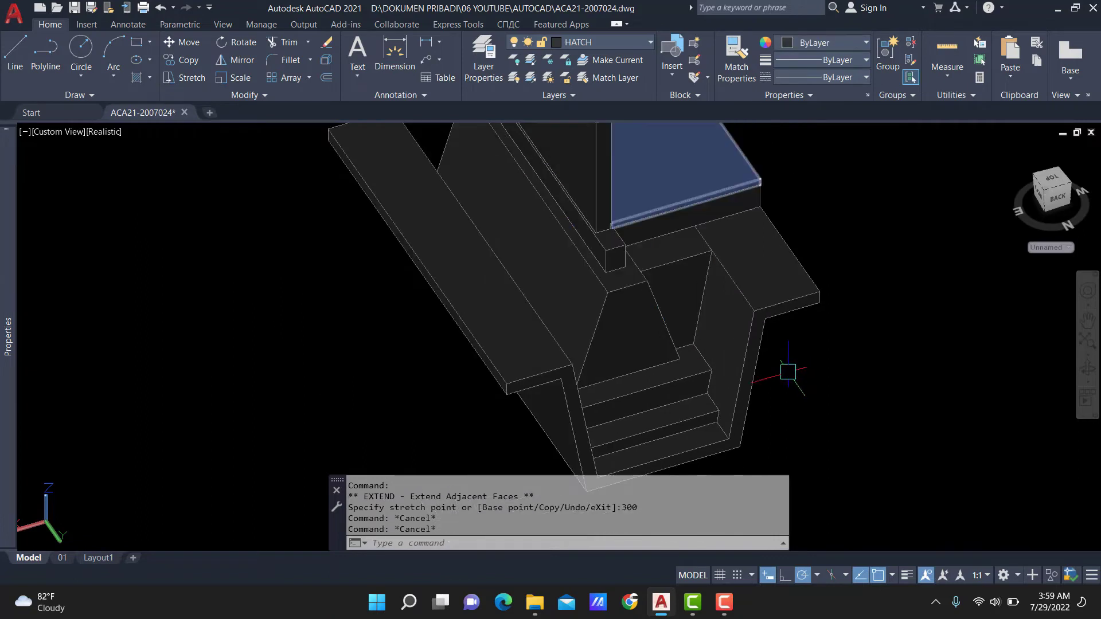
middle_drag(788, 372, 774, 354)
key(Escape)
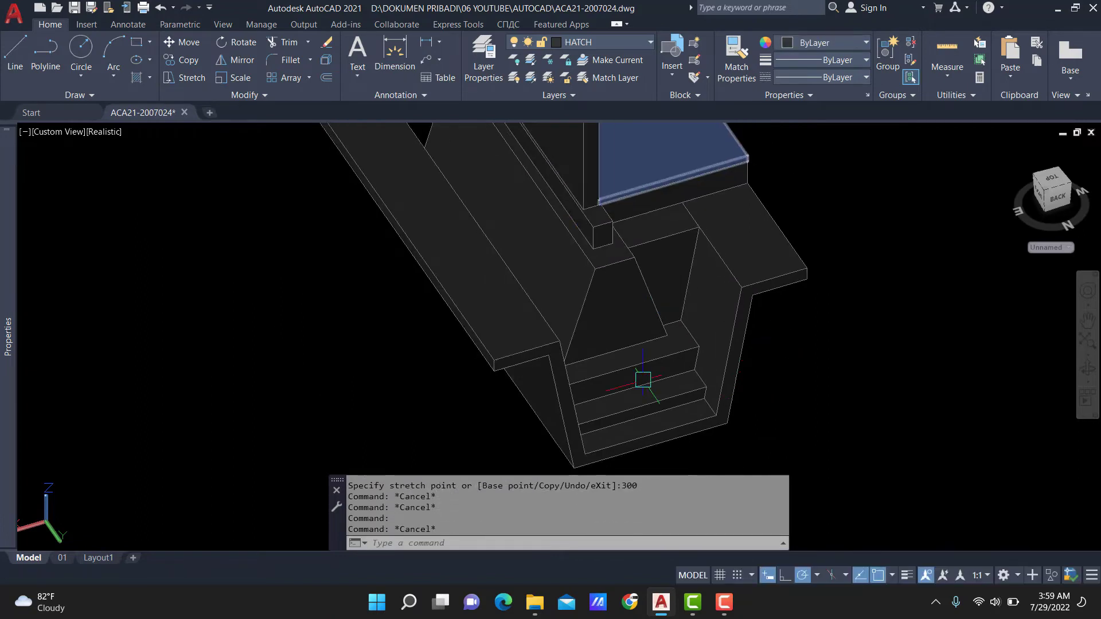
scroll(643, 380, down, 2)
shift+middle_drag(687, 369, 708, 317)
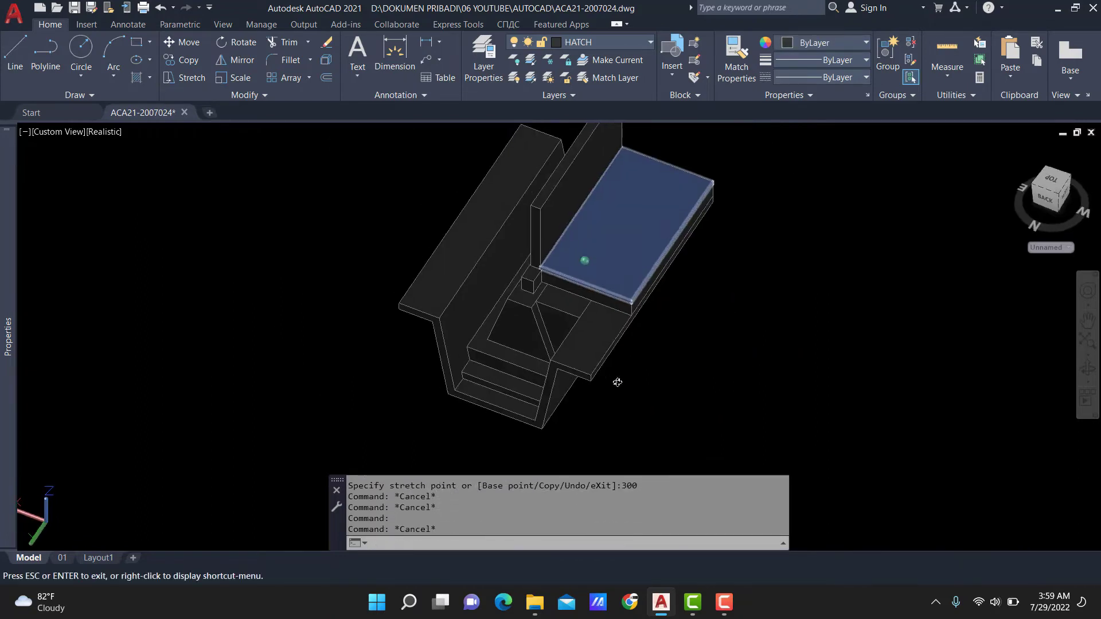
scroll(665, 382, up, 3)
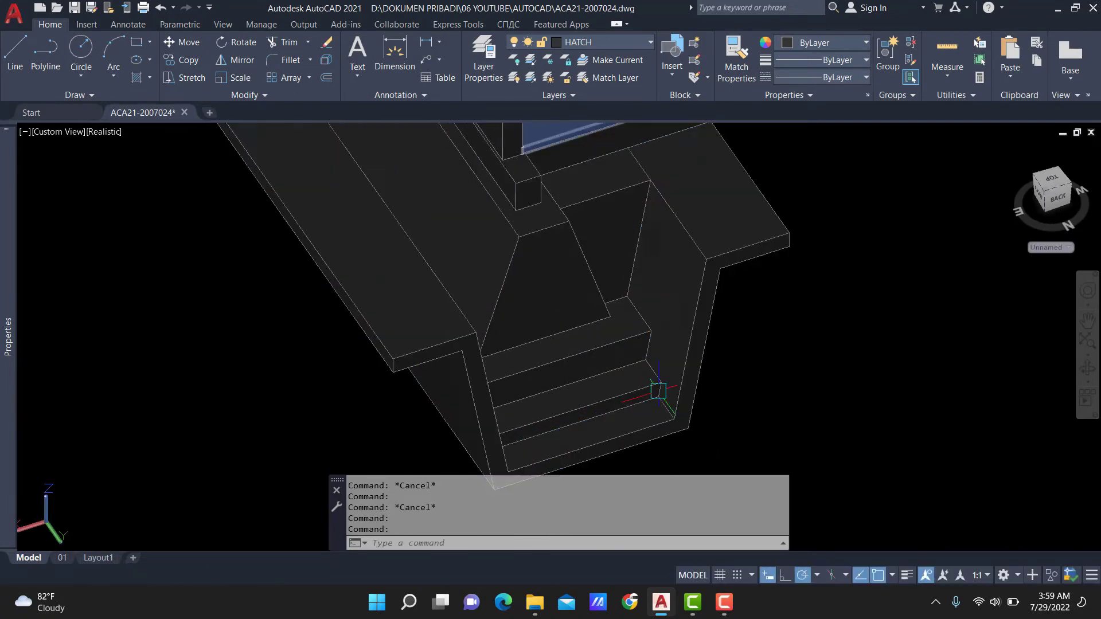
click(617, 382)
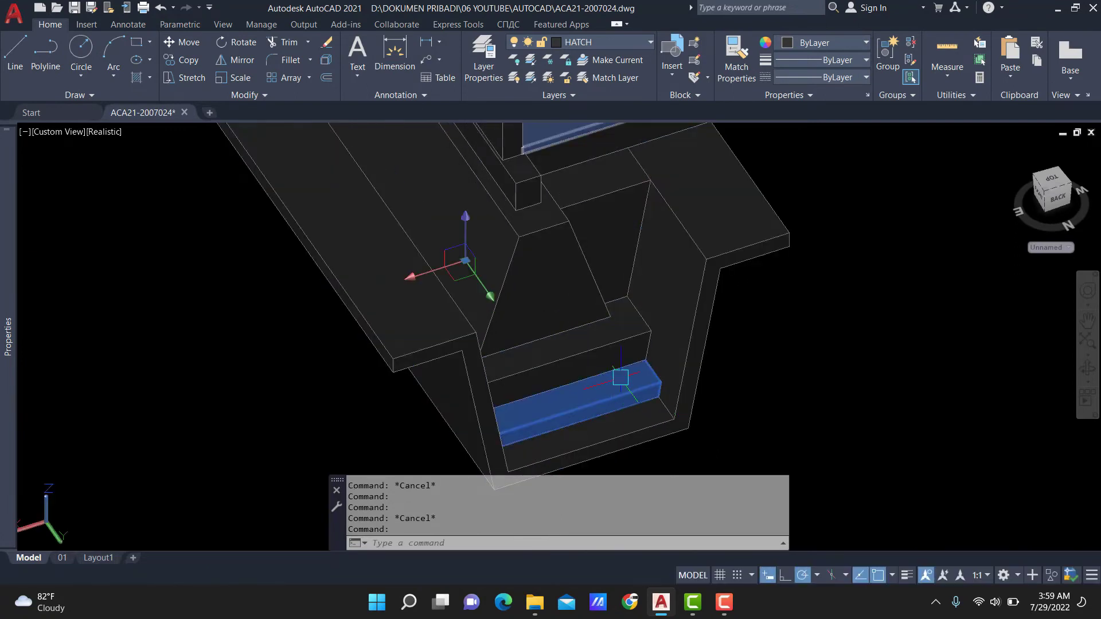
mouse_move(624, 392)
middle_down()
mouse_move(682, 368)
mouse_move(645, 387)
middle_up()
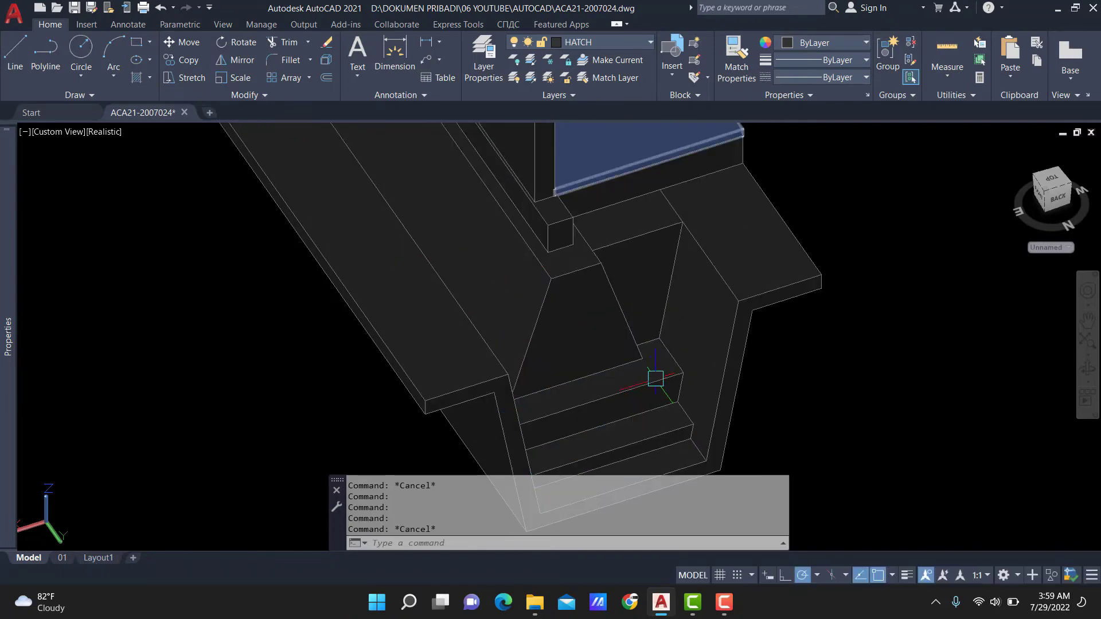
key(Escape)
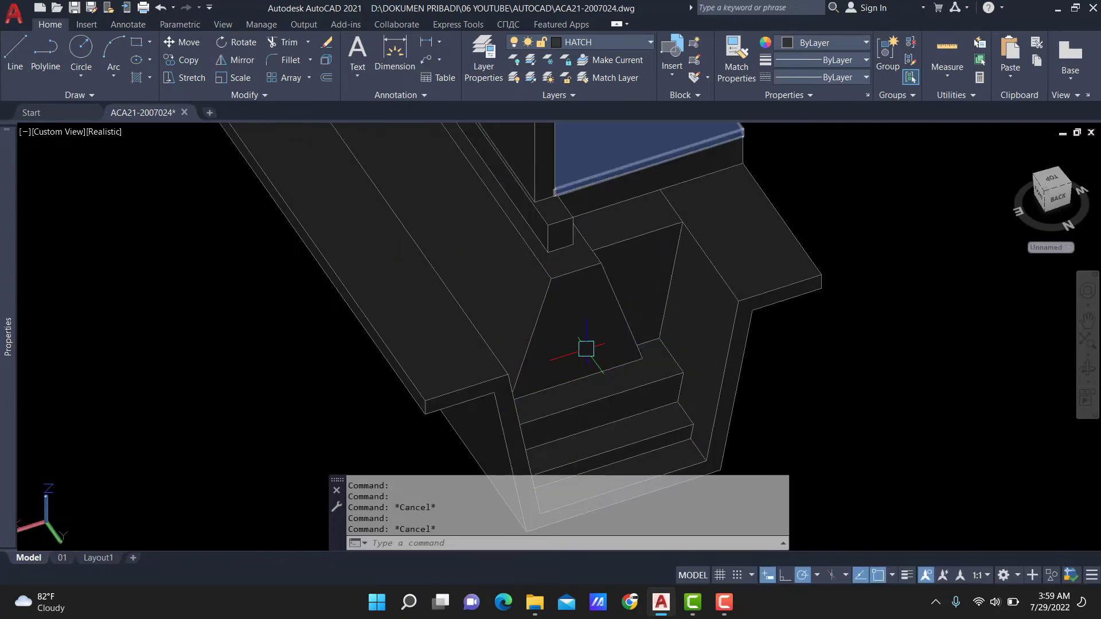
middle_drag(587, 349, 637, 360)
click(627, 334)
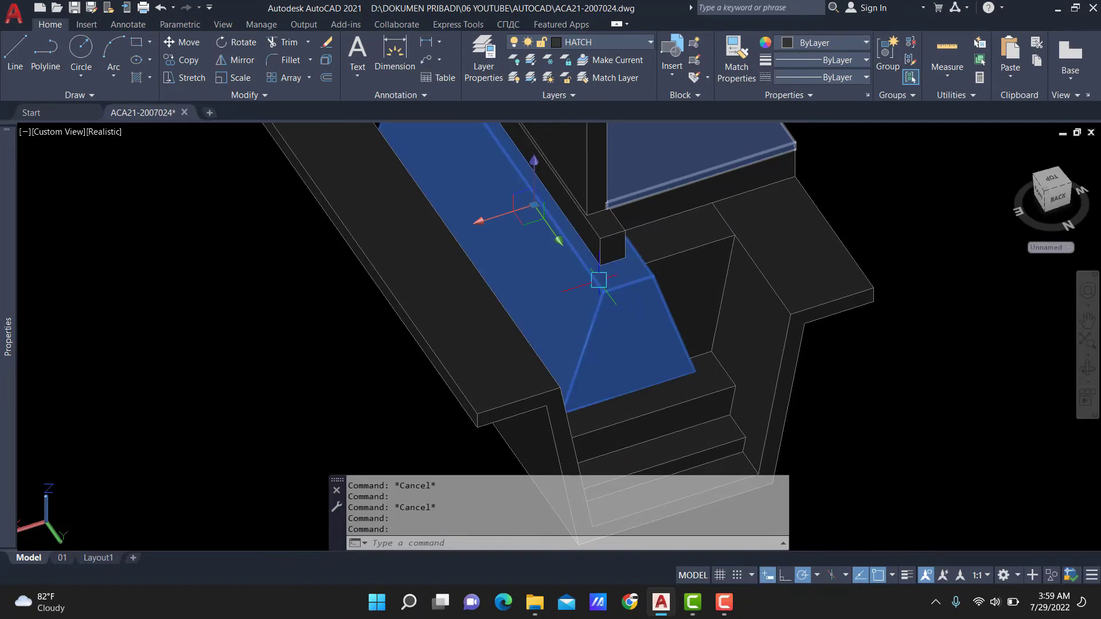
key(Escape)
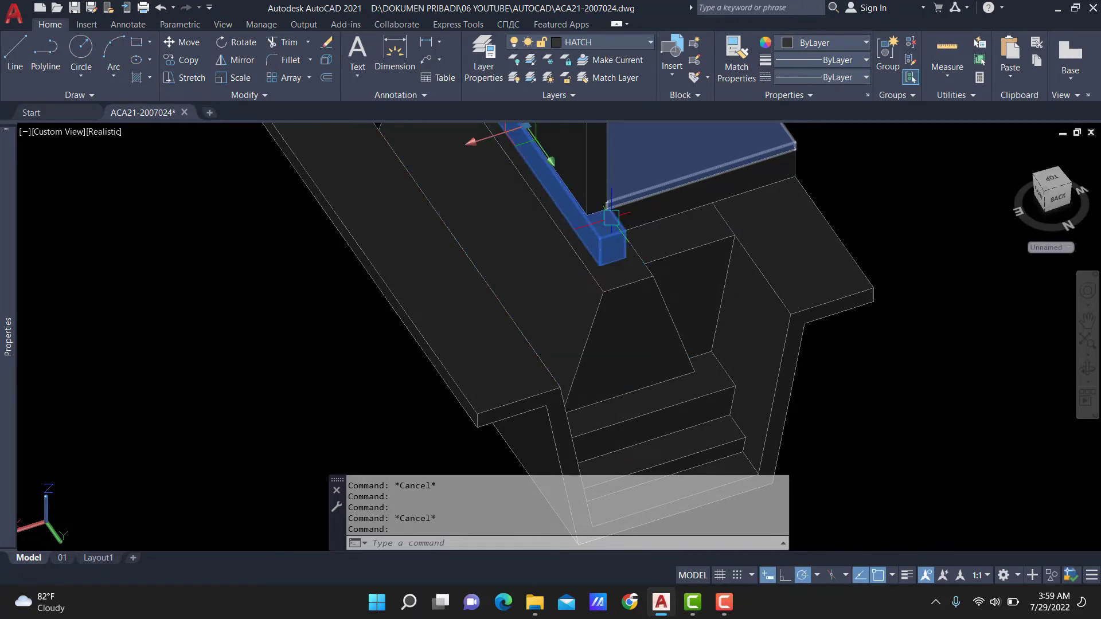
mouse_move(546, 150)
middle_down()
mouse_move(554, 284)
mouse_move(505, 174)
mouse_move(697, 316)
mouse_move(585, 251)
middle_up()
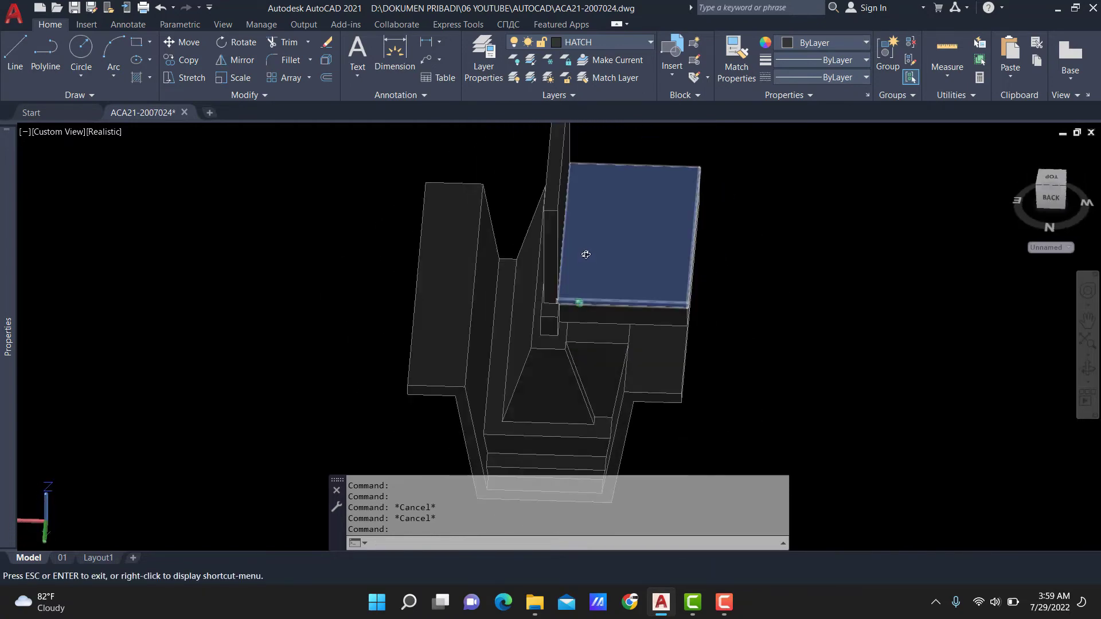
scroll(612, 241, up, 5)
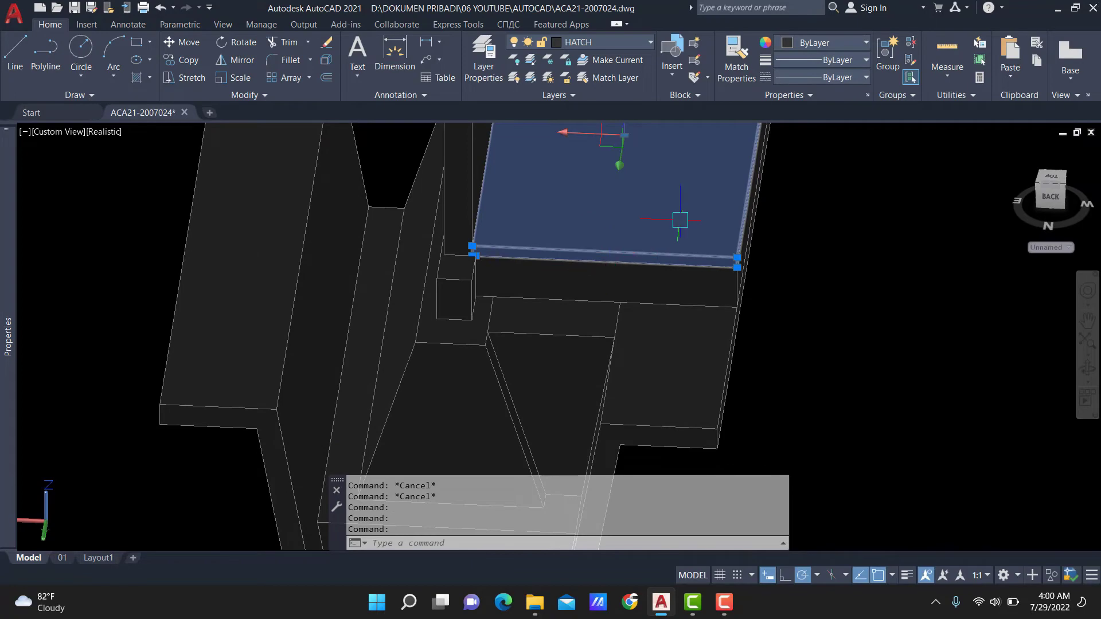
key(Escape)
scroll(565, 291, down, 5)
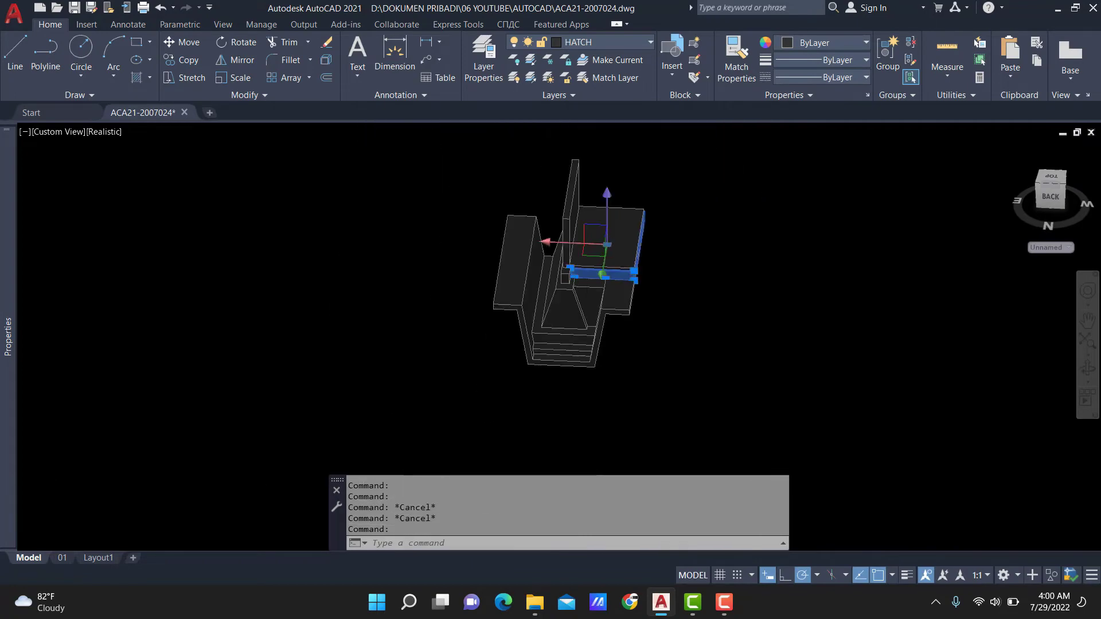
scroll(551, 253, up, 3)
mouse_move(700, 293)
shift+middle_down()
mouse_move(722, 299)
mouse_move(700, 341)
shift+middle_up()
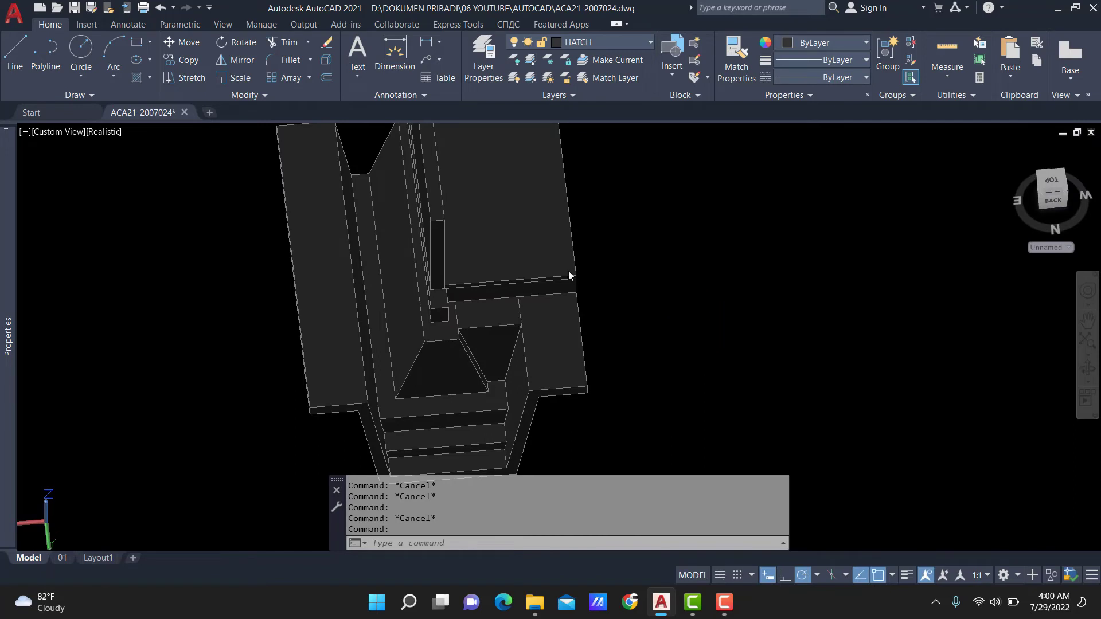
Step: Try the NW and SW Isometric presets in View Manager, then apply NE Isometric
text(v)
key(Return)
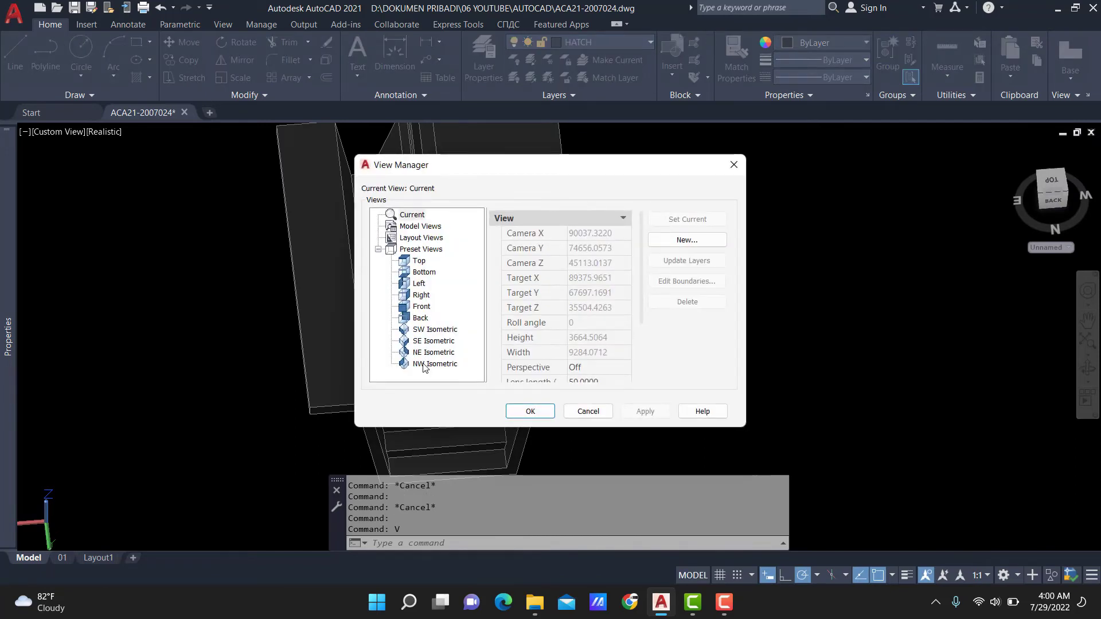
click(424, 366)
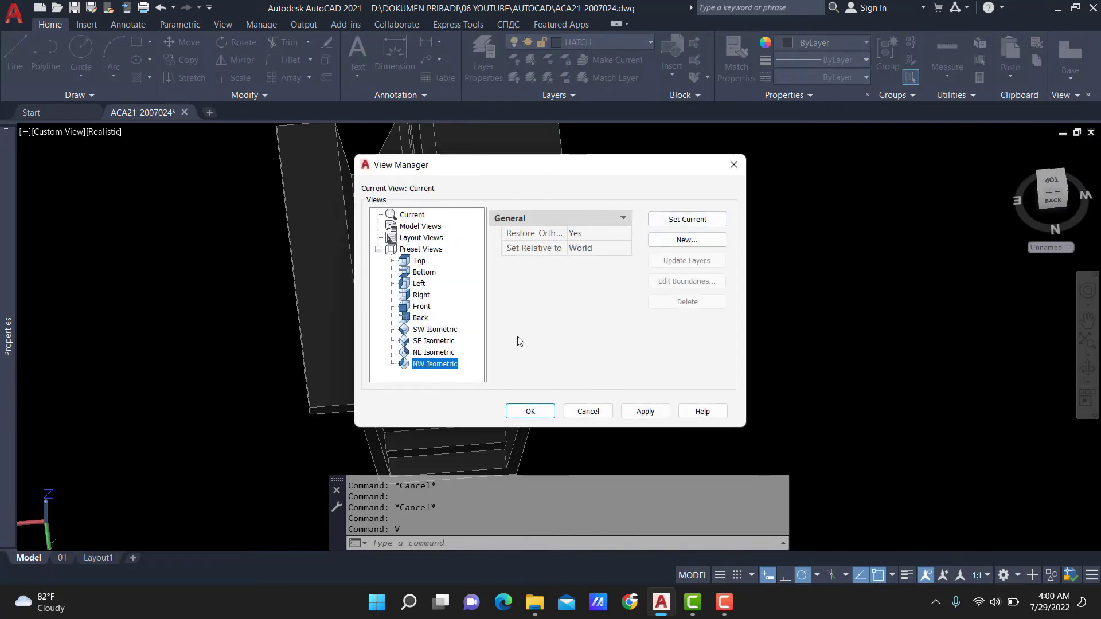
key(Escape)
click(541, 314)
text(v)
key(Return)
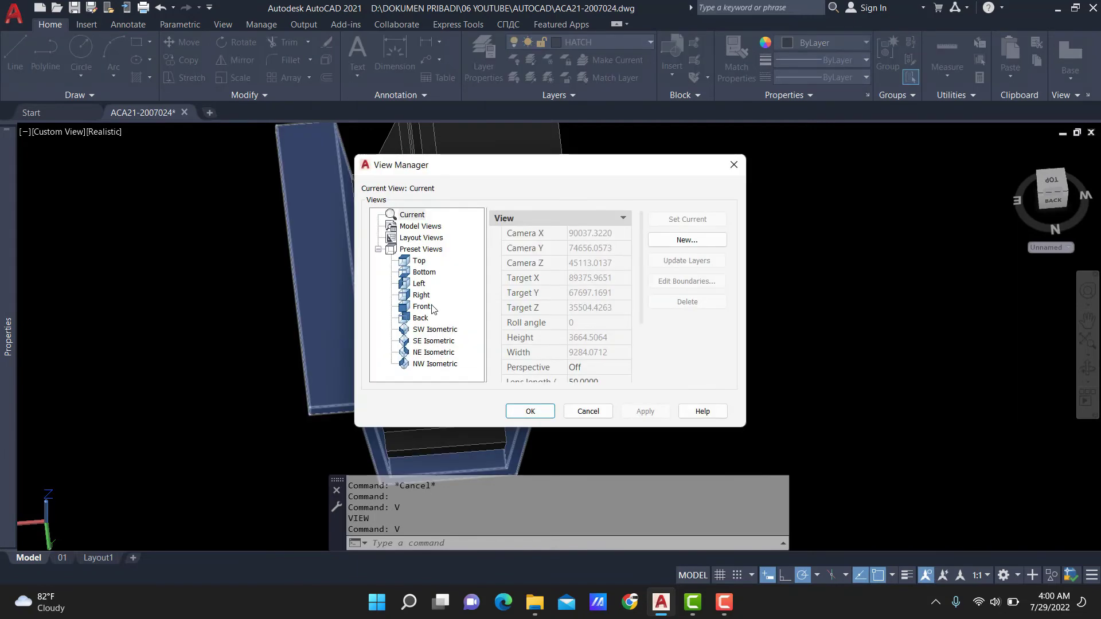
click(426, 330)
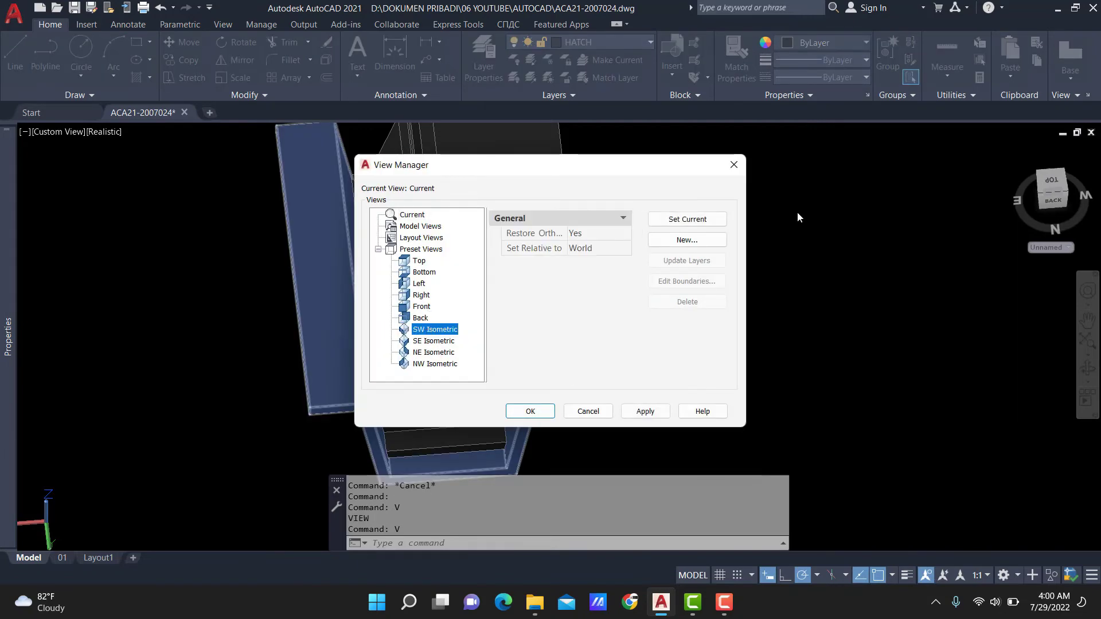
click(531, 412)
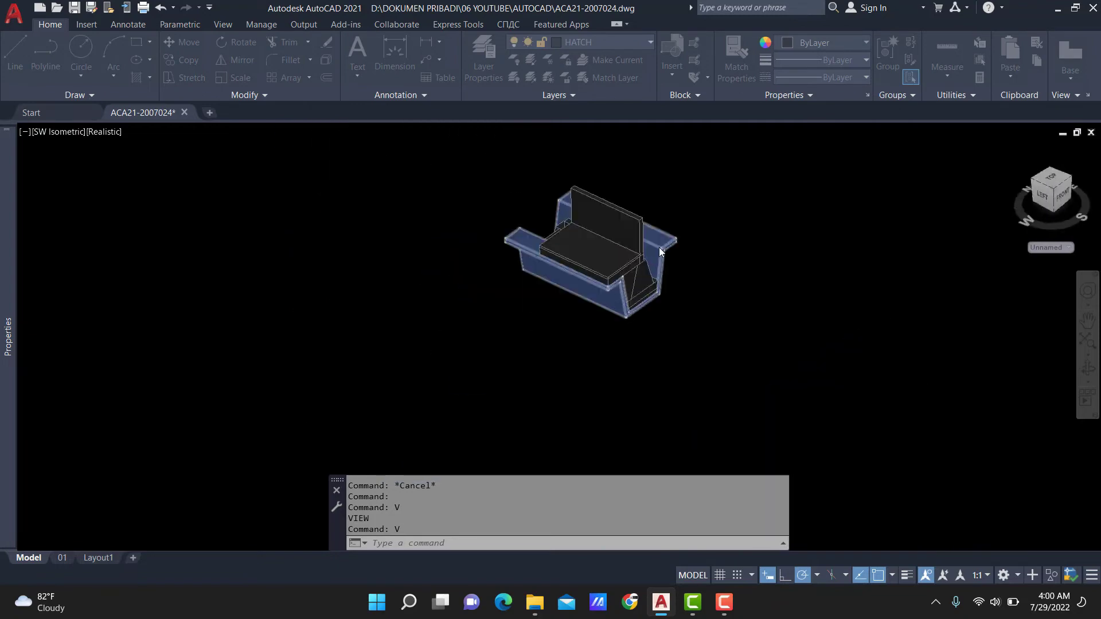
middle_drag(634, 235, 588, 307)
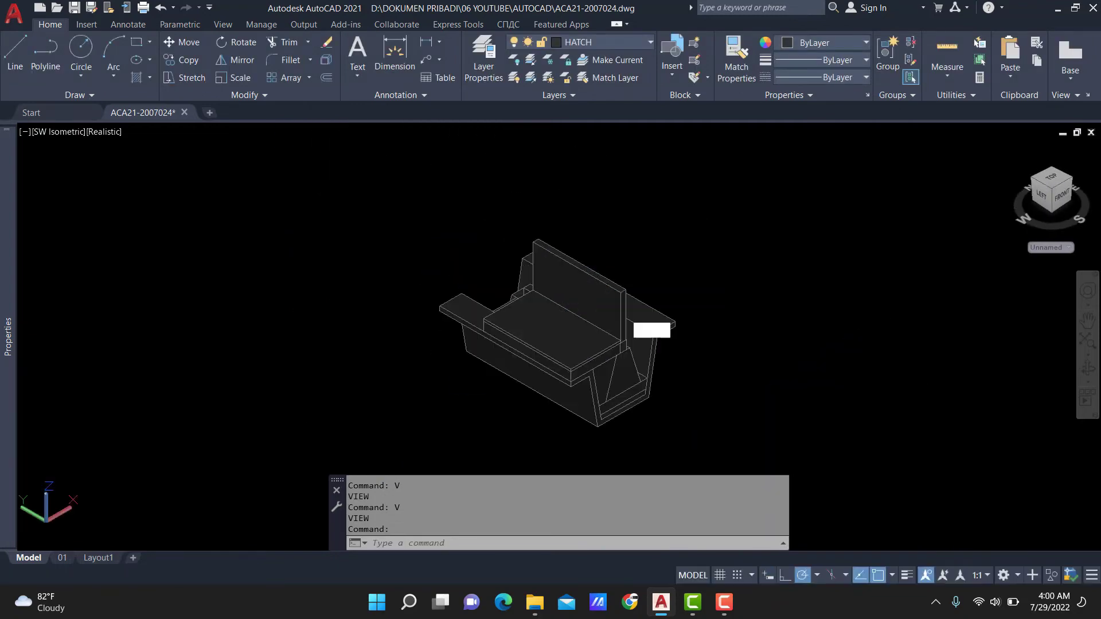
click(442, 353)
text(V)
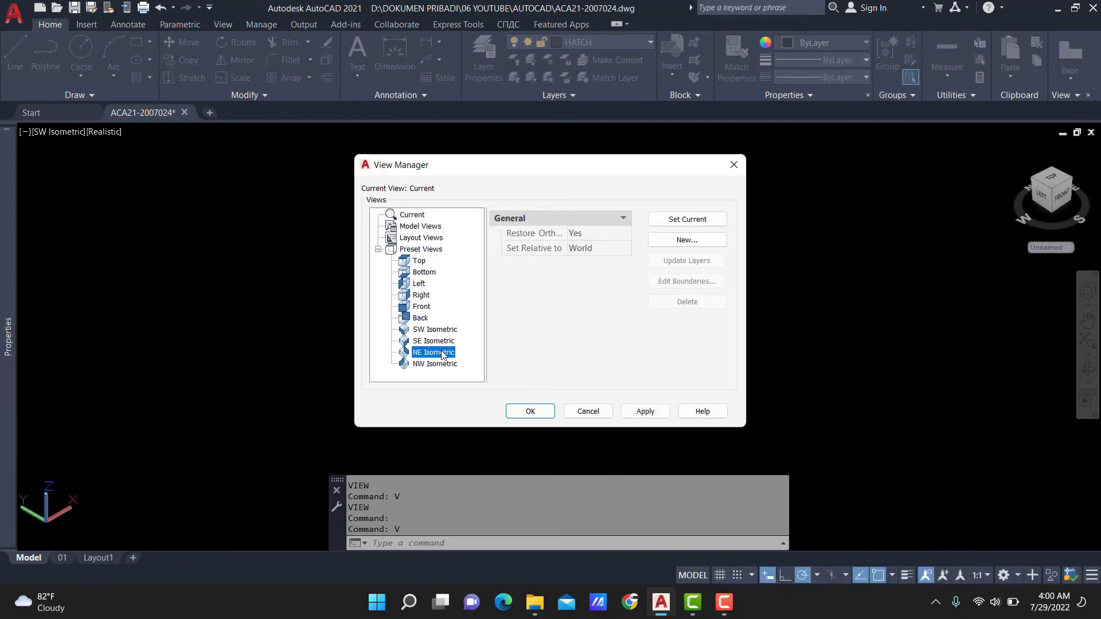
click(545, 412)
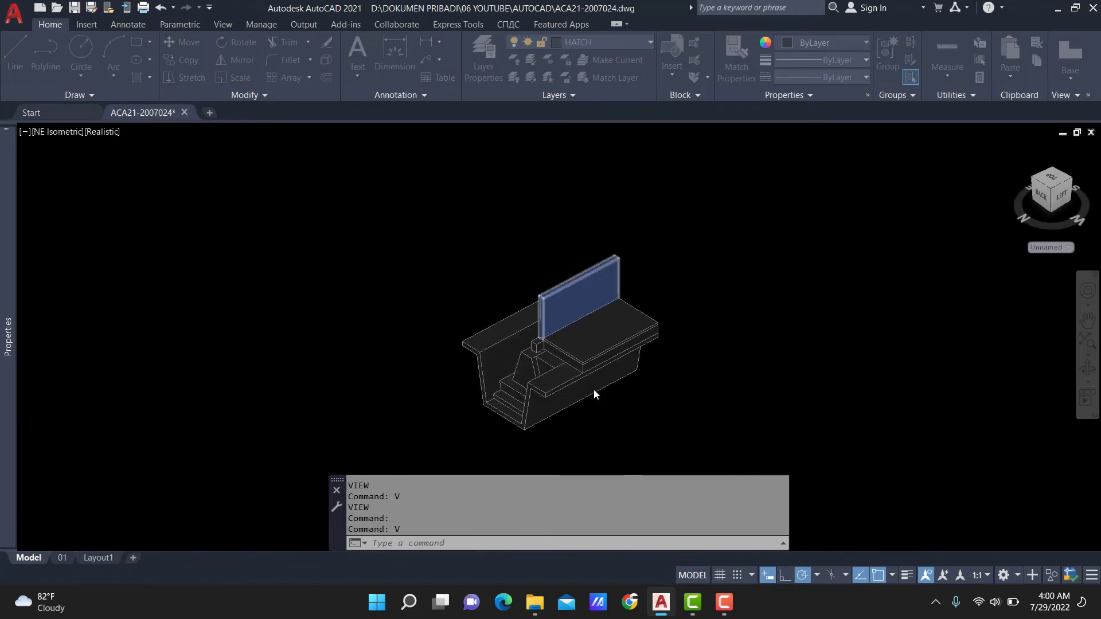
Step: Run FLATSHOT and insert the flattened 2D block with default scale and zero rotation
scroll(602, 314, up, 2)
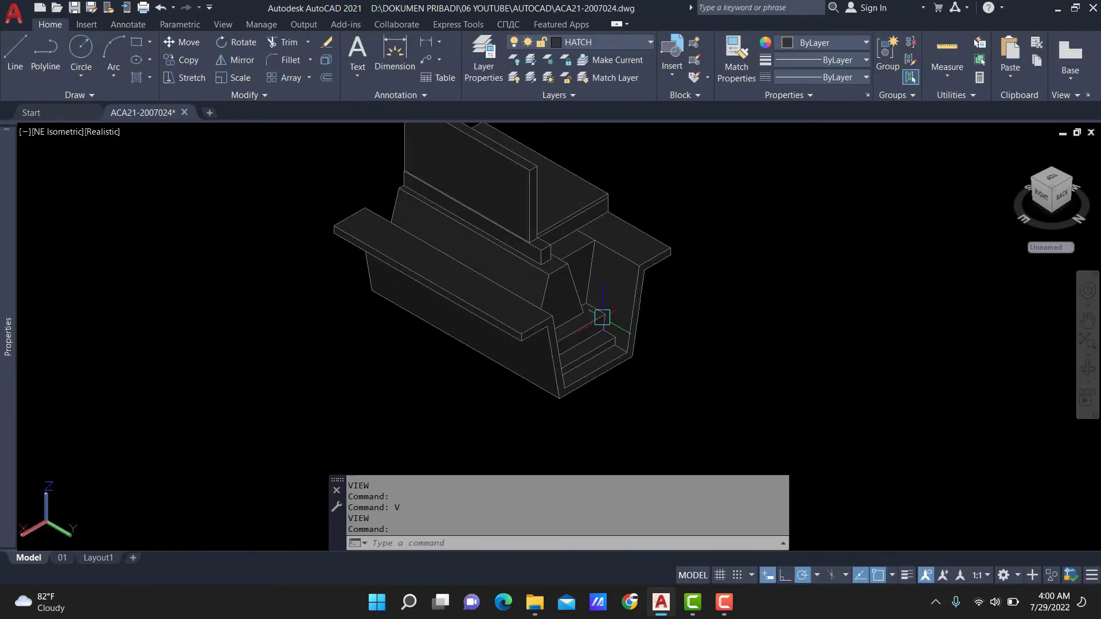
middle_drag(705, 262, 711, 305)
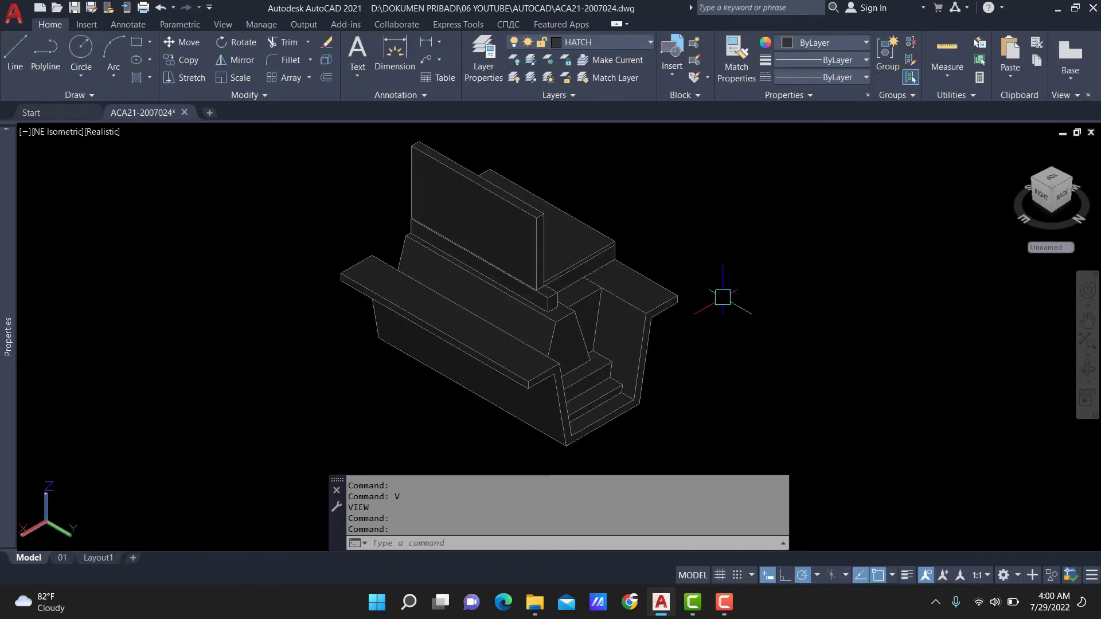
text(Flal)
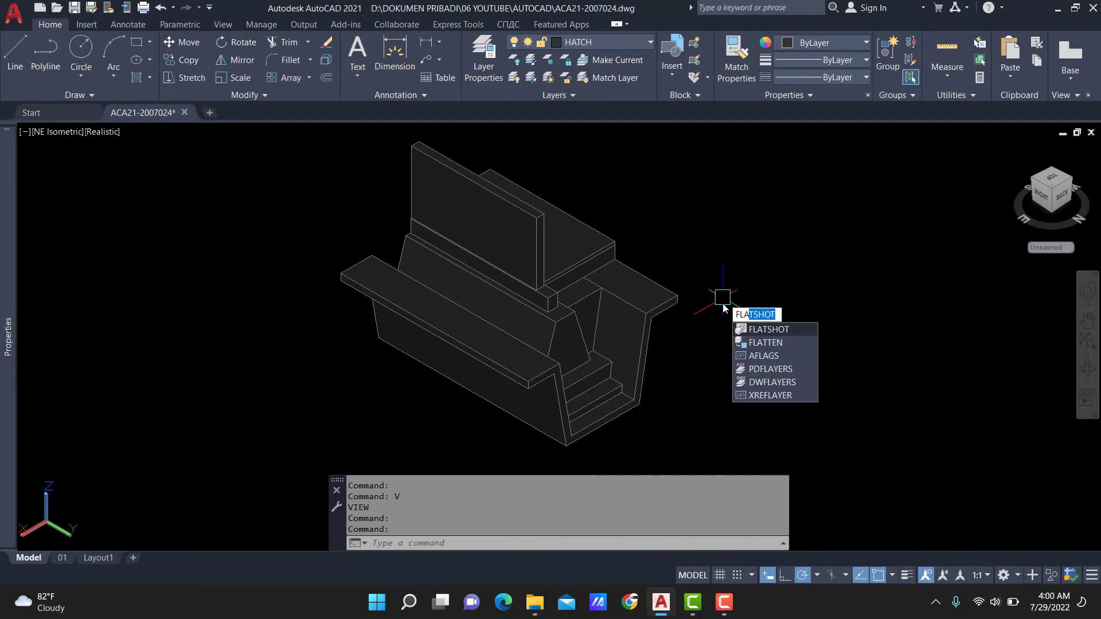
text(a)
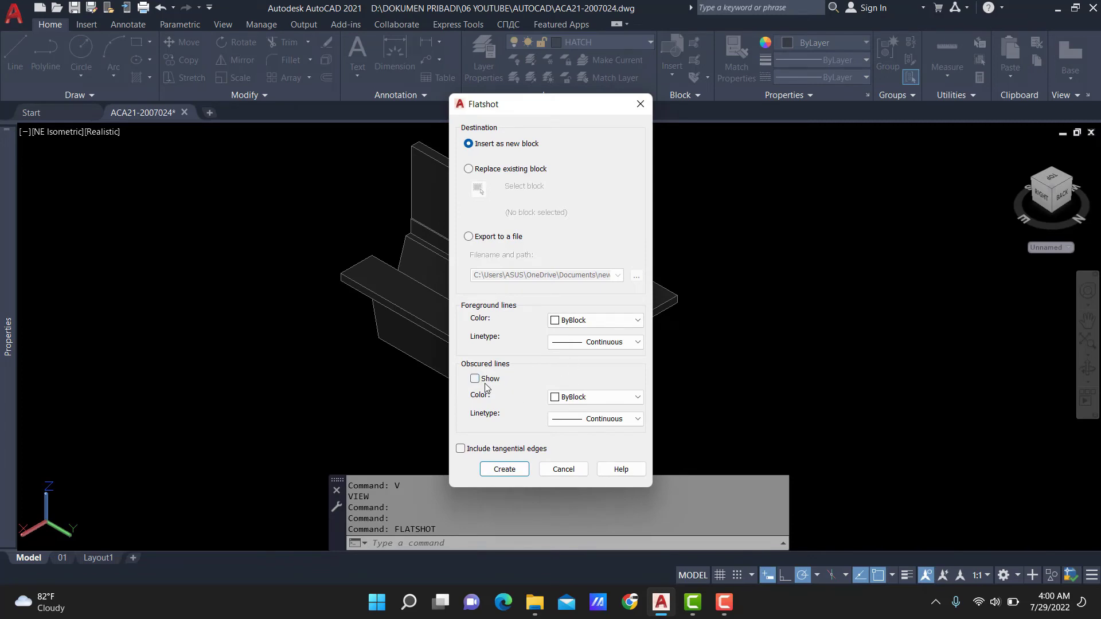
click(515, 469)
scroll(304, 427, down, 3)
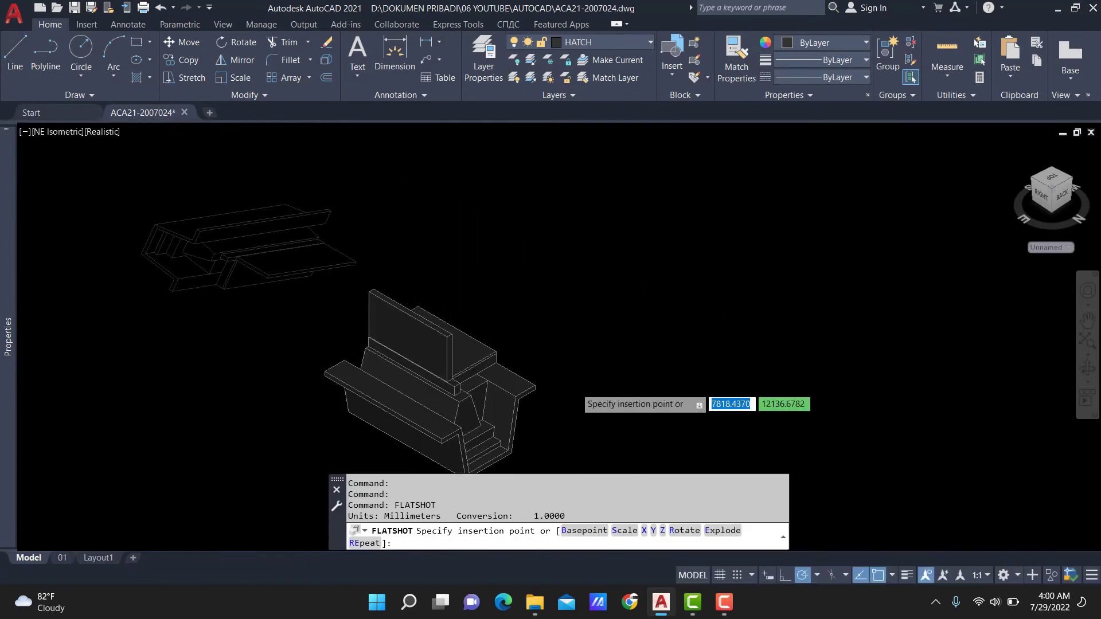
scroll(582, 372, down, 2)
click(828, 412)
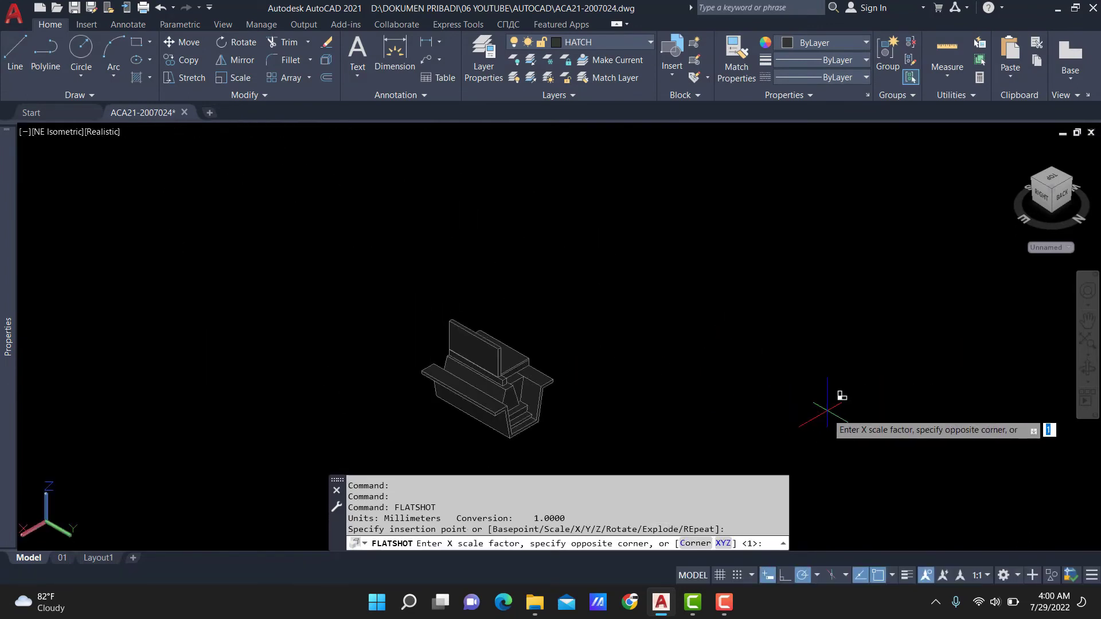
key(Return)
key(Return)
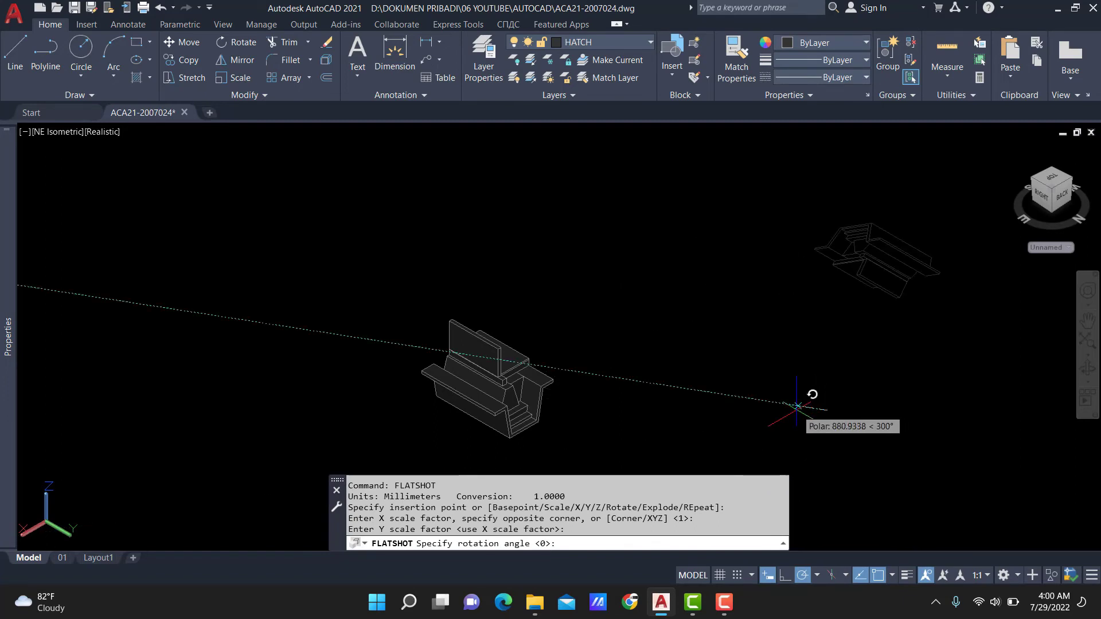
key(Return)
Step: Copy the flattened block with a base point and erase it from this drawing
click(726, 215)
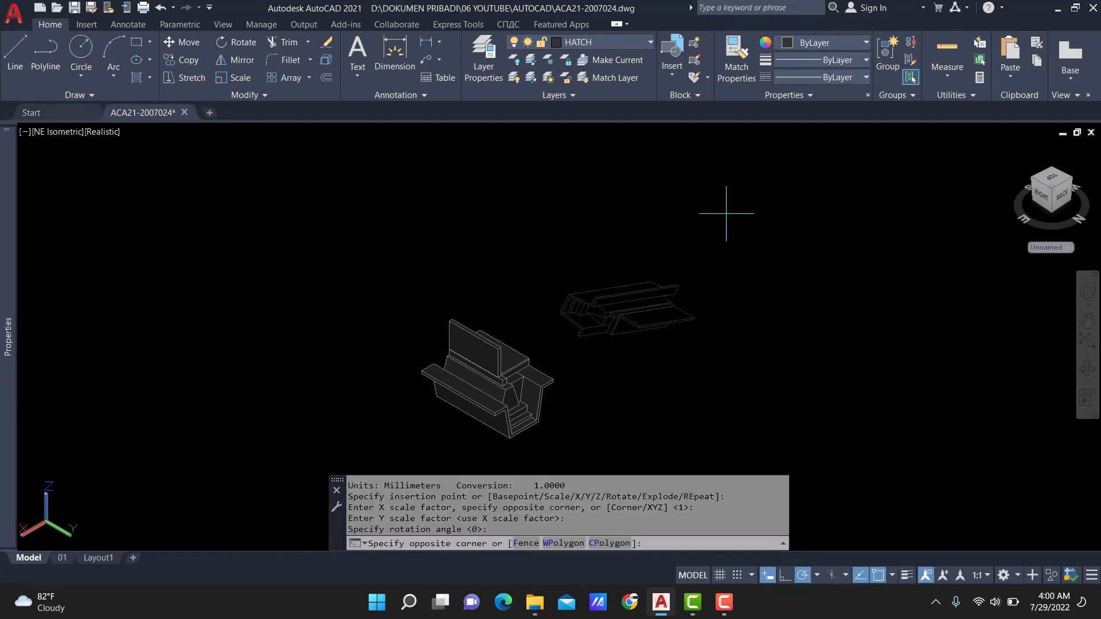
click(552, 368)
key(ctrl+shift+c)
text(E)
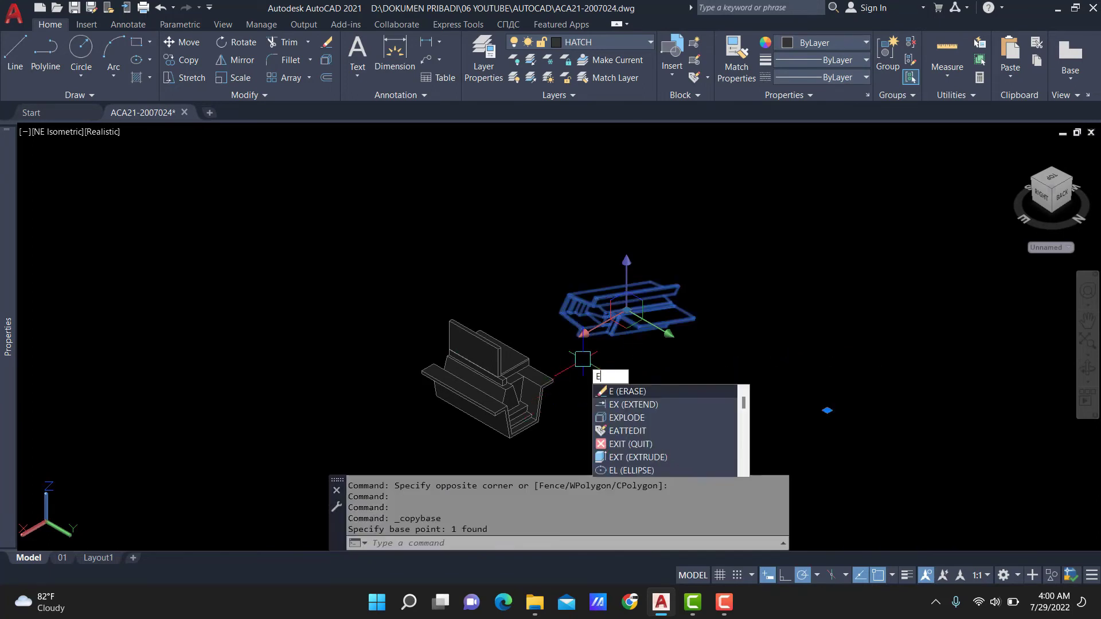
key(Return)
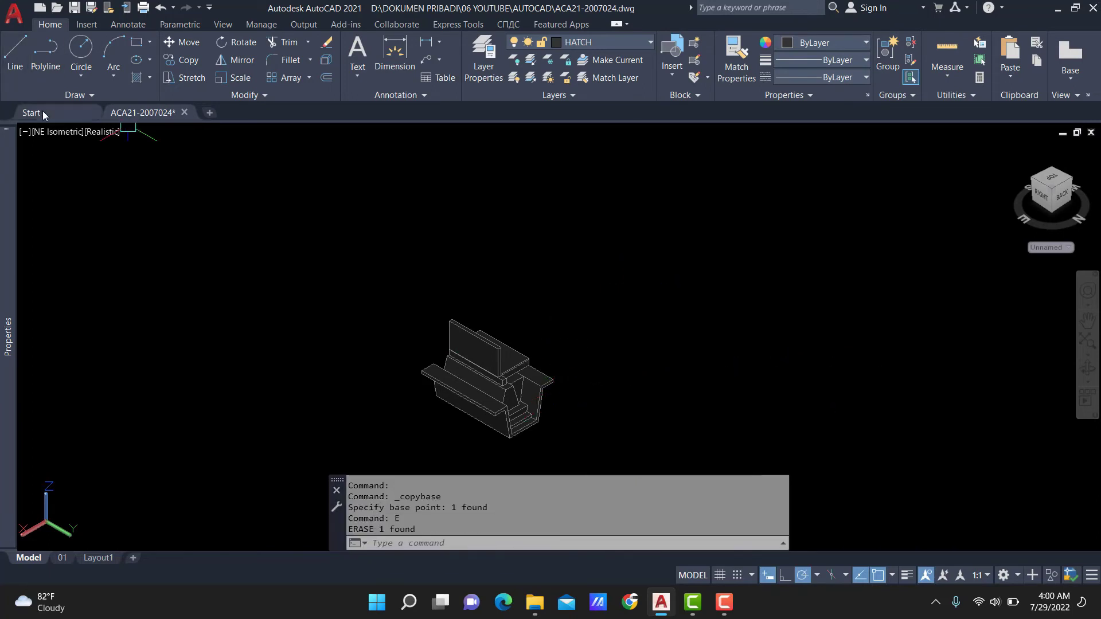
click(42, 111)
Step: Paste the copied flattened drawing into model space of the new Drawing1
key(ctrl+Tab)
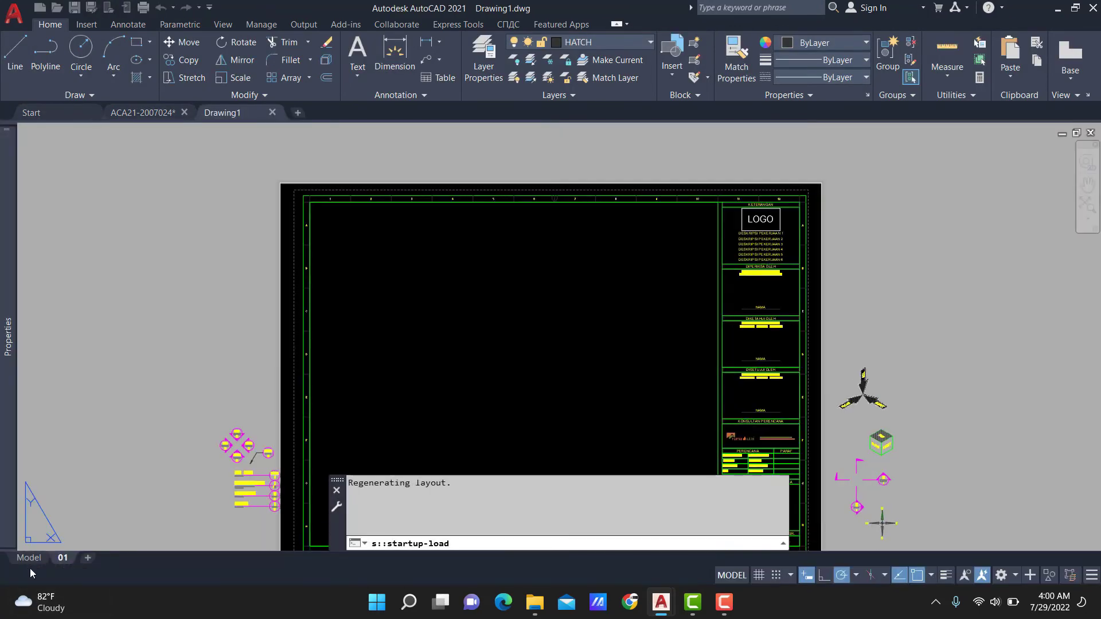
click(29, 561)
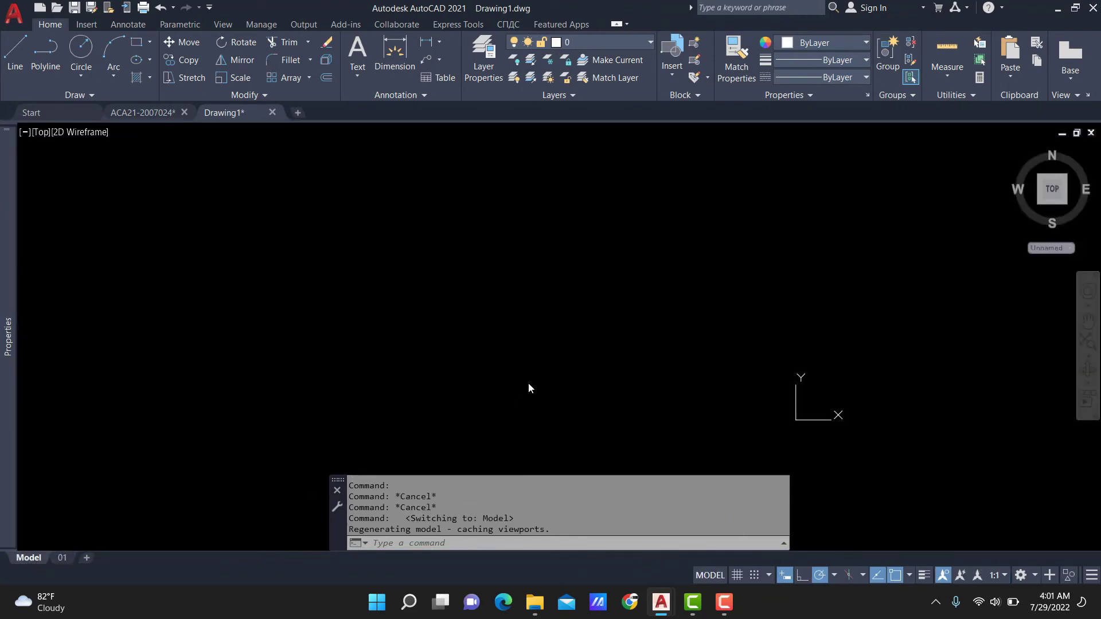
middle_drag(529, 384, 390, 359)
key(ctrl+v)
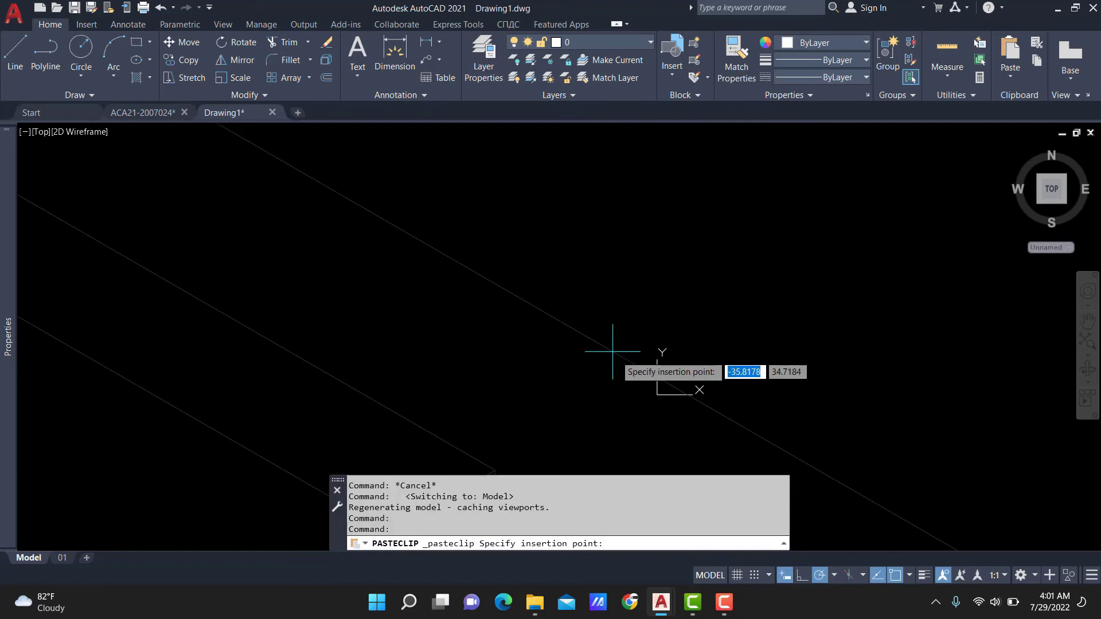
click(596, 361)
Step: Put the pasted flattened drawing on layer 0
scroll(559, 346, up, 2)
scroll(559, 347, down, 5)
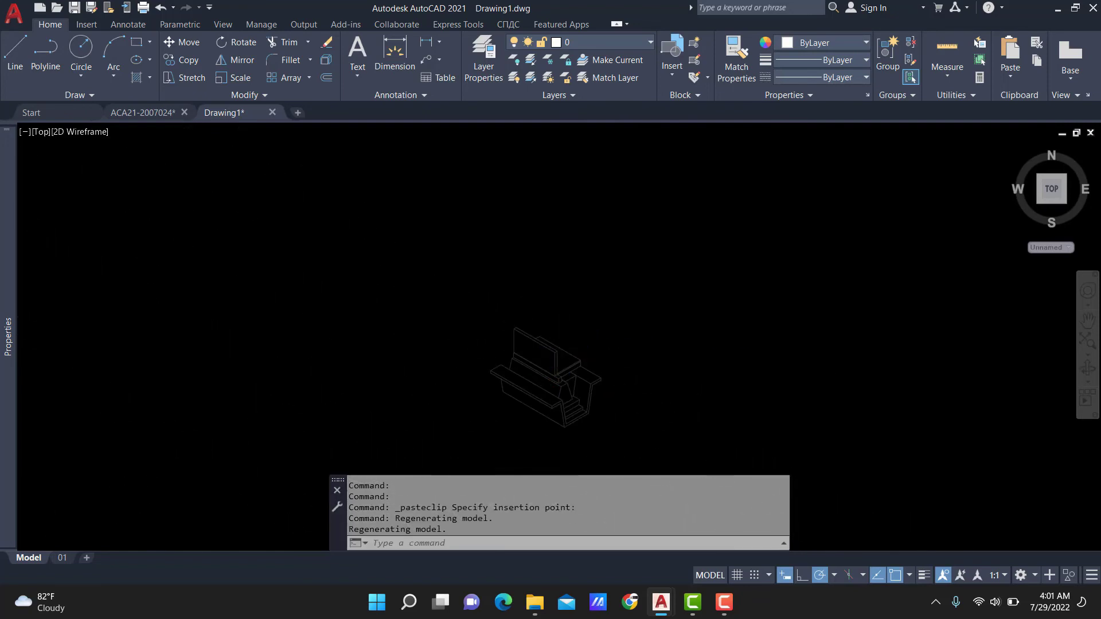
scroll(554, 388, up, 3)
click(608, 44)
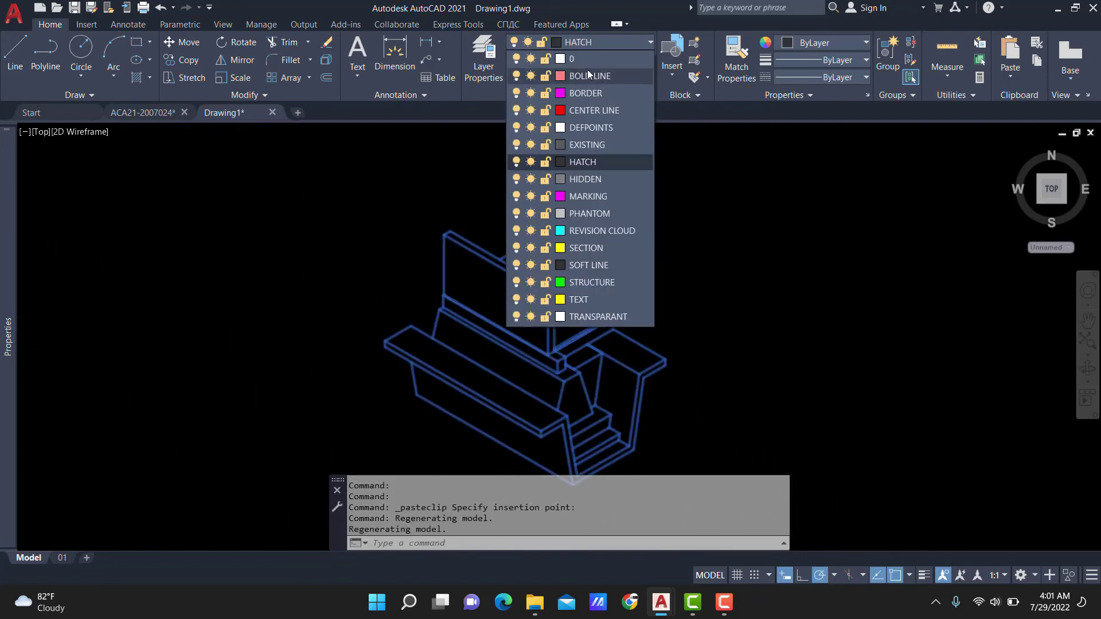
click(586, 60)
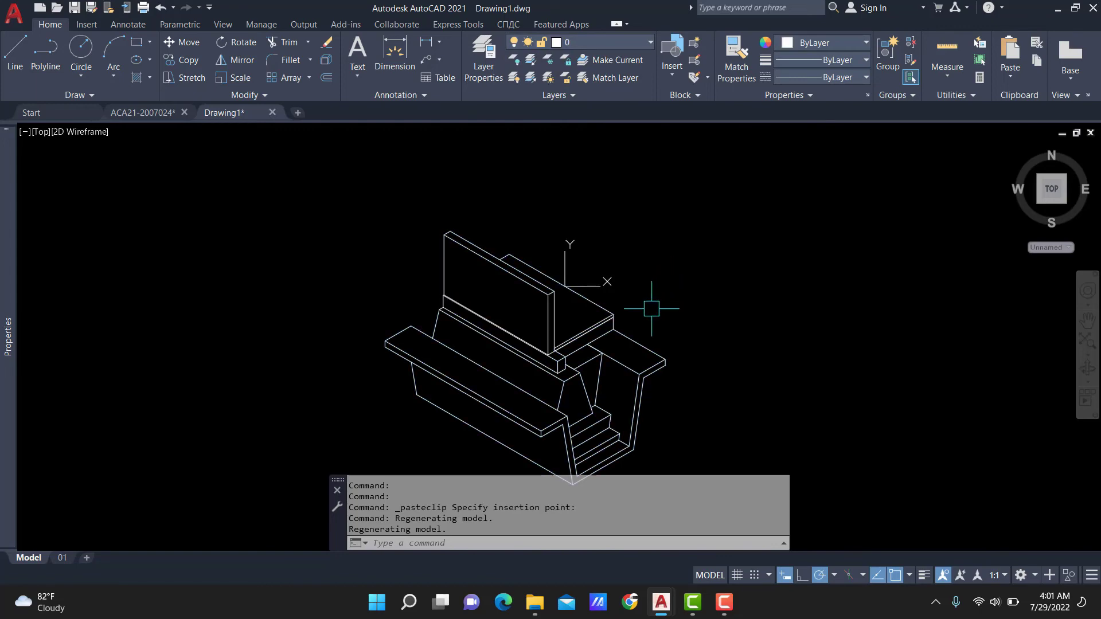
key(Escape)
Step: Zoom and pan to frame the pasted isometric drawing
scroll(627, 276, up, 1)
scroll(488, 344, up, 2)
scroll(562, 367, down, 2)
scroll(659, 393, up, 1)
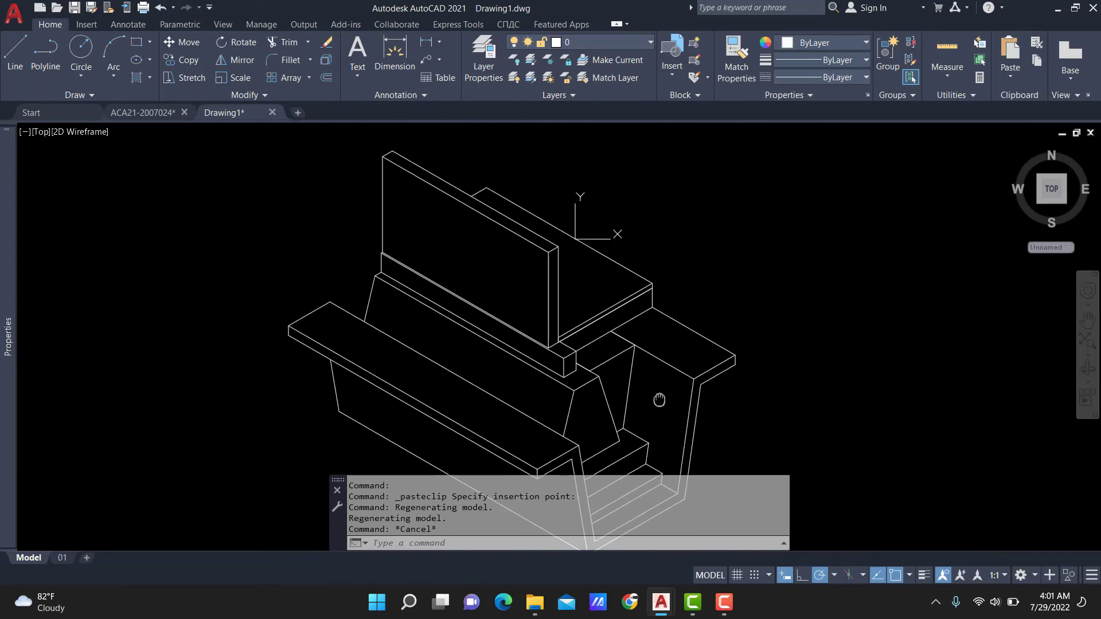
scroll(675, 344, down, 1)
scroll(630, 351, down, 1)
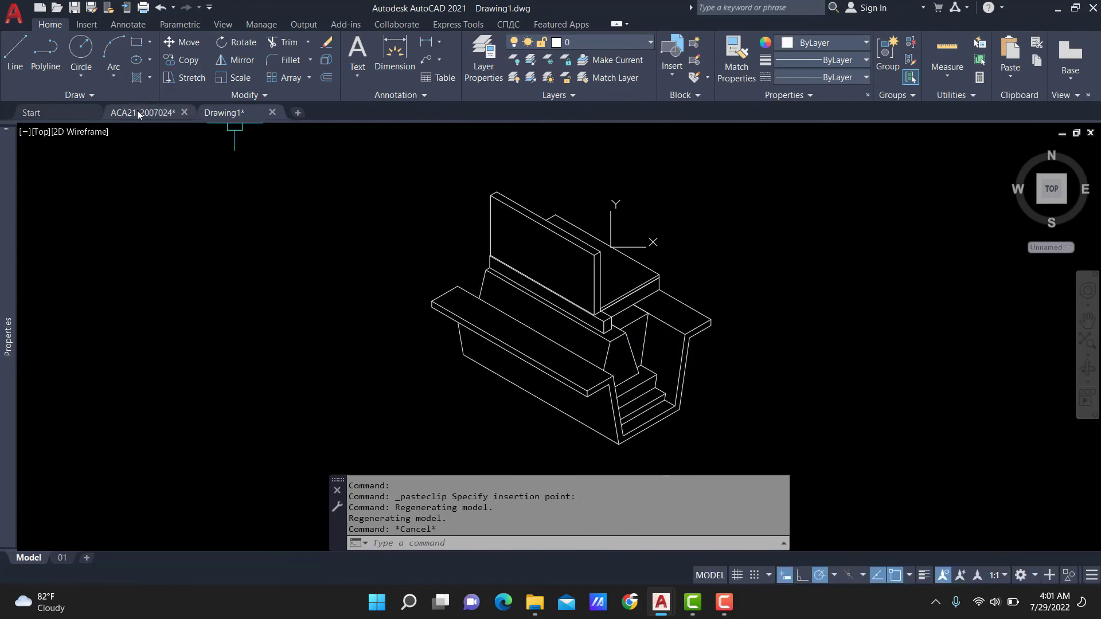
middle_drag(678, 229, 682, 247)
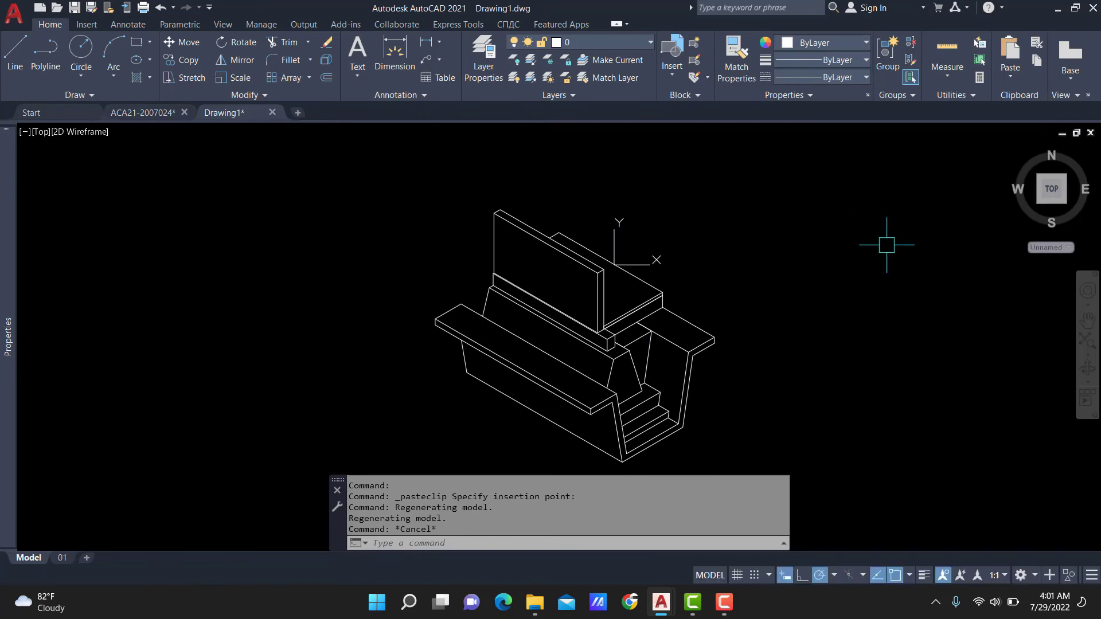
middle_drag(887, 245, 882, 239)
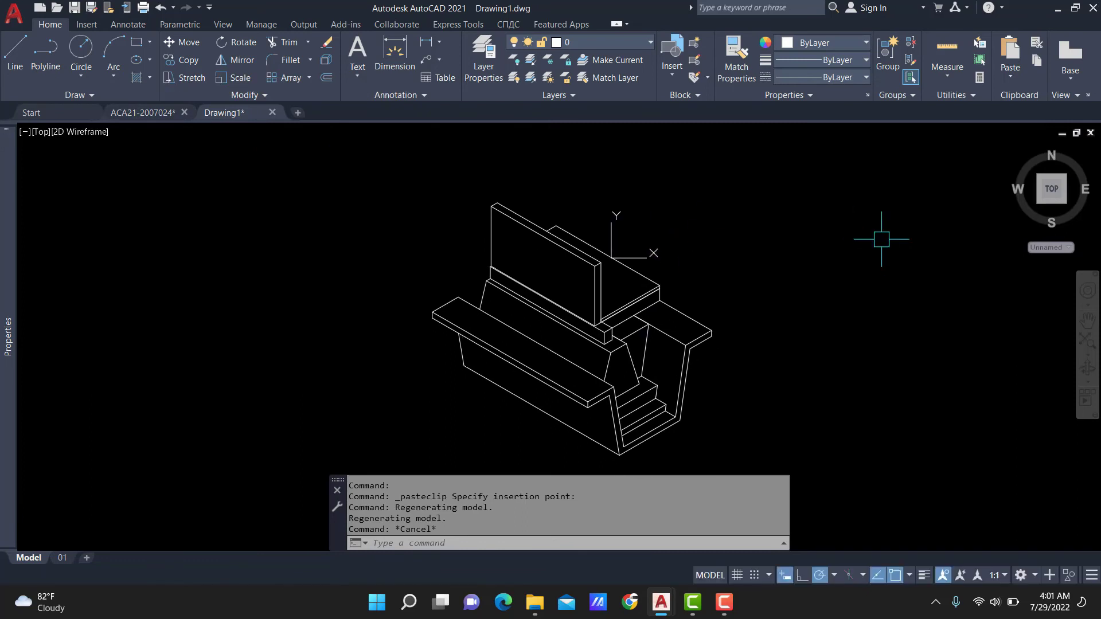
Step: Return to ACA21-2007024 and zoom and pan around the 3D foundation solids
click(145, 110)
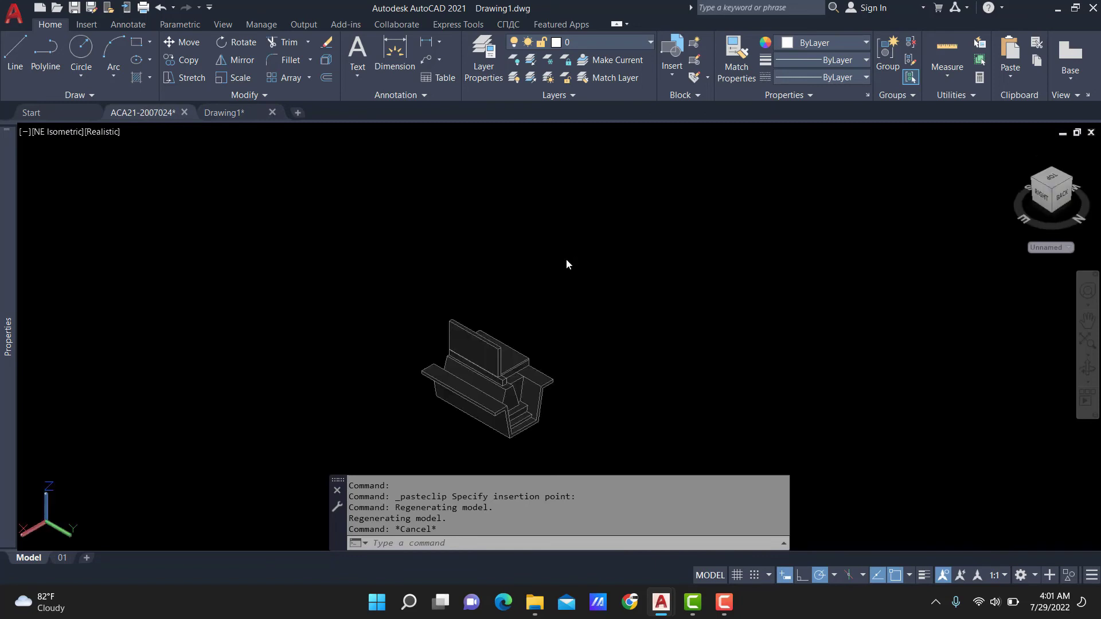
scroll(506, 396, up, 1)
scroll(506, 395, up, 4)
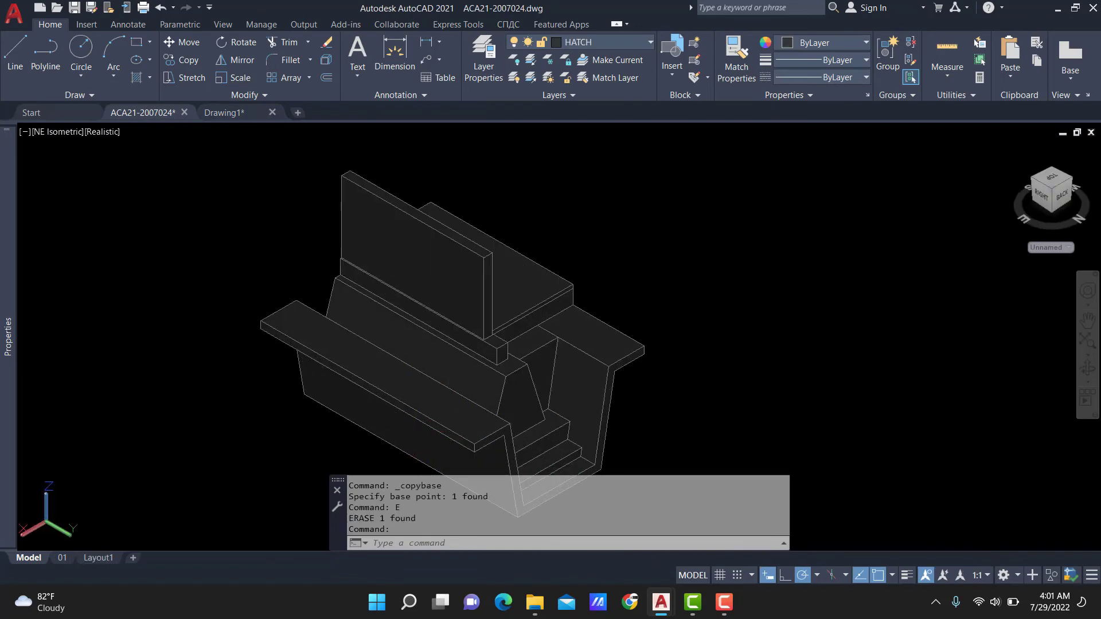
middle_drag(559, 310, 659, 305)
scroll(825, 322, down, 2)
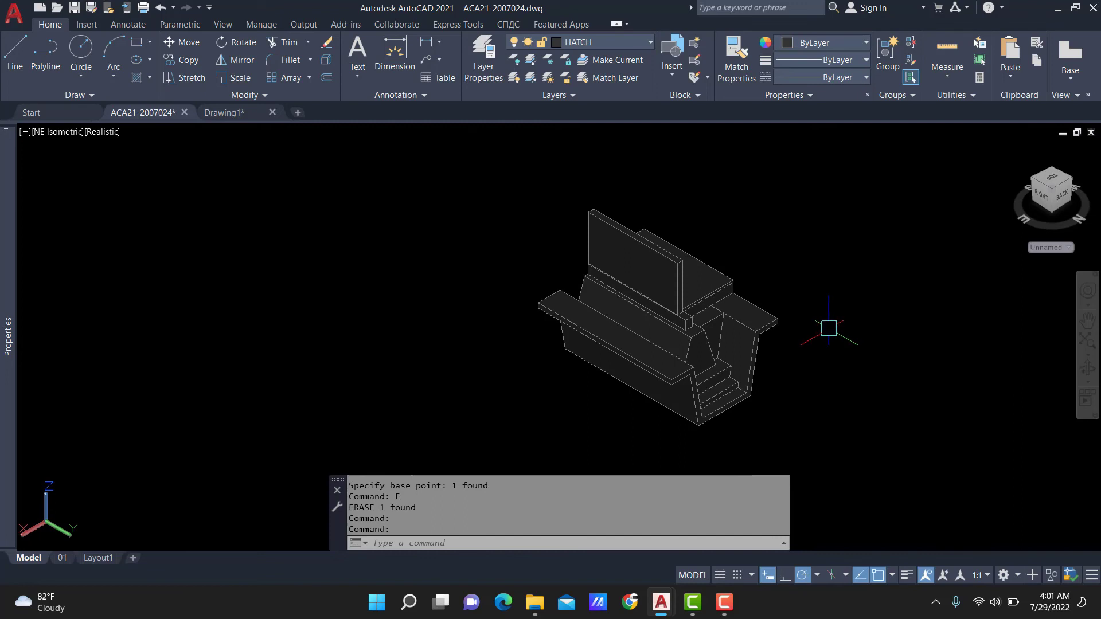
scroll(675, 367, up, 2)
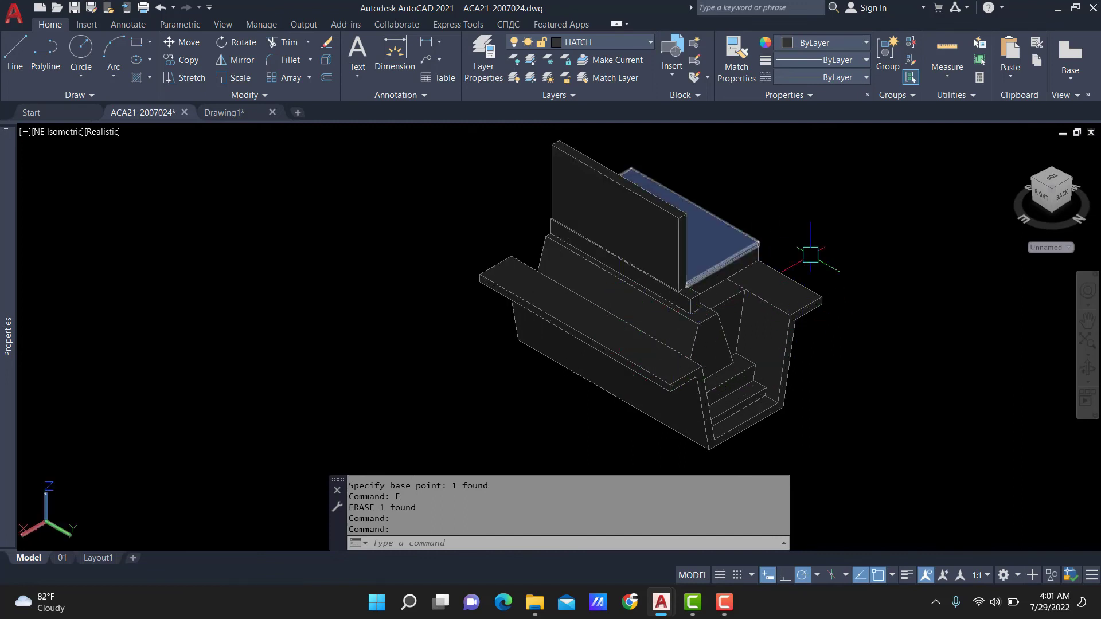
middle_drag(804, 245, 702, 254)
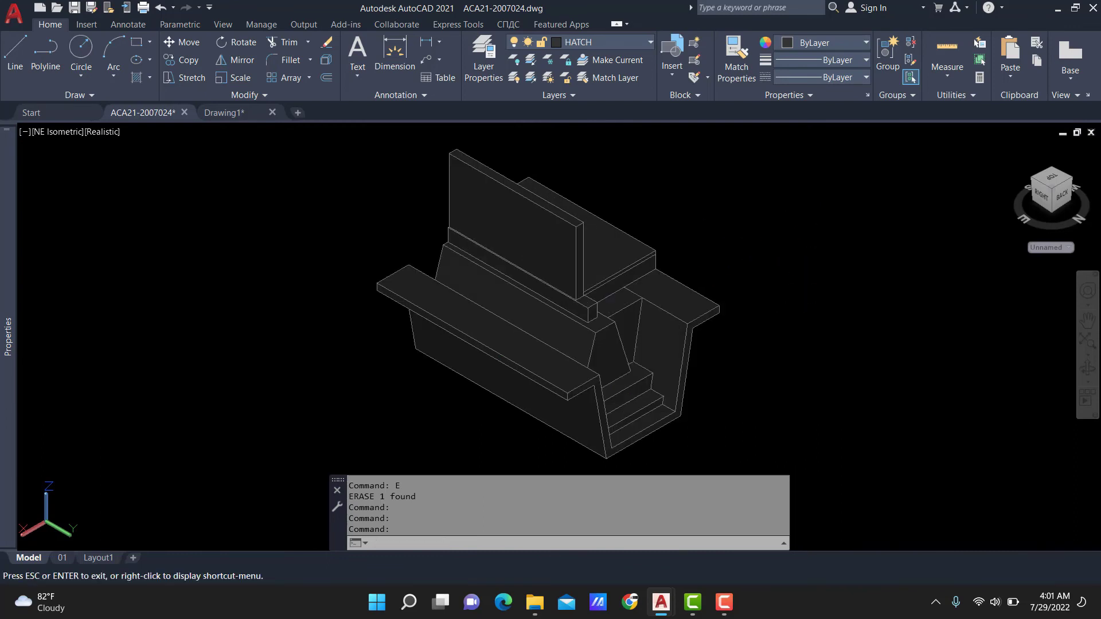
middle_drag(782, 323, 792, 301)
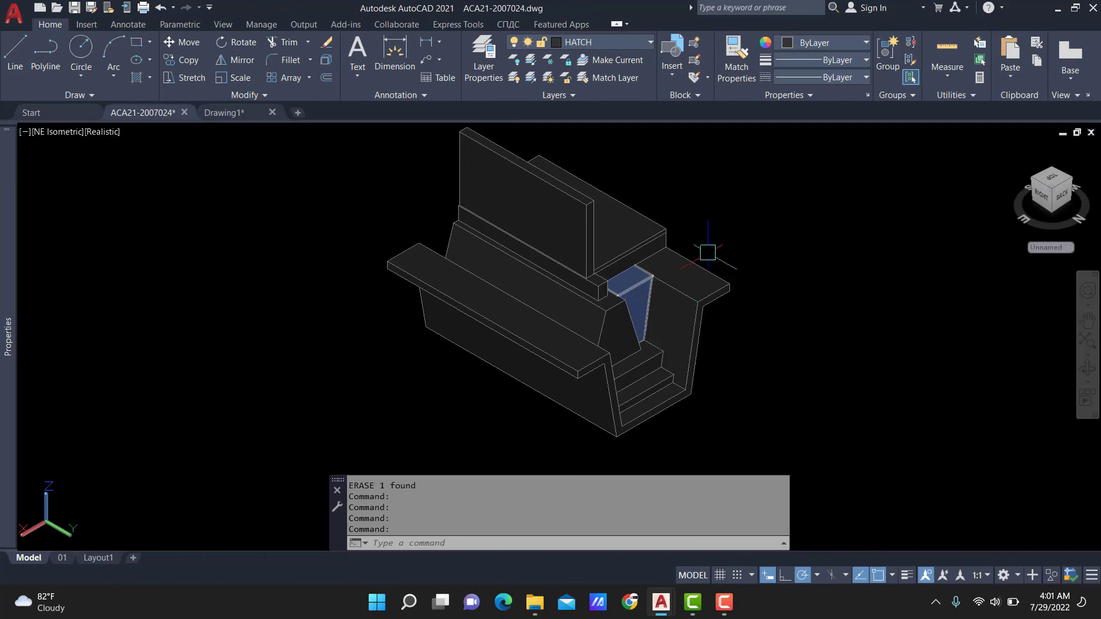
mouse_move(709, 256)
middle_down()
mouse_move(805, 335)
mouse_move(757, 268)
middle_up()
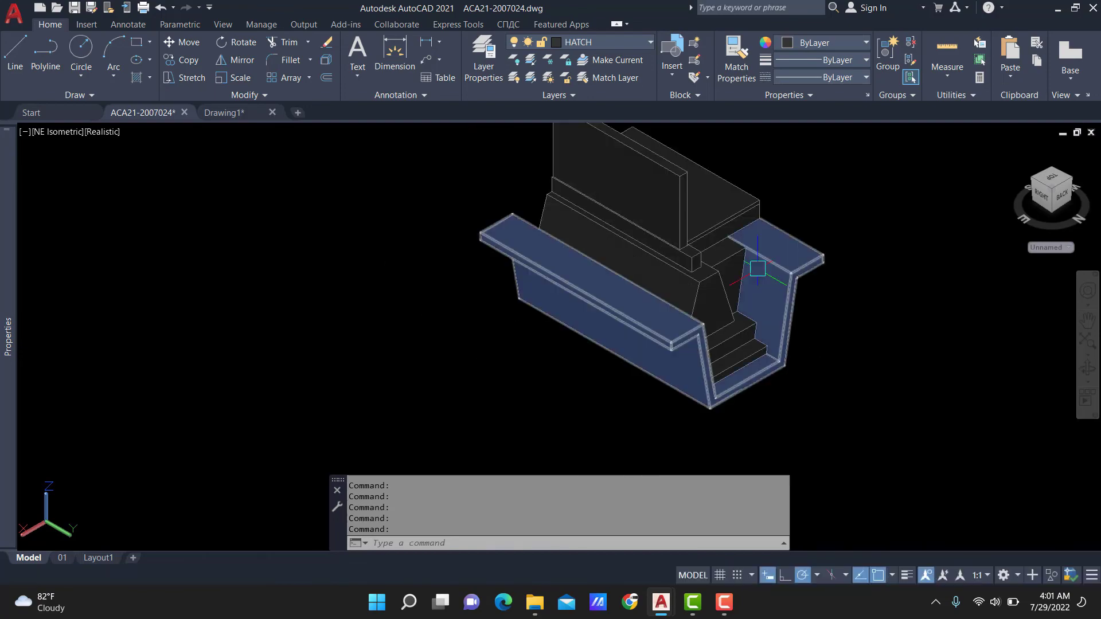